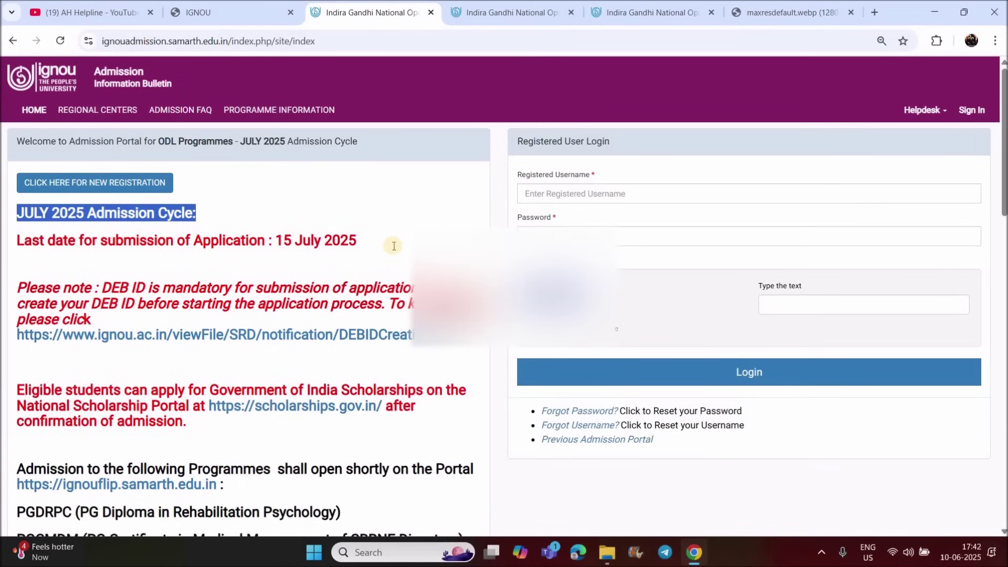
Step: Subscribe to the AH Helpline YouTube channel and set its notifications to All
click(115, 7)
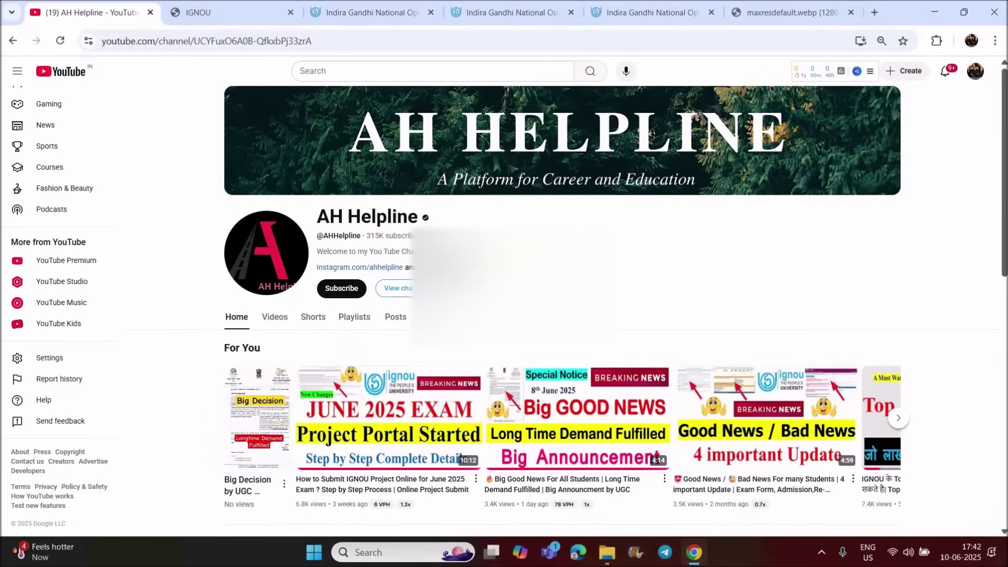
click(341, 293)
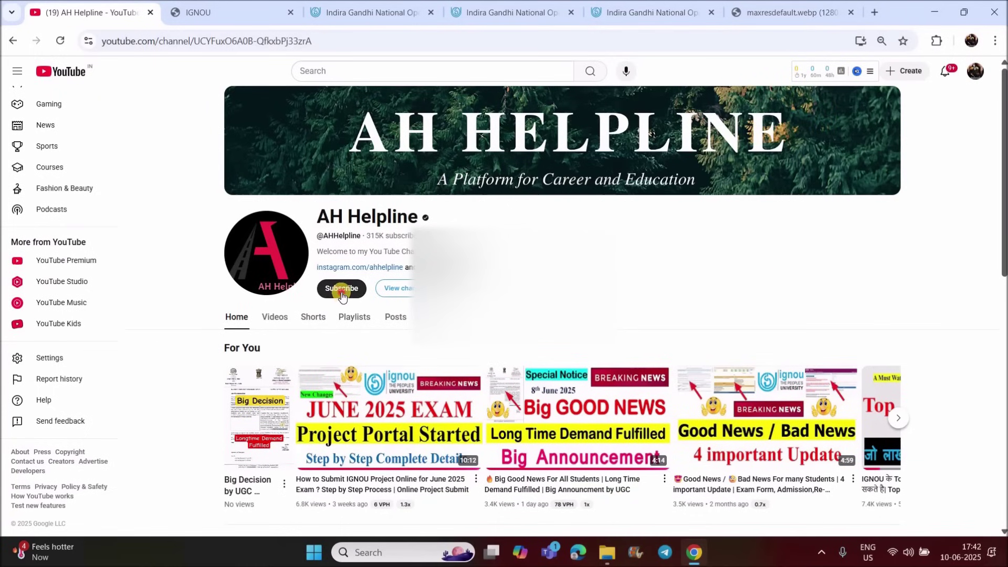
click(355, 292)
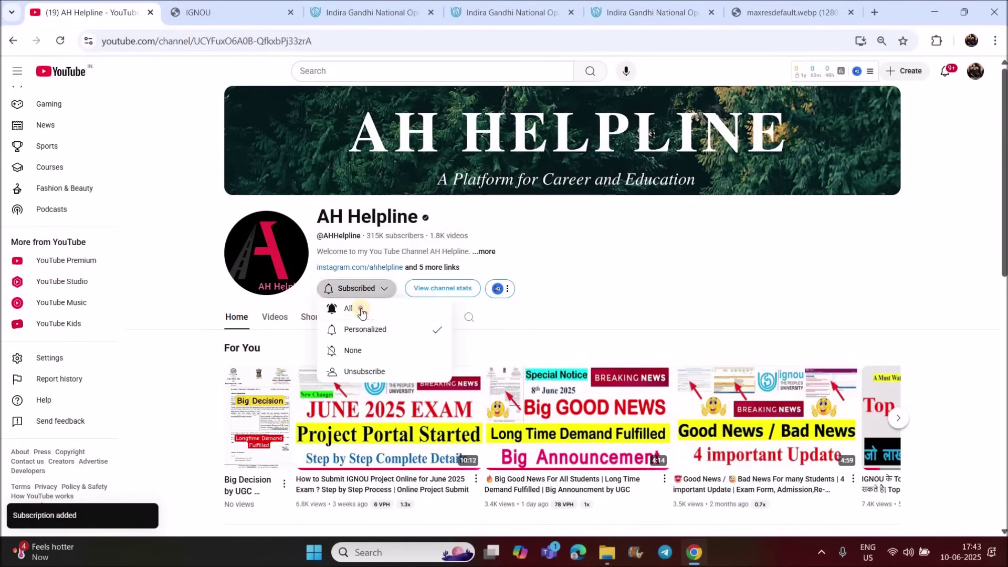
click(361, 310)
Step: Compare the web addresses of IGNOU's ODL admission portal and online programmes portal, ending on the ODL portal
click(370, 12)
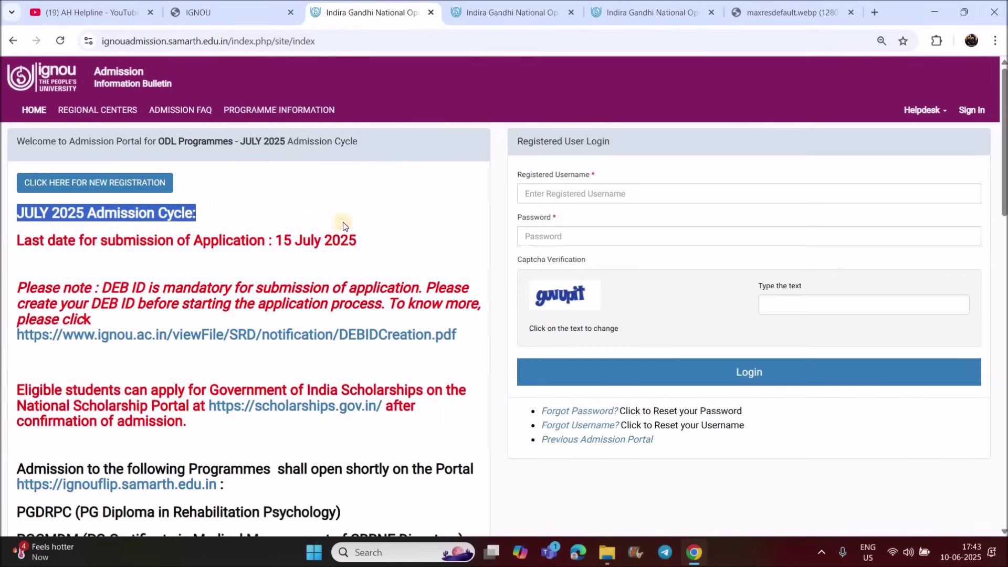
click(385, 235)
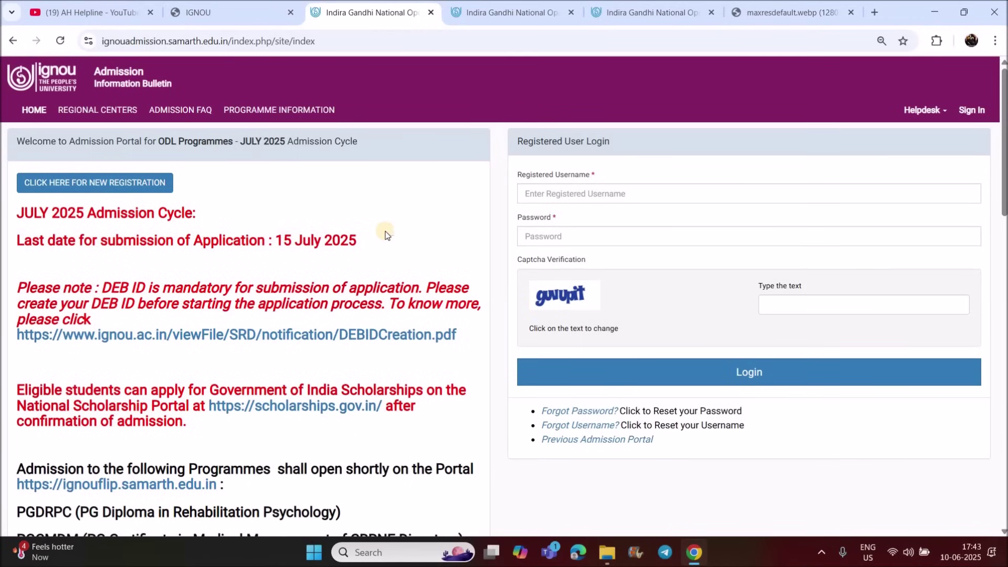
click(357, 40)
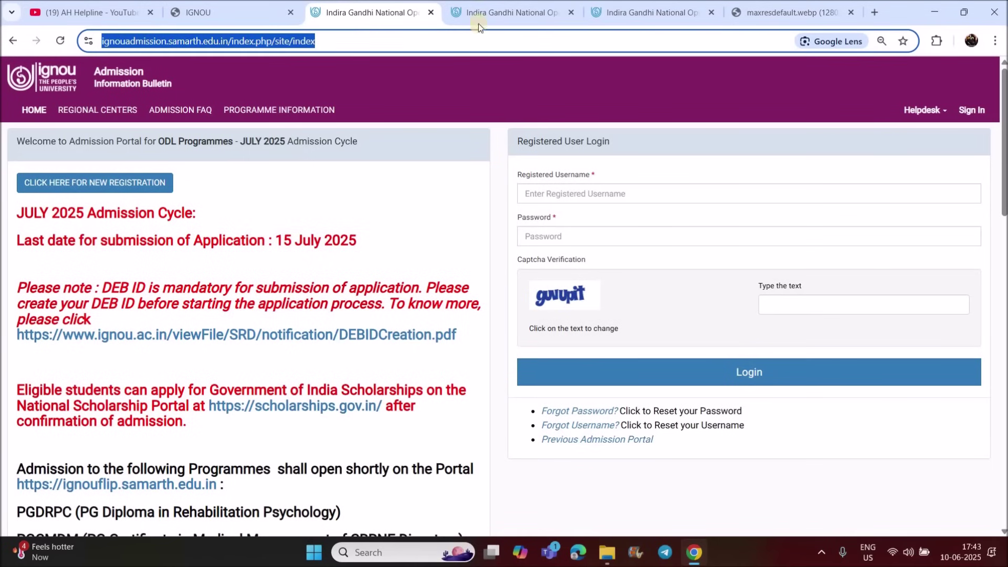
click(496, 11)
click(281, 37)
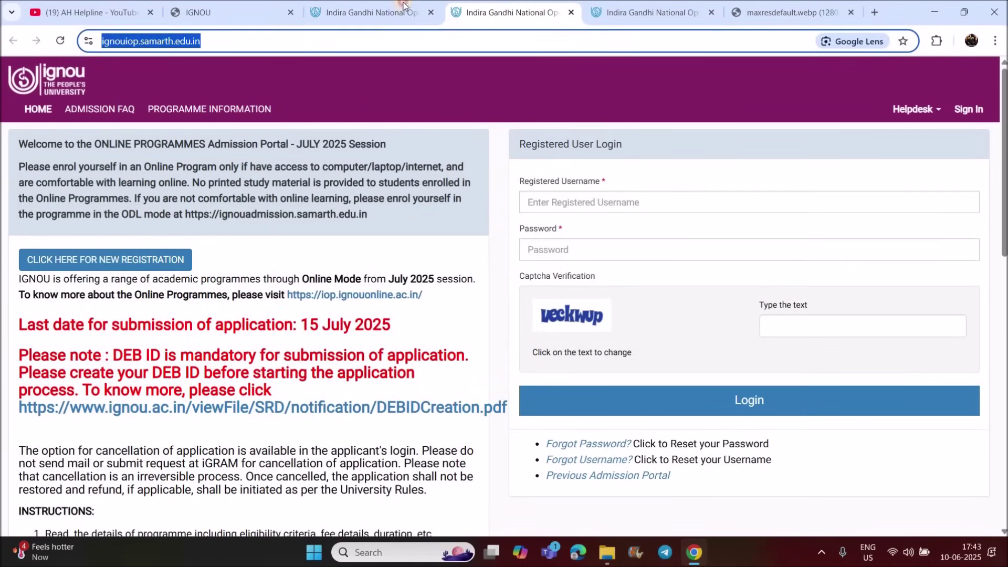
key(ctrl+shift+Tab)
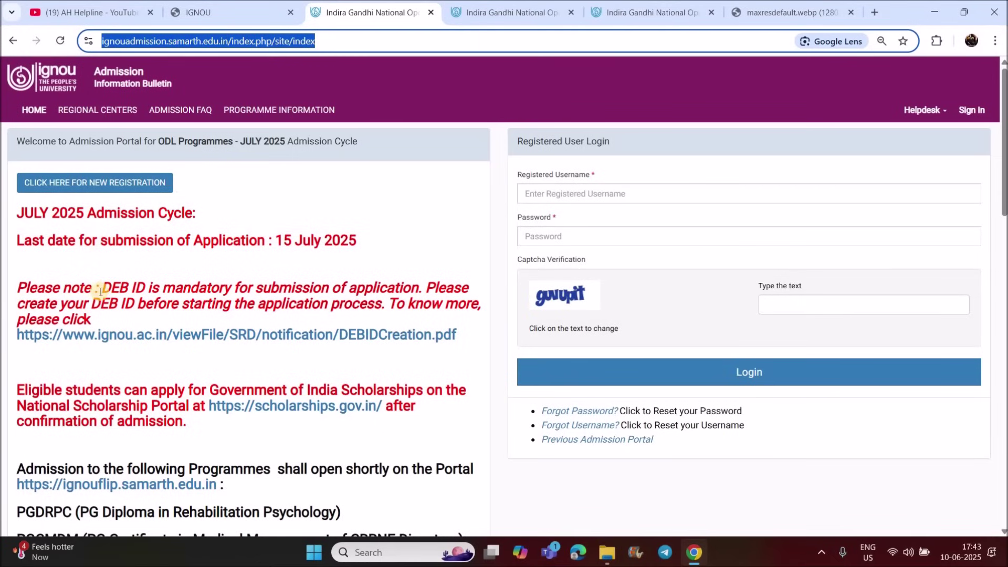
Step: Read the mandatory DEB ID note on the ODL portal and view the DEB ID guide image
drag(101, 292, 304, 315)
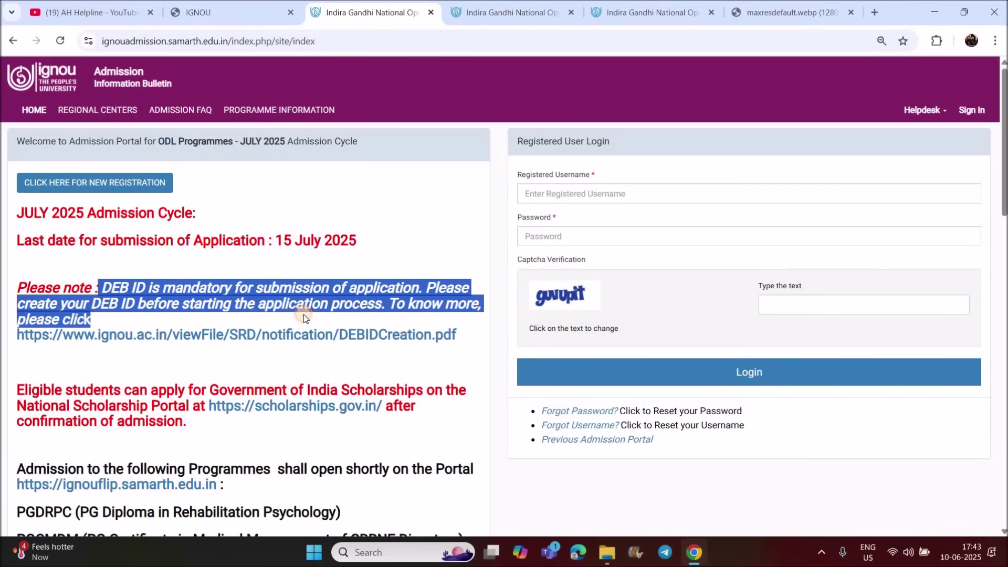
click(313, 303)
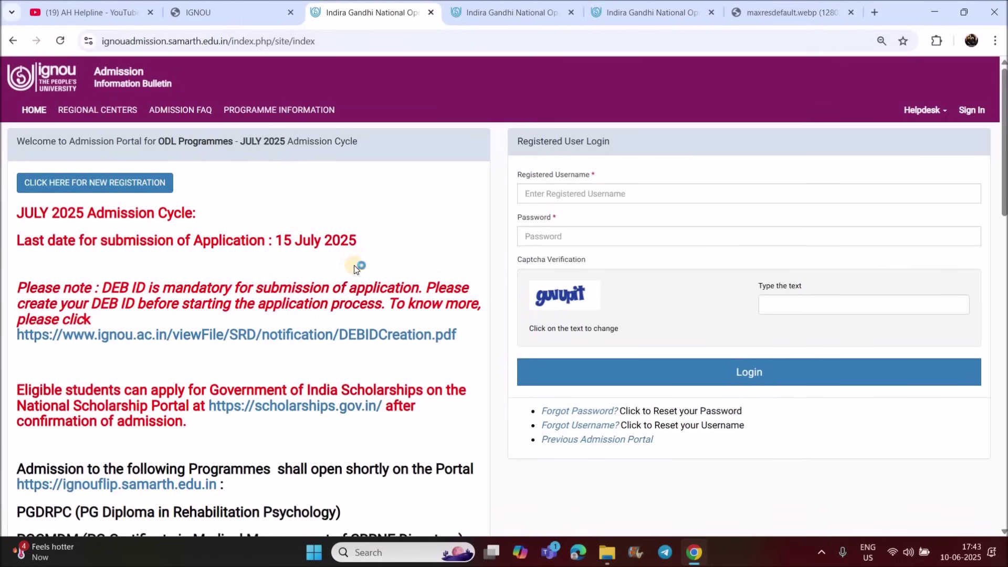
click(805, 14)
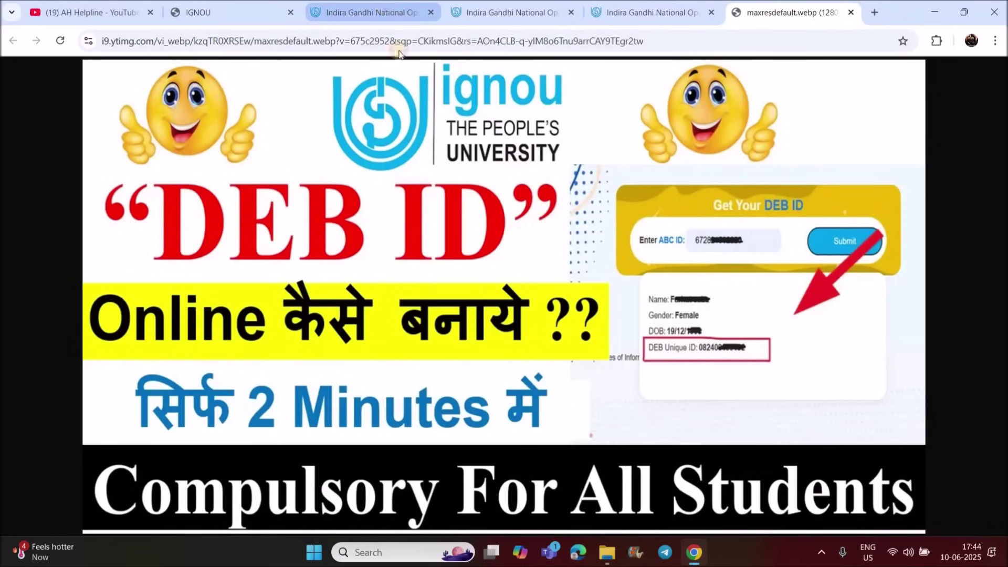
Step: Review the scanned documents and file size limits required before filling the form in the ODL portal's application instructions
click(386, 11)
scroll(425, 310, down, 10)
scroll(429, 310, down, 7)
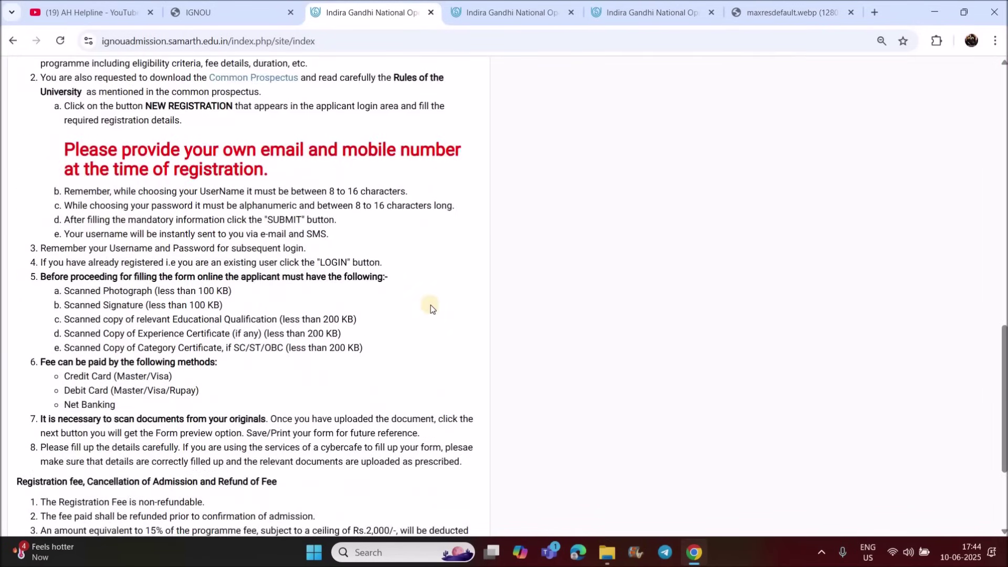
scroll(443, 299, up, 2)
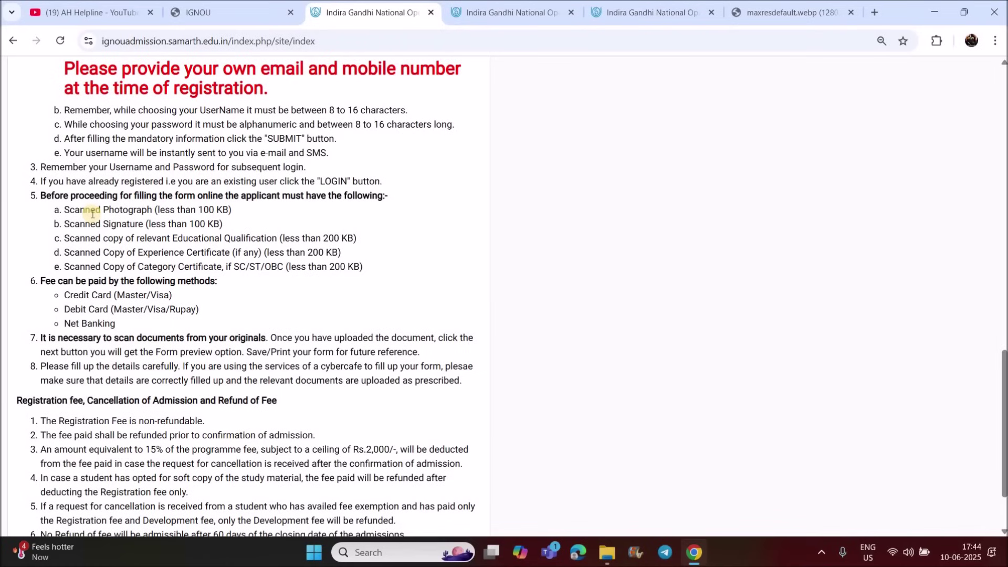
drag(70, 210, 225, 210)
click(211, 210)
click(215, 223)
mouse_move(214, 223)
mouse_down()
mouse_move(64, 224)
mouse_move(354, 237)
mouse_move(240, 233)
mouse_move(333, 239)
mouse_up()
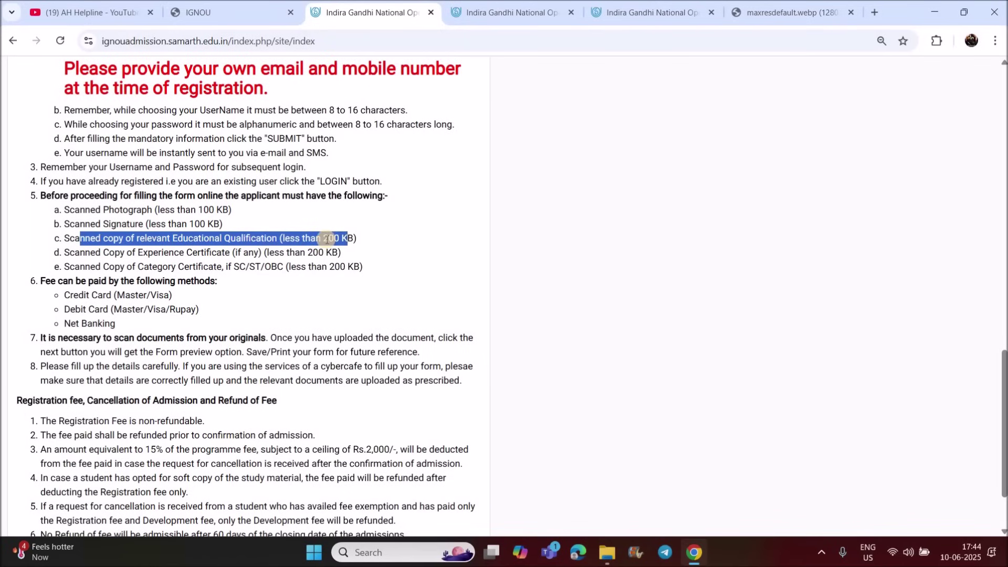
click(108, 267)
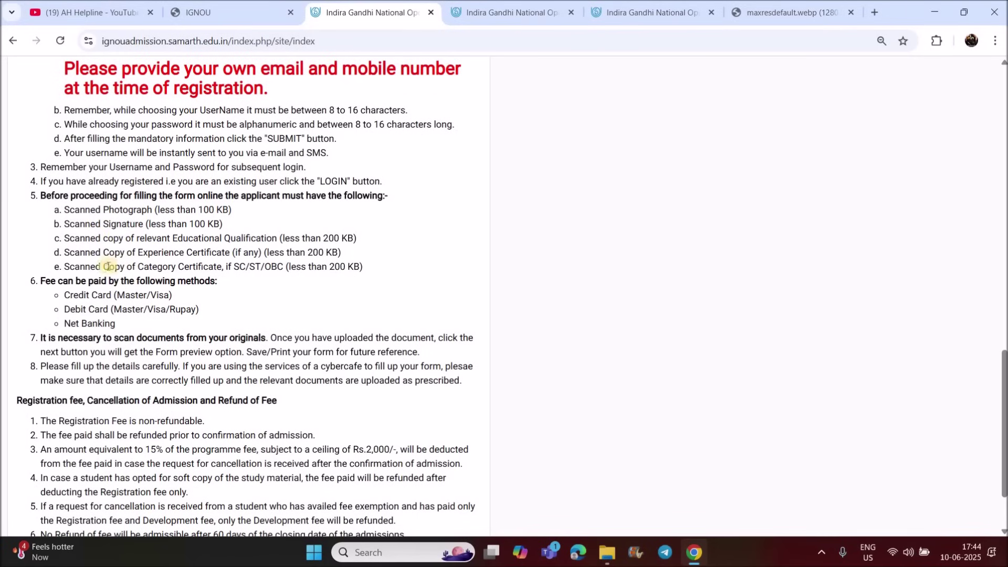
drag(96, 267, 364, 266)
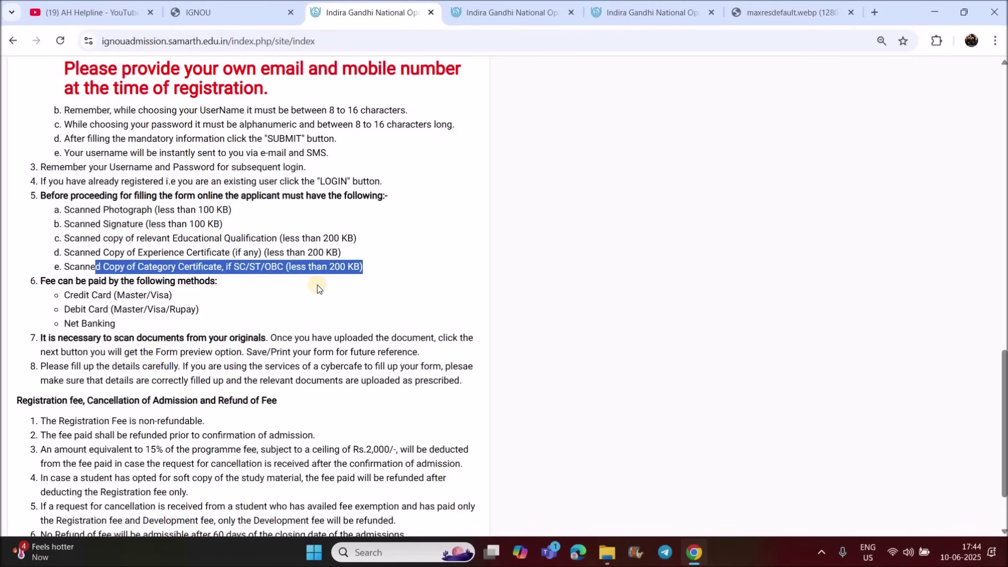
Step: Open the new student registration form from the ODL admission portal's home page
scroll(371, 293, up, 6)
scroll(437, 304, up, 10)
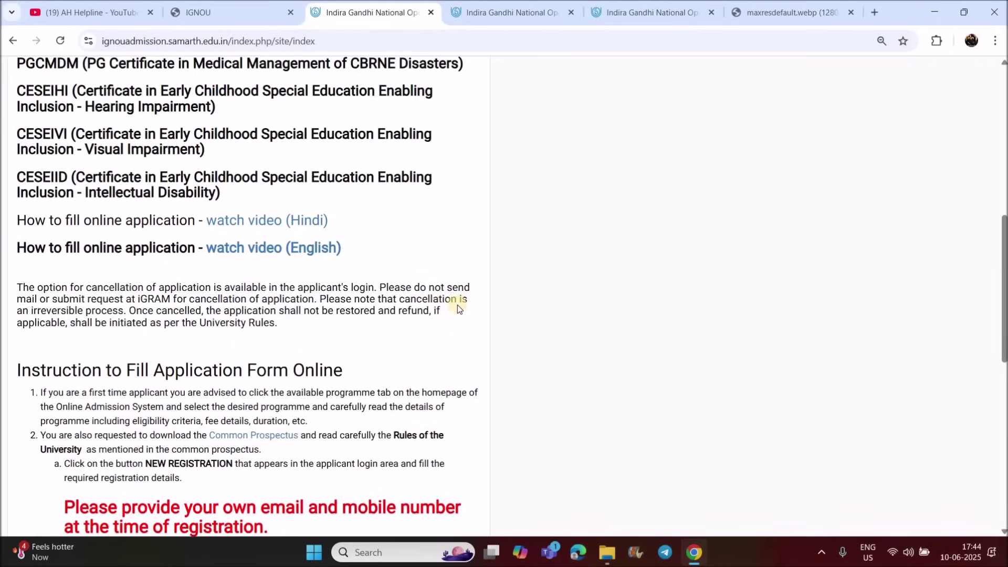
scroll(496, 275, up, 2)
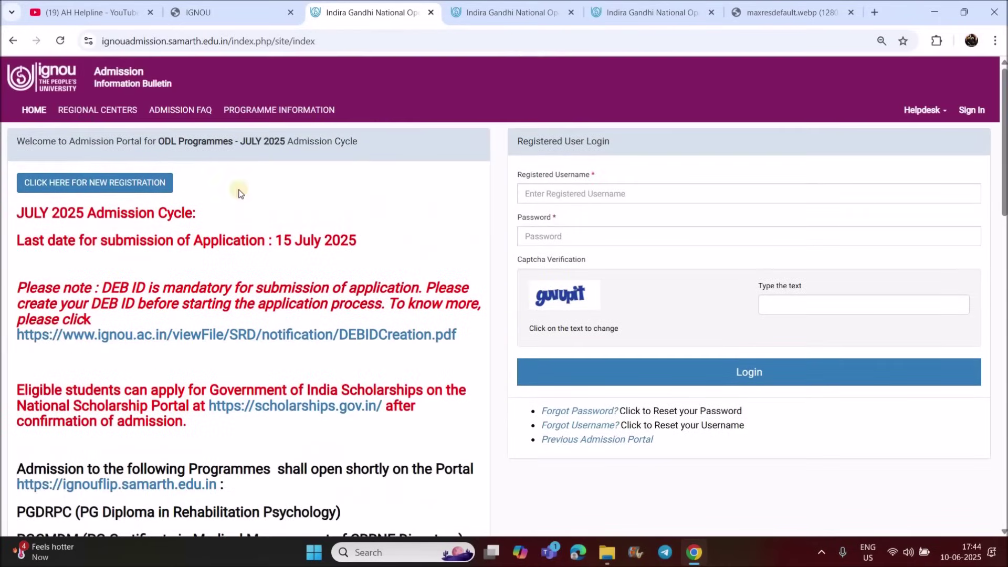
click(64, 179)
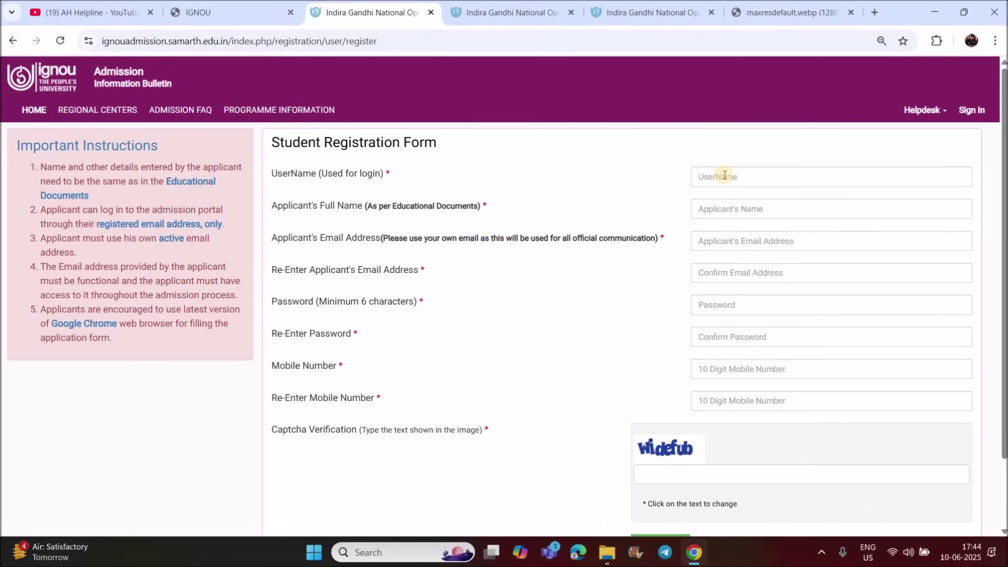
Step: Enter the applicant's chosen login username in the Student Registration Form and look over the remaining required fields
click(724, 176)
text(a)
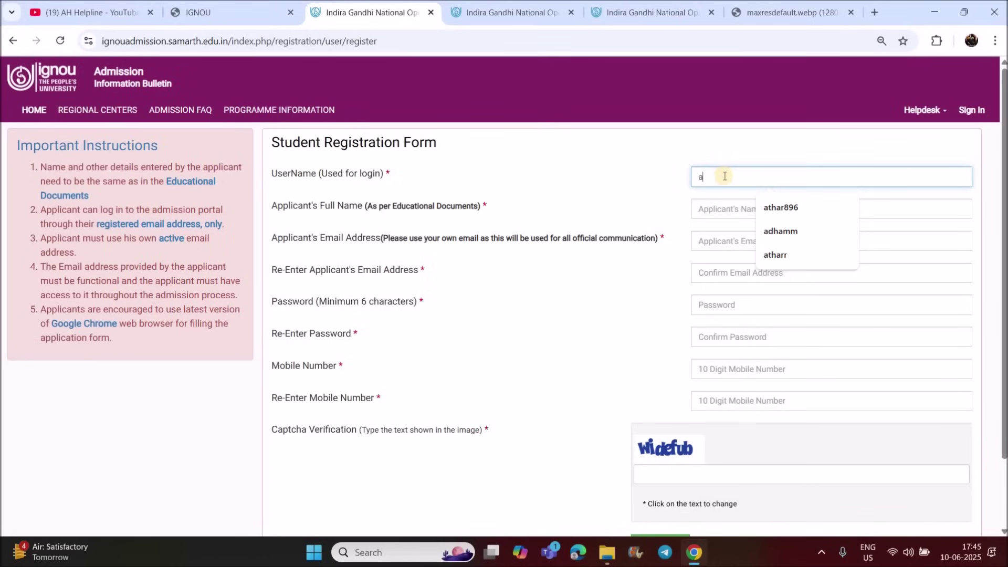
text(tharr)
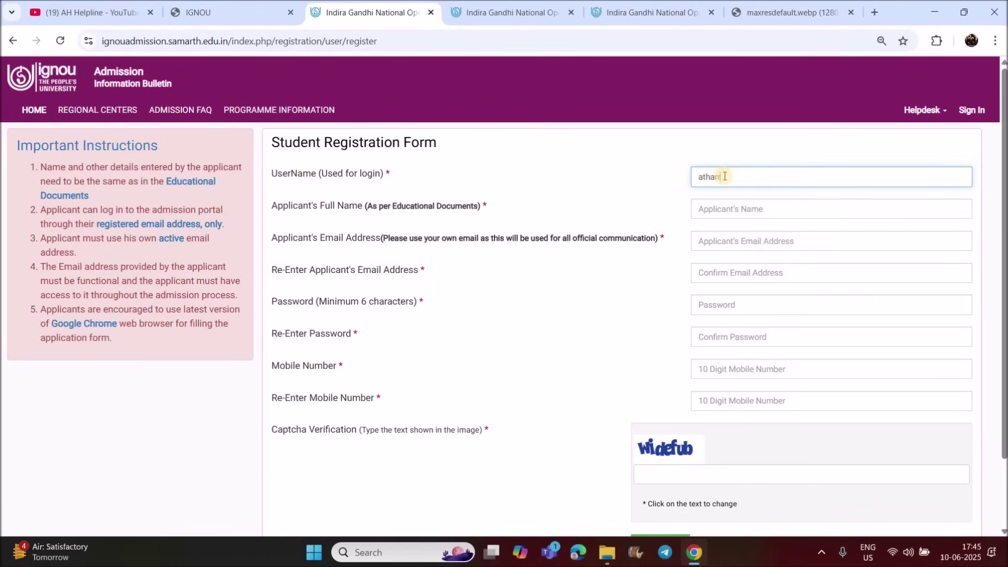
key(ctrl+a)
text(a)
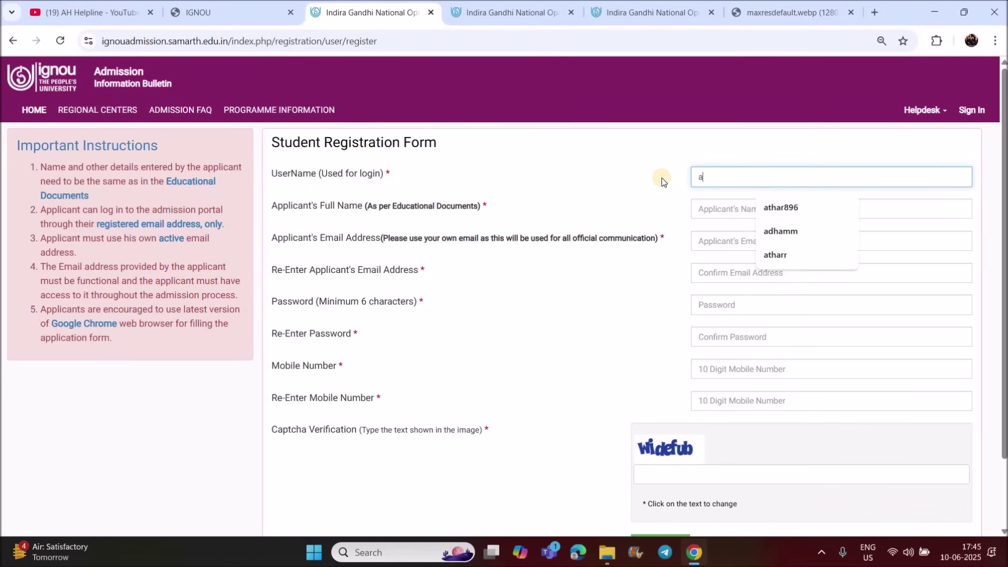
text(jayy)
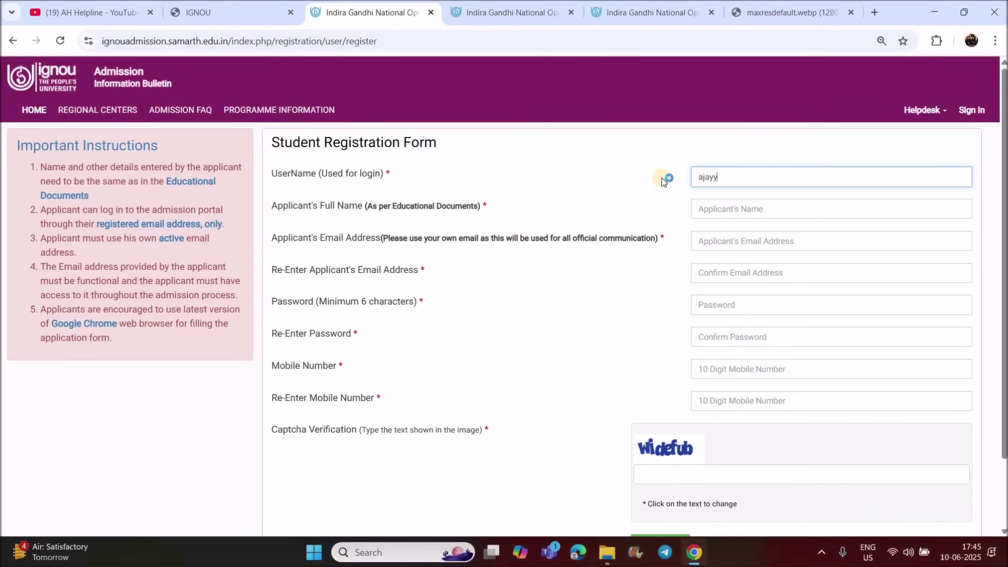
drag(739, 176, 685, 180)
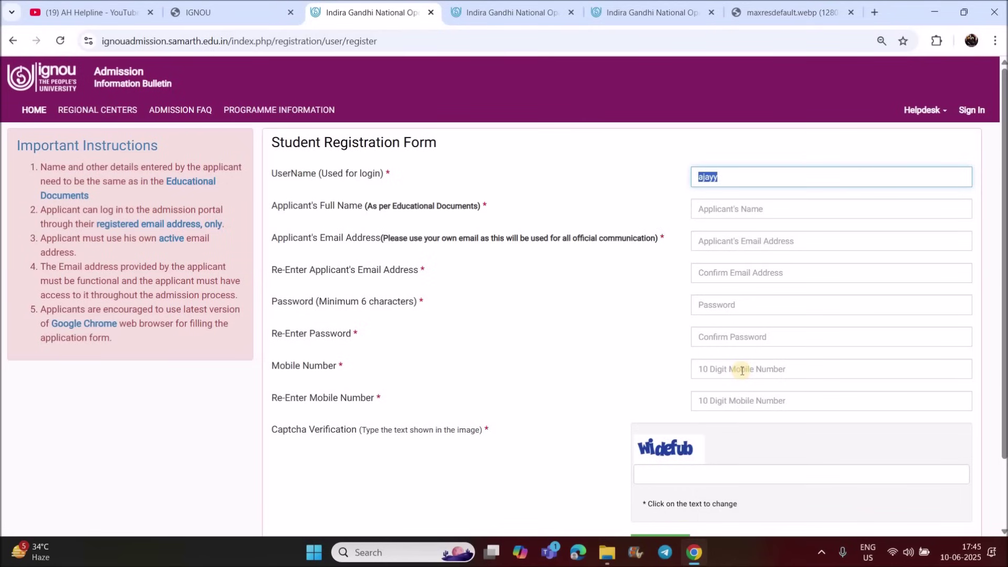
scroll(787, 286, down, 2)
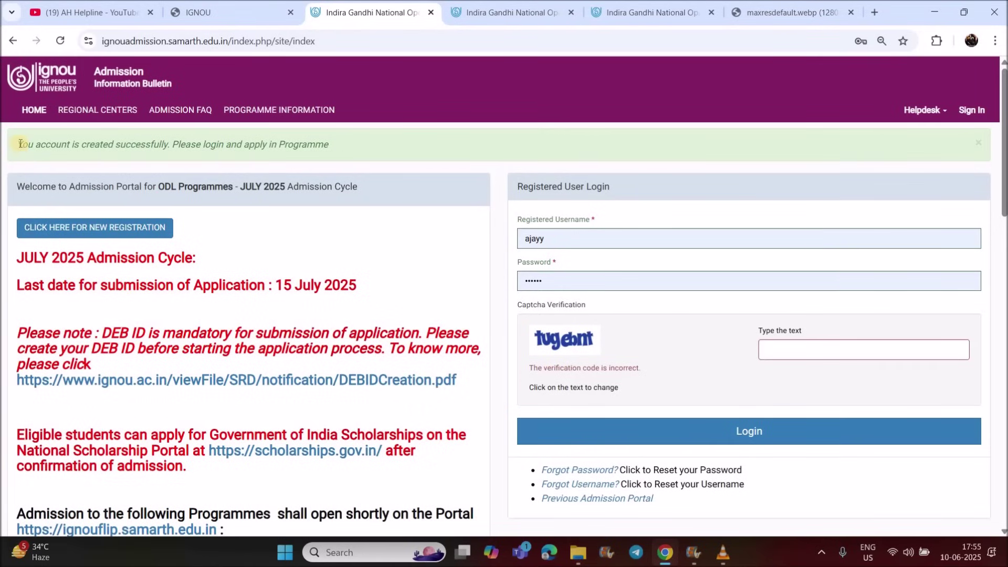
Step: Read the account creation notice and log in to the admission portal with the registered account
drag(20, 144, 355, 145)
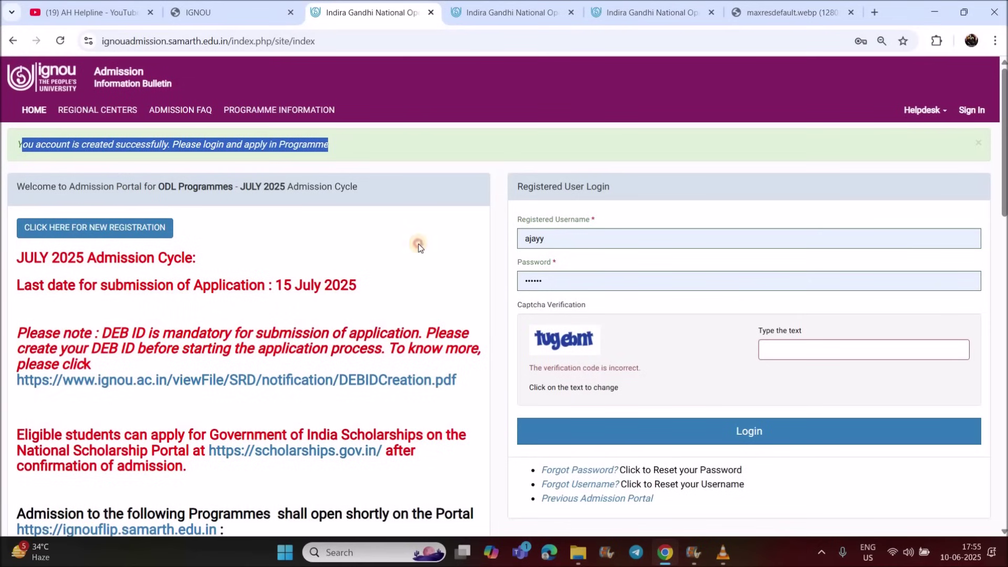
click(331, 156)
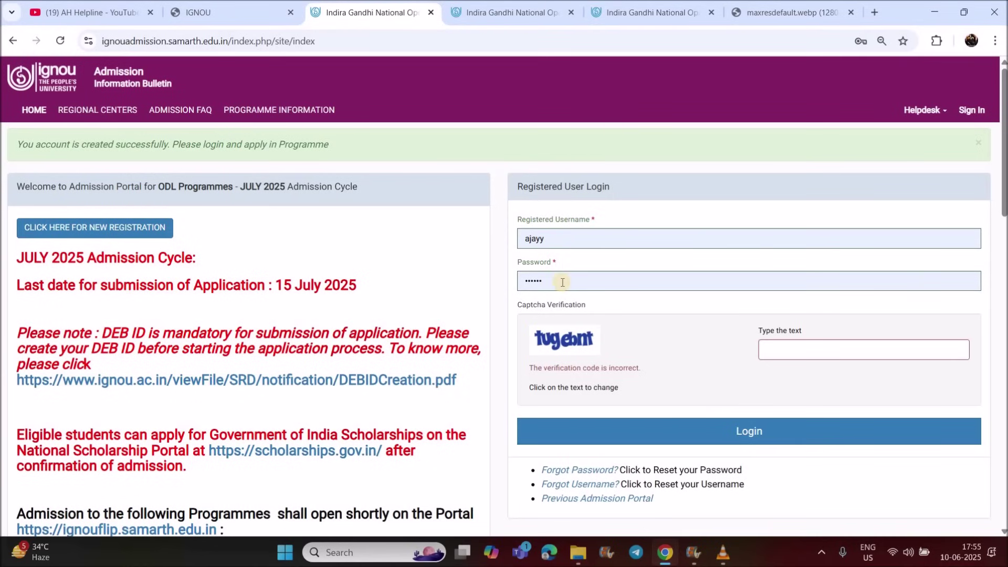
click(752, 434)
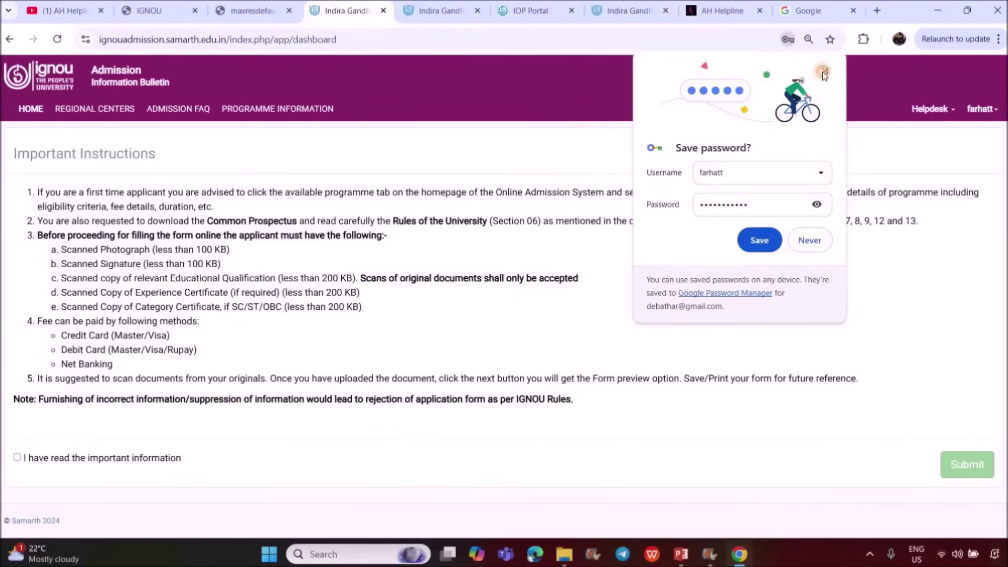
Step: Read the Important Instructions, including the required scanned documents and accepted fee payment methods
click(57, 309)
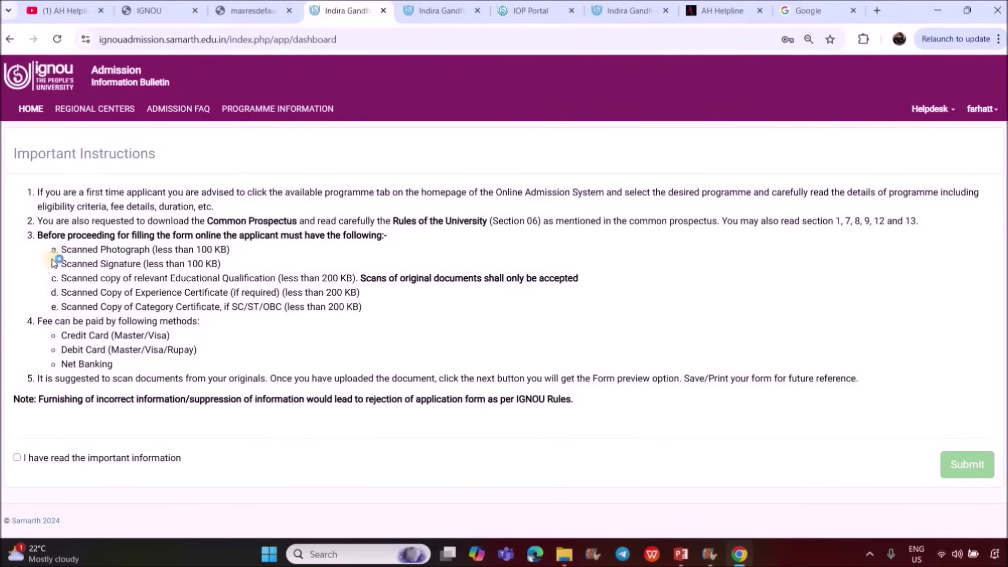
drag(63, 250, 240, 336)
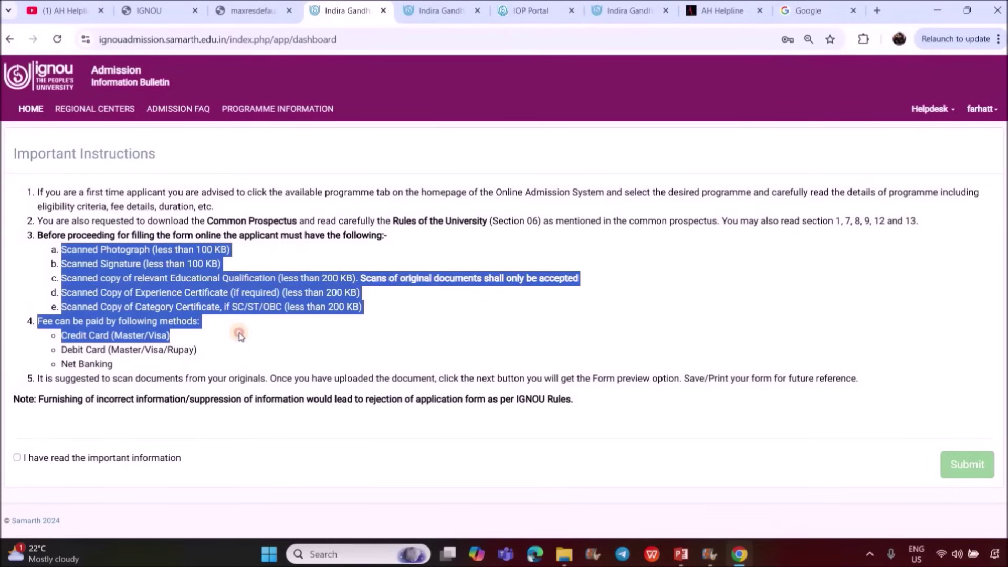
click(203, 341)
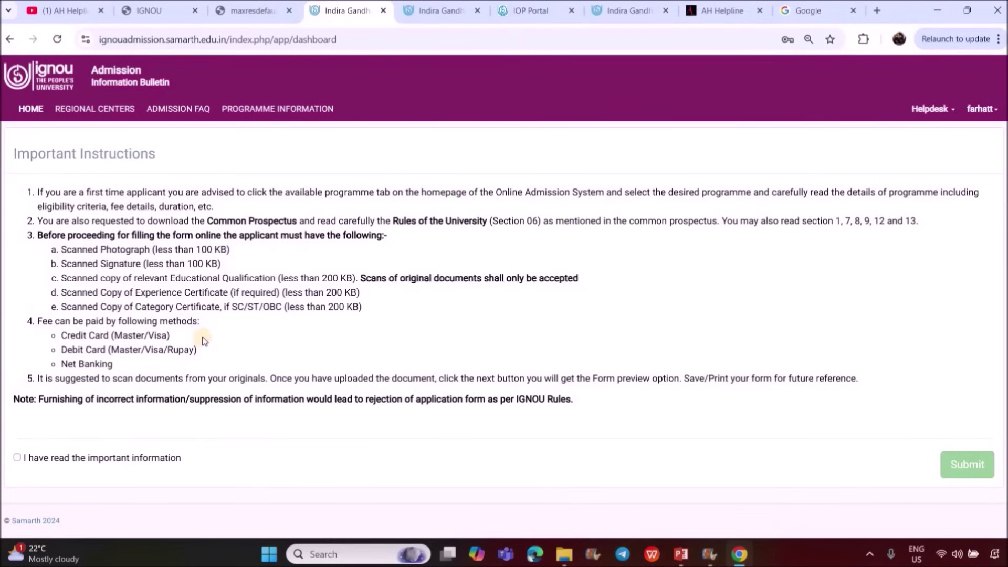
drag(41, 193, 340, 325)
click(340, 326)
drag(267, 325, 44, 192)
click(45, 192)
shift+click(293, 362)
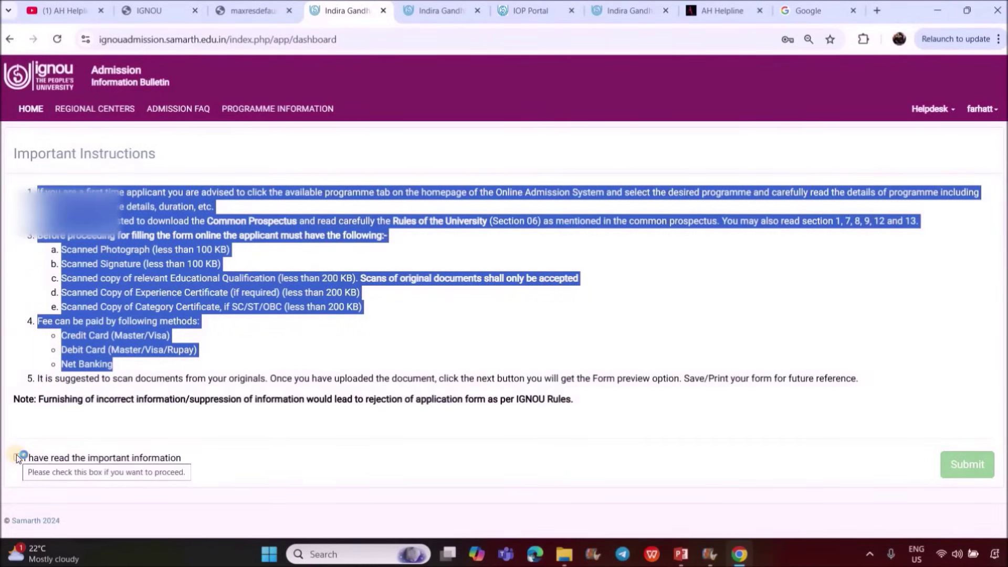
Step: Confirm that the important information has been read and submit to start the application form
click(17, 459)
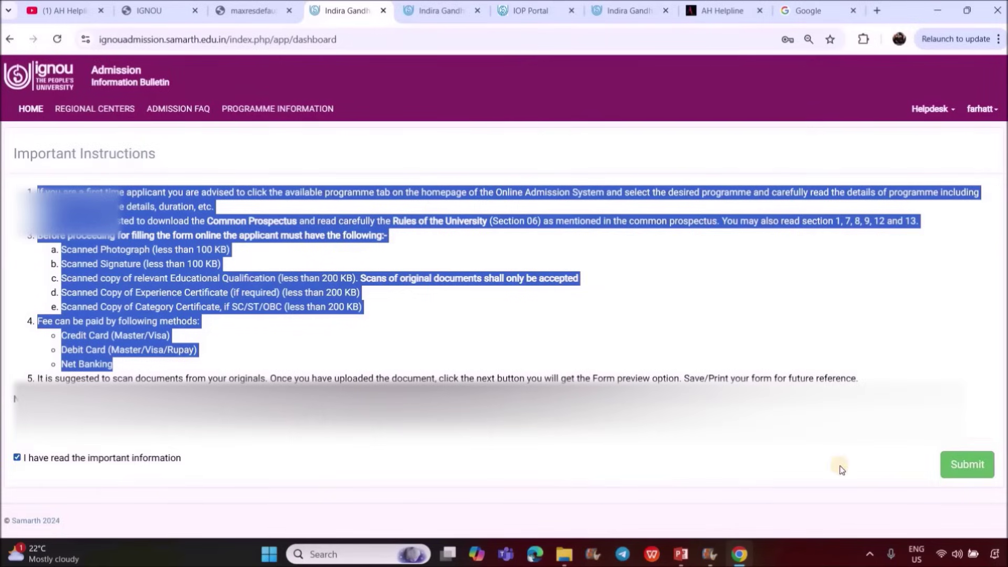
click(967, 464)
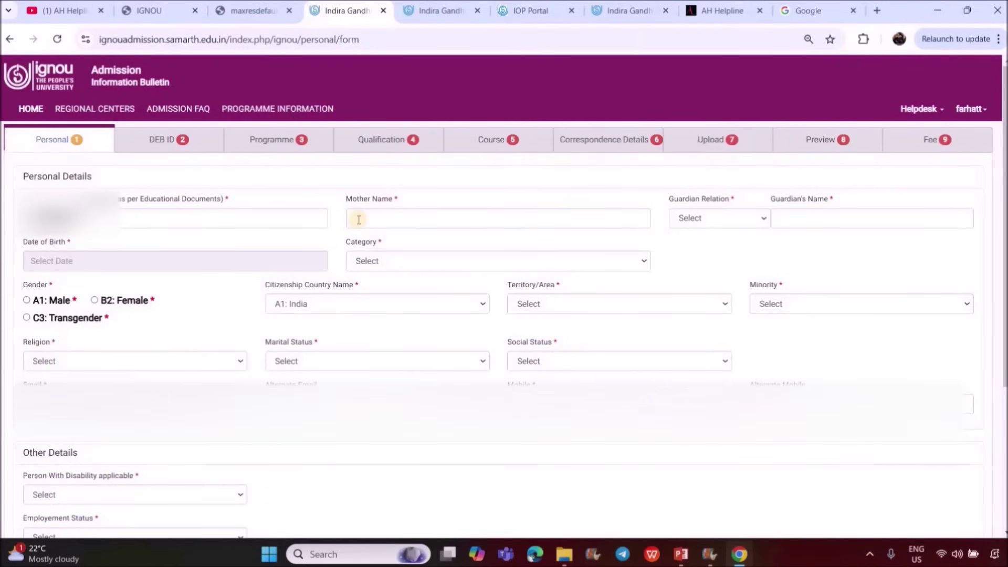
Step: Try the Mother's and Husband's options for Guardian Relation, settling on Father's
click(690, 218)
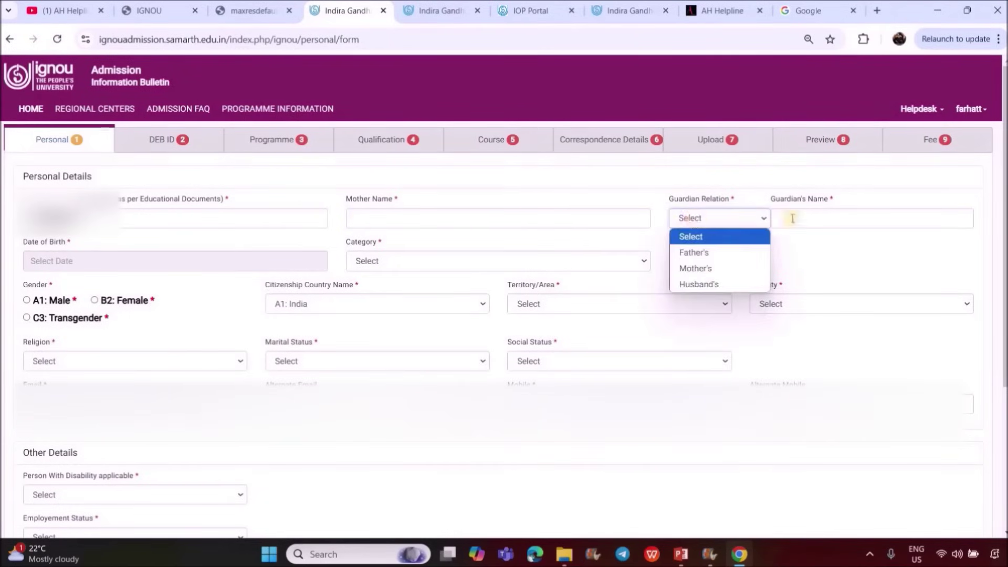
click(709, 253)
click(704, 218)
click(698, 268)
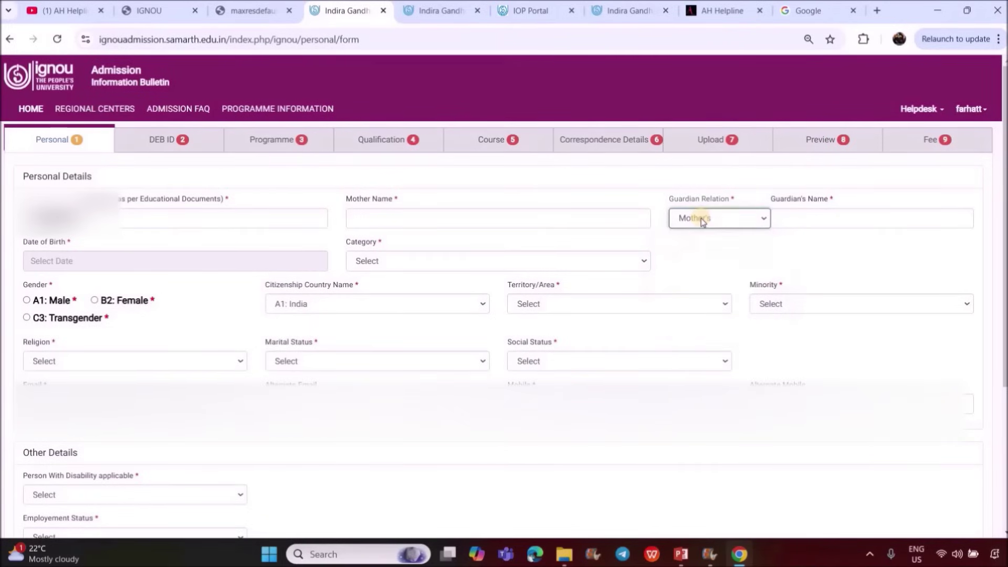
click(700, 219)
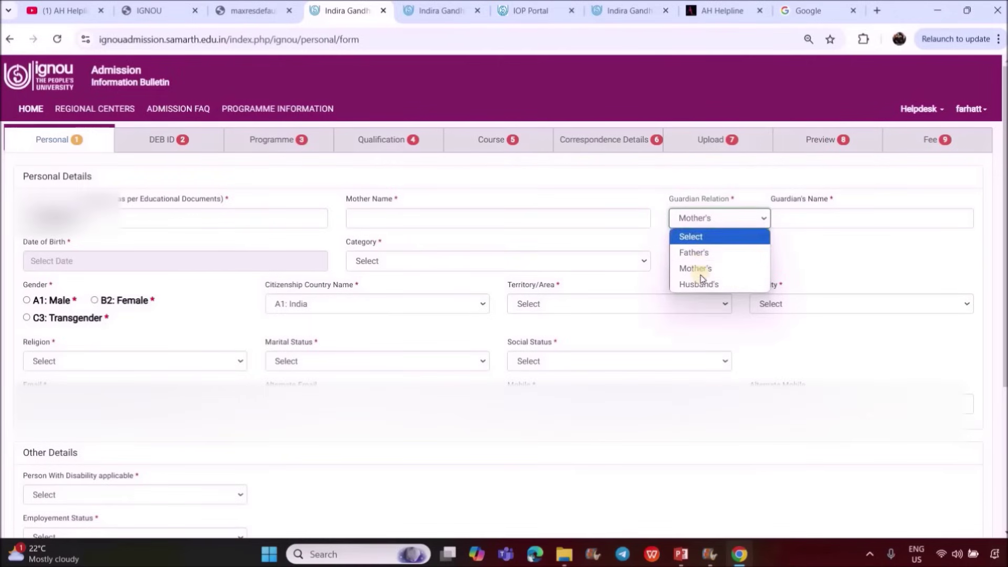
click(703, 284)
click(703, 218)
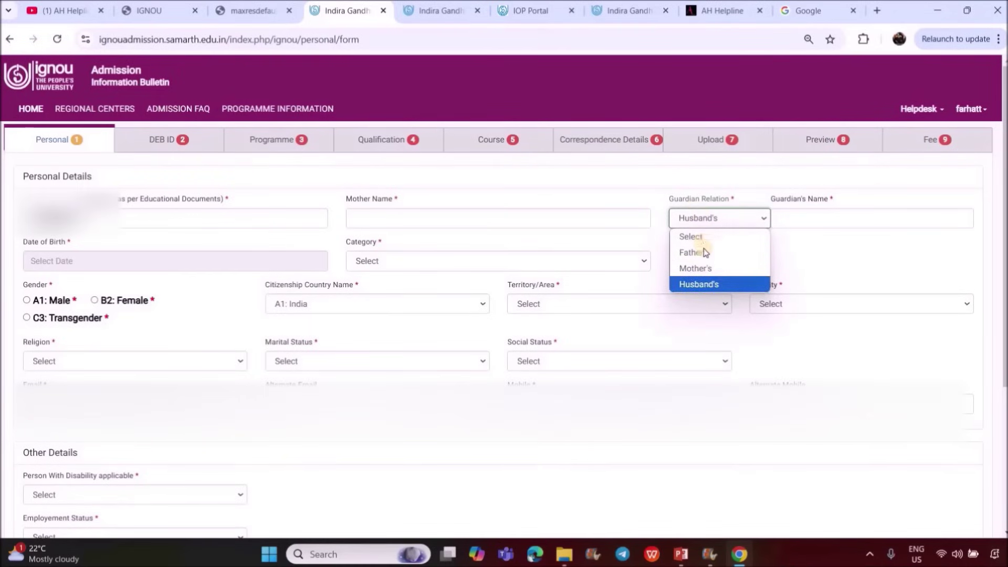
click(705, 253)
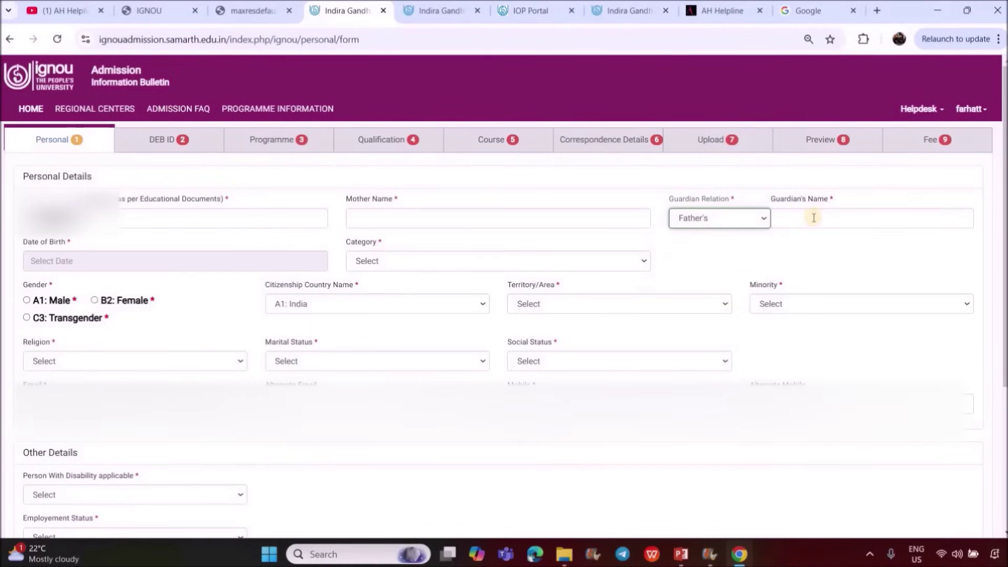
Step: Check the Guardian Relation choice and look at the Date of Birth calendar
click(710, 218)
click(457, 241)
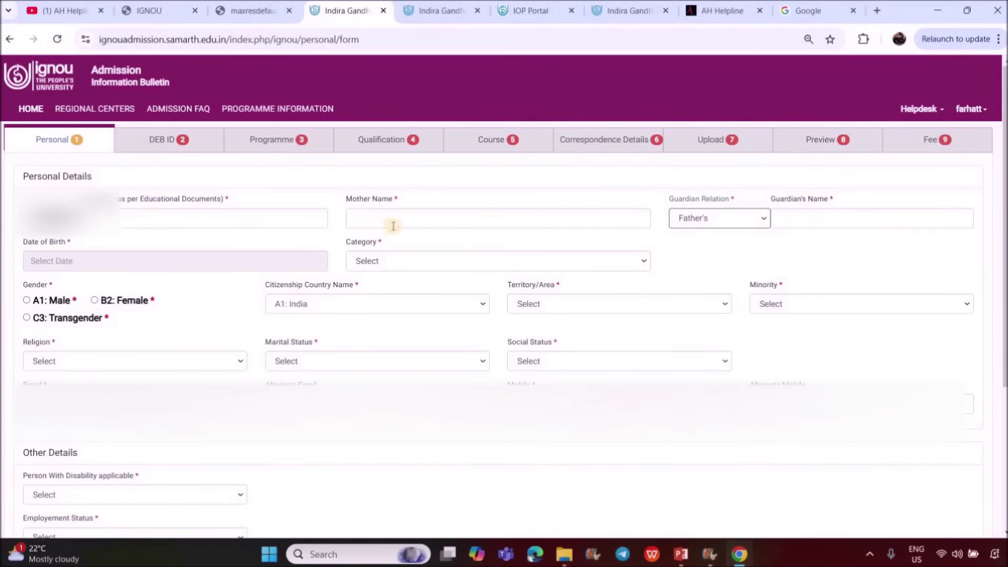
click(698, 219)
click(51, 260)
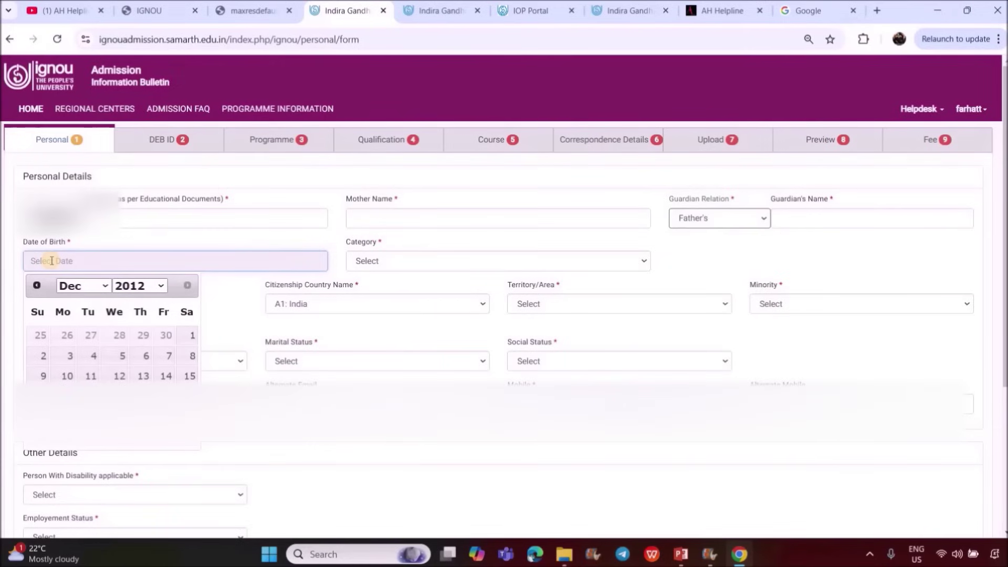
click(107, 242)
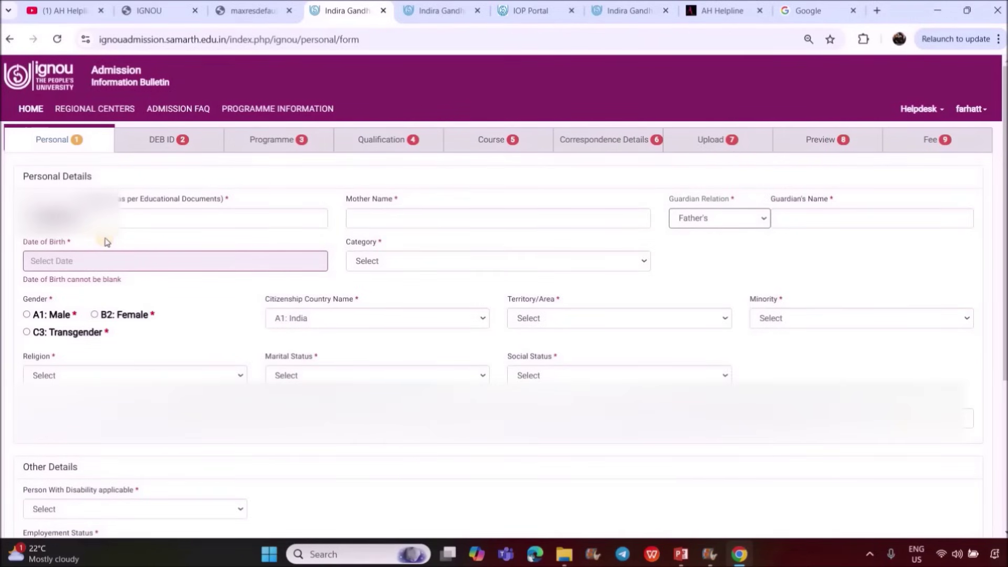
Step: Review the available categories and set the applicant's Category to B2: SC
click(455, 261)
click(396, 265)
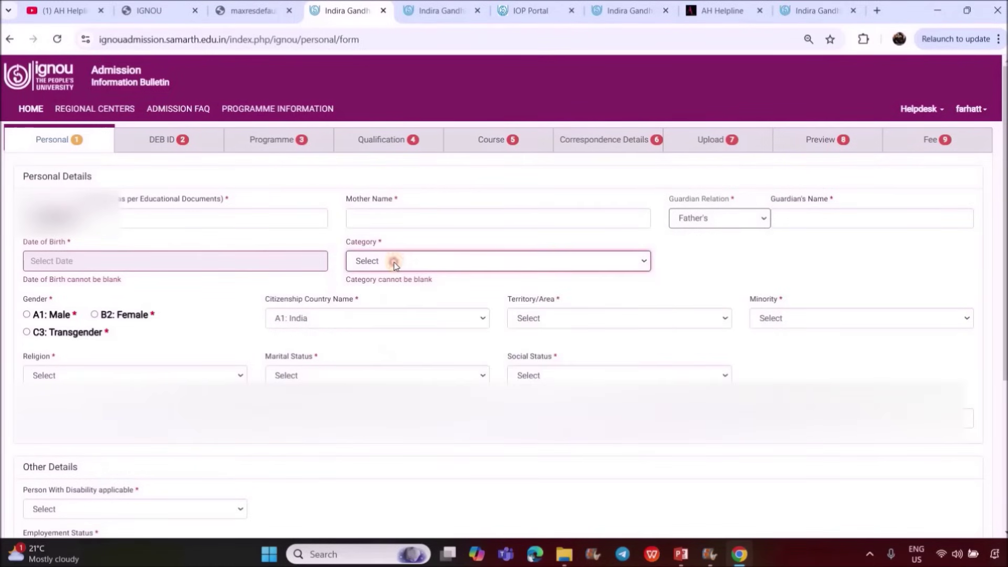
click(395, 263)
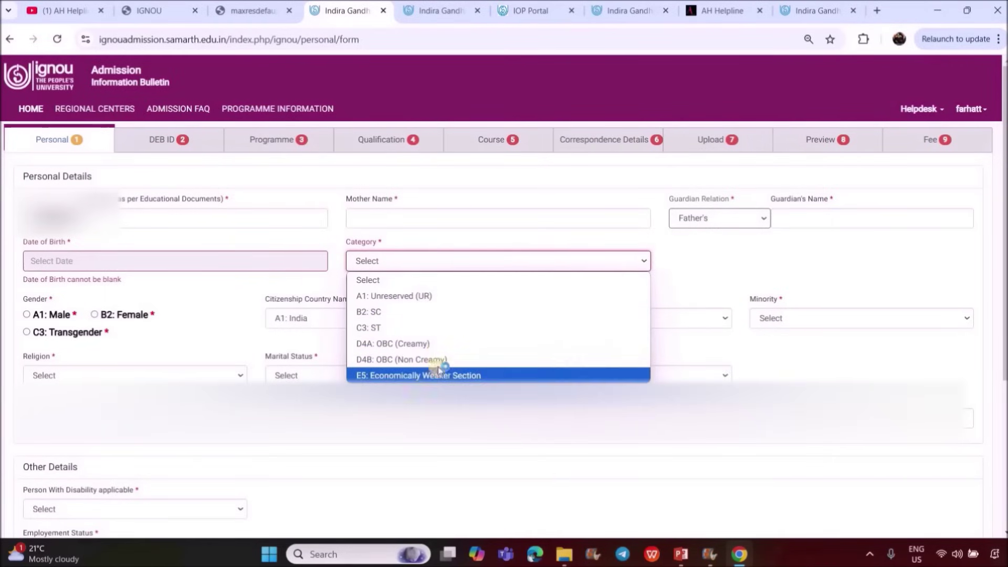
click(408, 312)
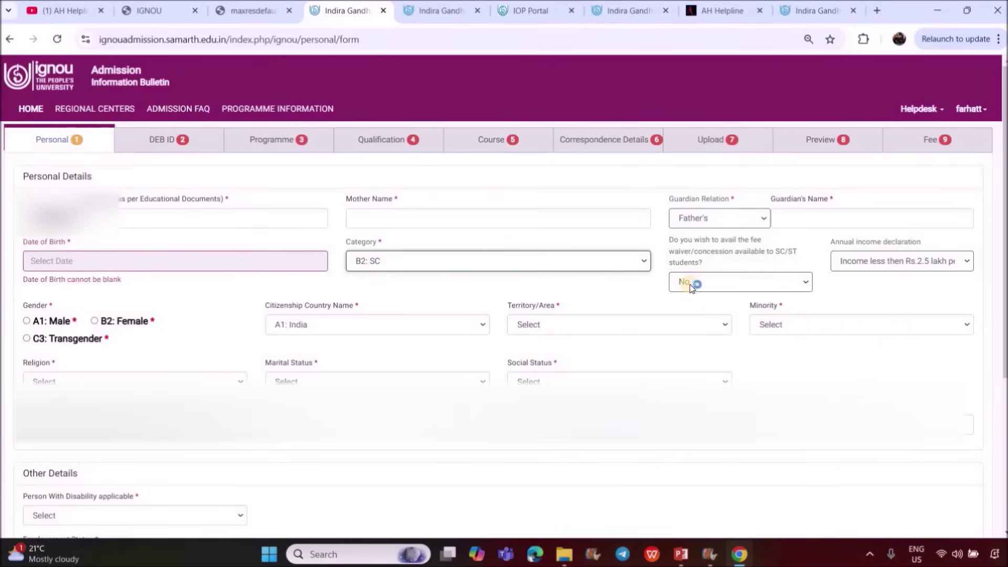
Step: Choose Yes for the SC/ST fee waiver and declare an annual income of less than Rs.2.5 lakh per annum
click(691, 283)
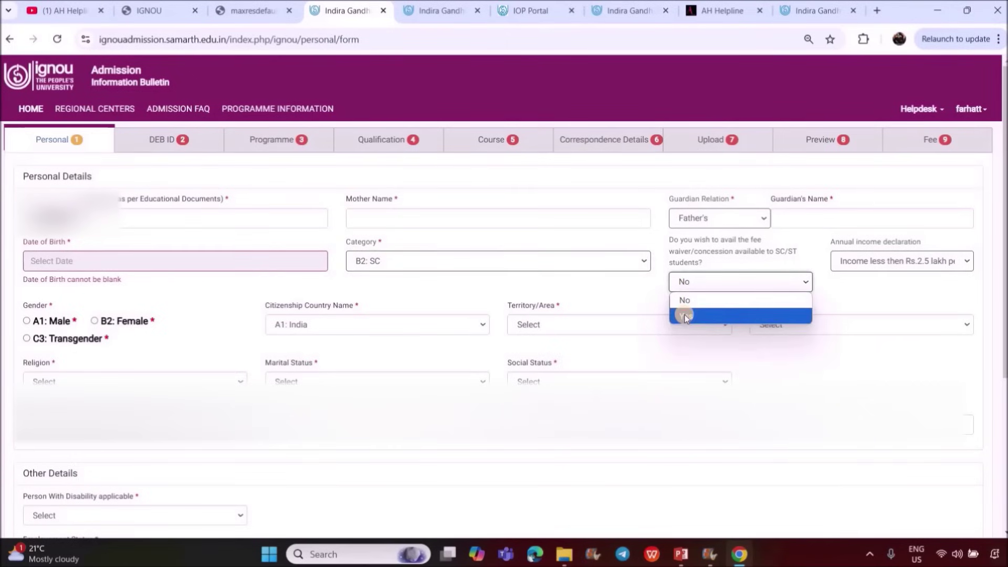
click(685, 316)
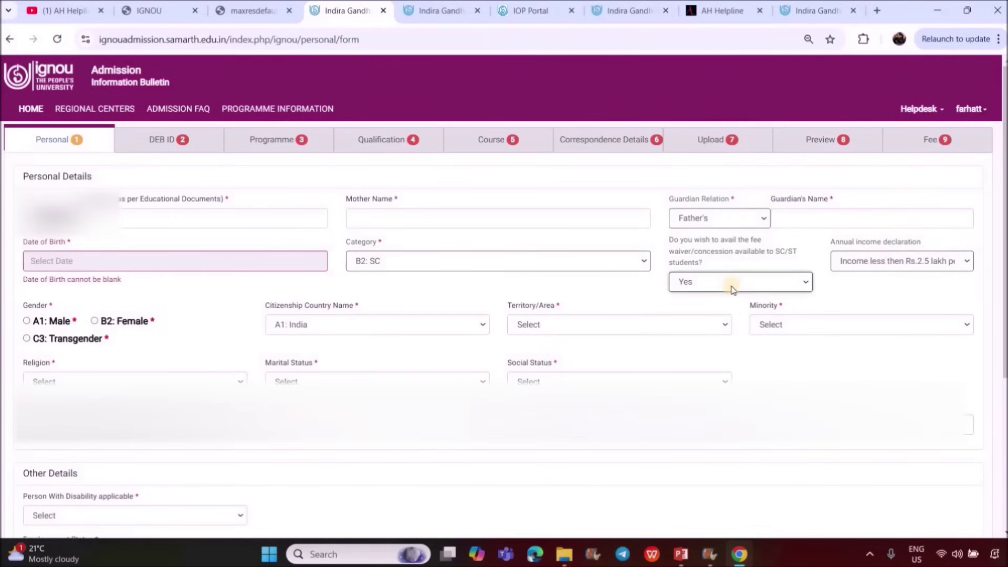
click(914, 262)
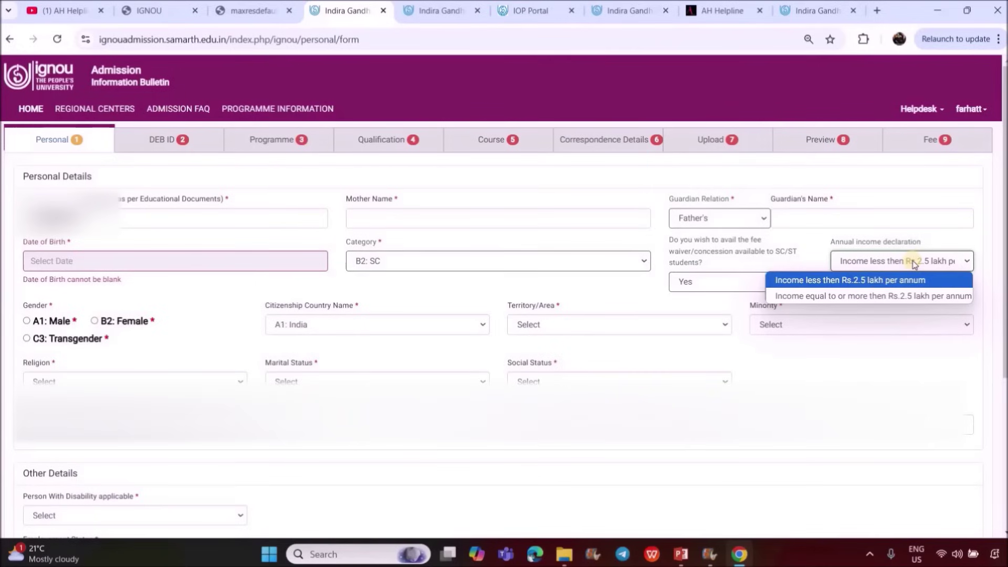
click(881, 280)
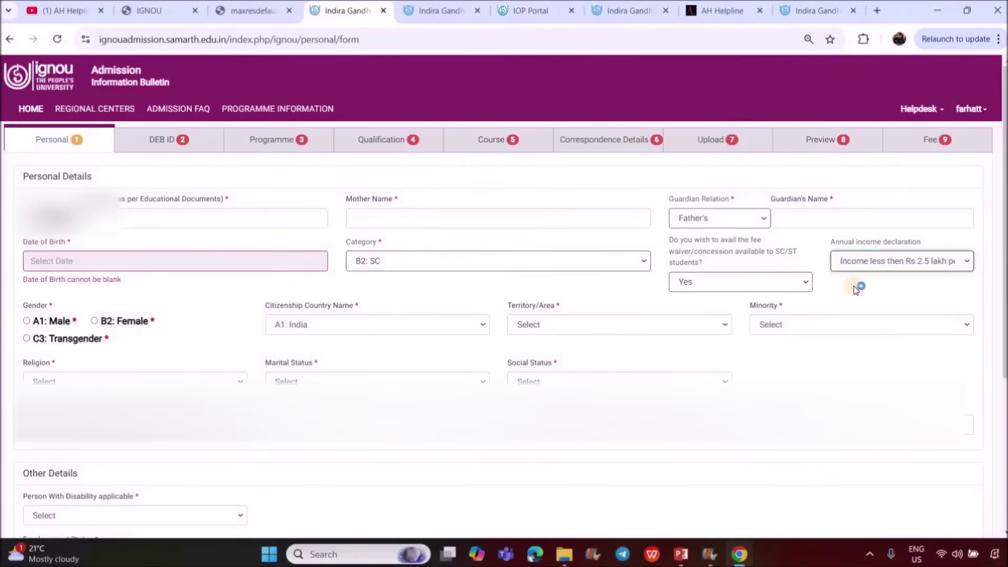
click(735, 282)
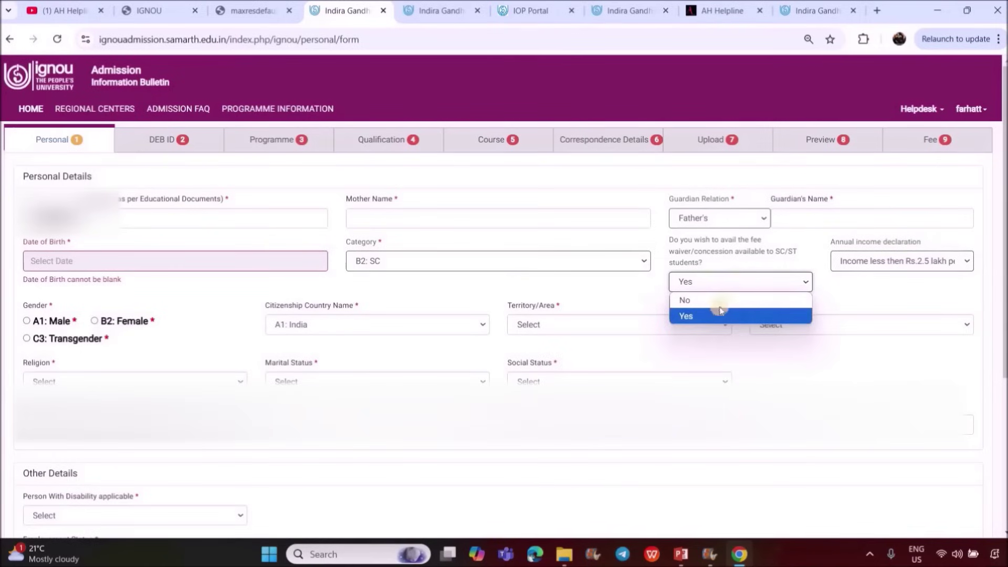
click(694, 315)
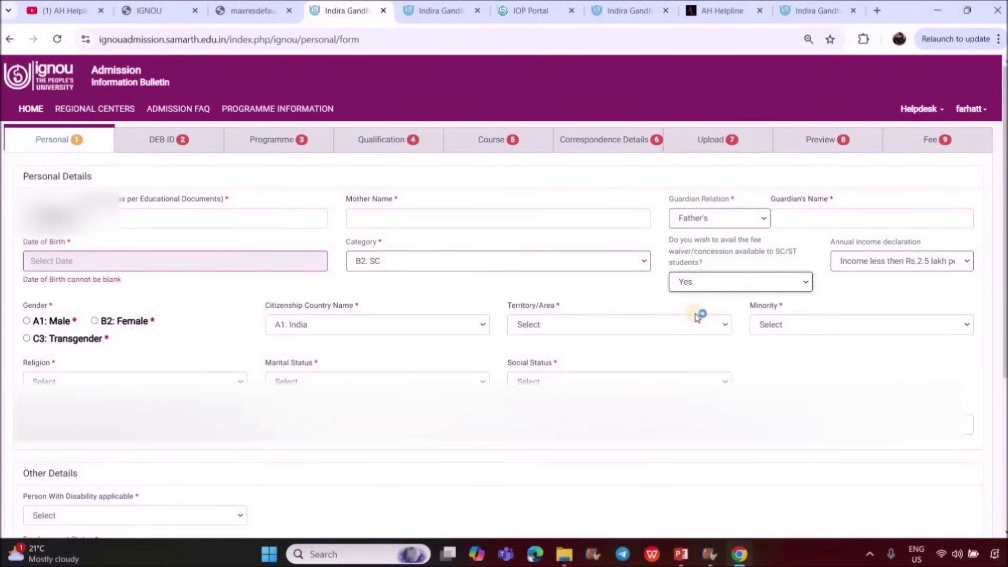
Step: Set the Category to A1: Unreserved (UR) and the Gender to B2: Female
click(393, 260)
click(398, 295)
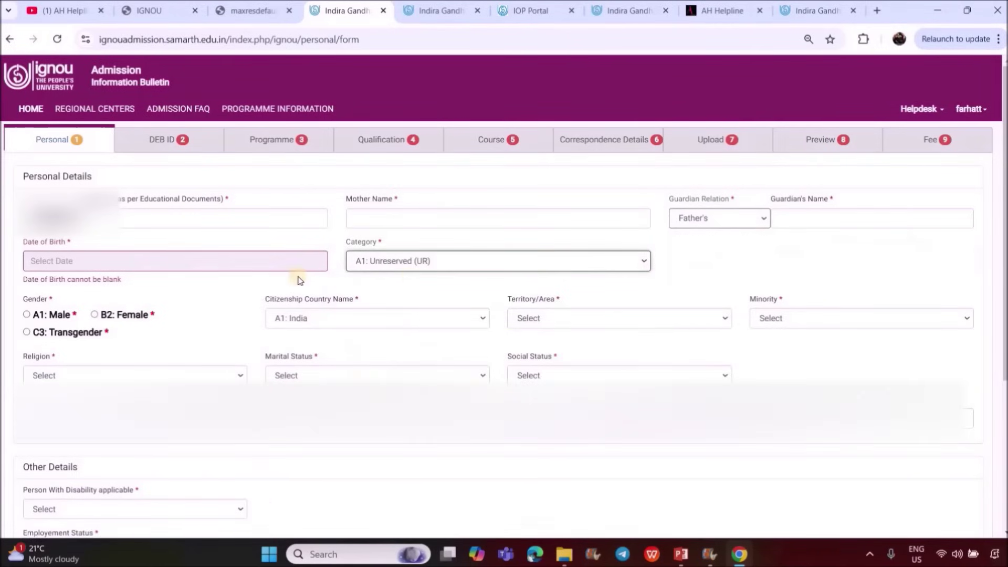
click(396, 262)
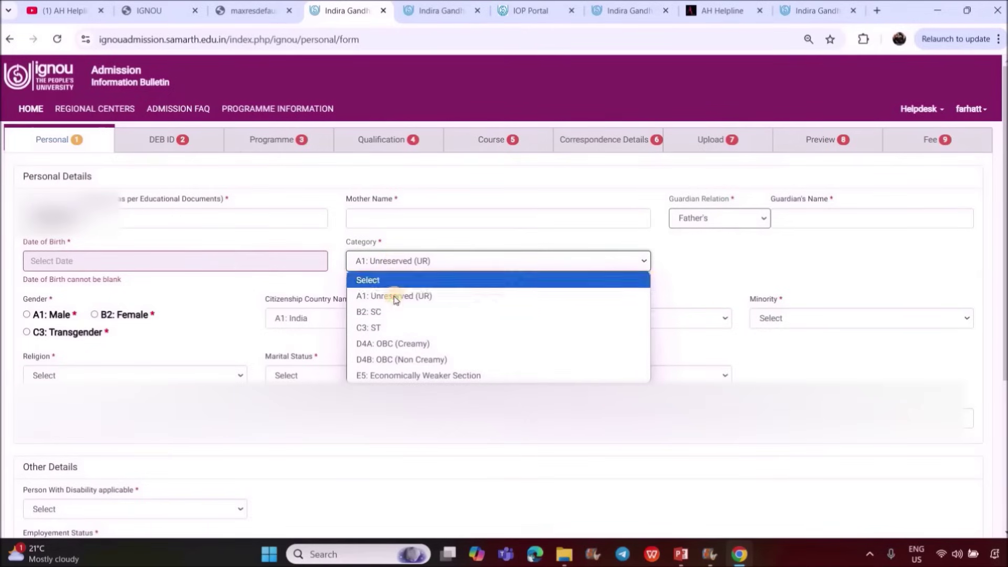
click(840, 261)
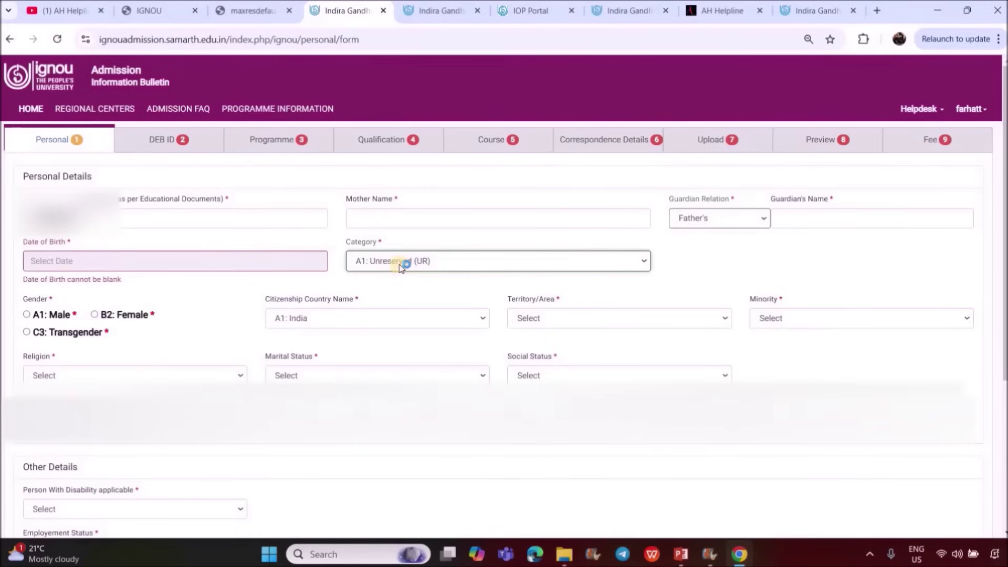
click(94, 314)
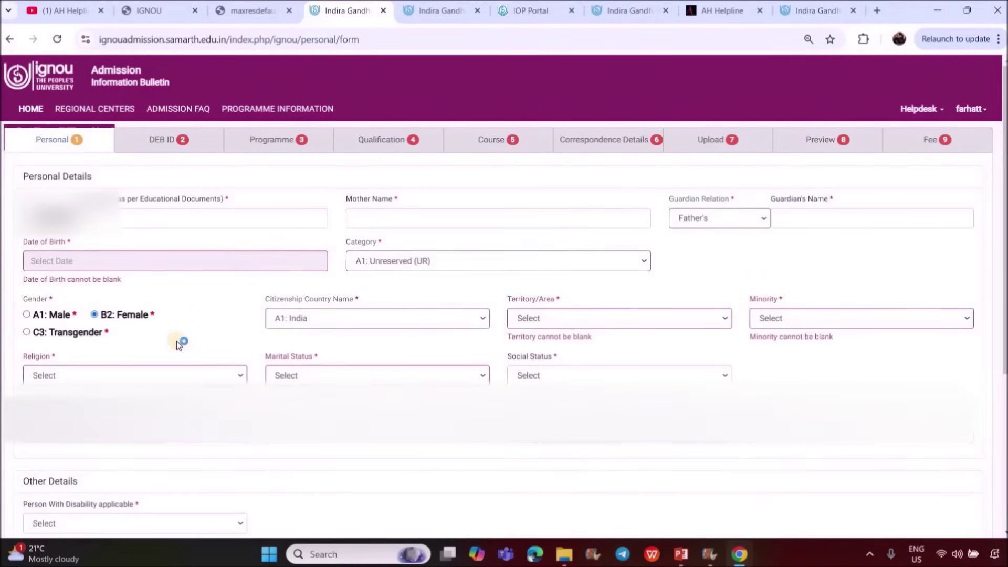
Step: Review the Territory/Area, Minority, Religion and Marital Status options, and set Social Status to C3: Not Applicable
click(540, 317)
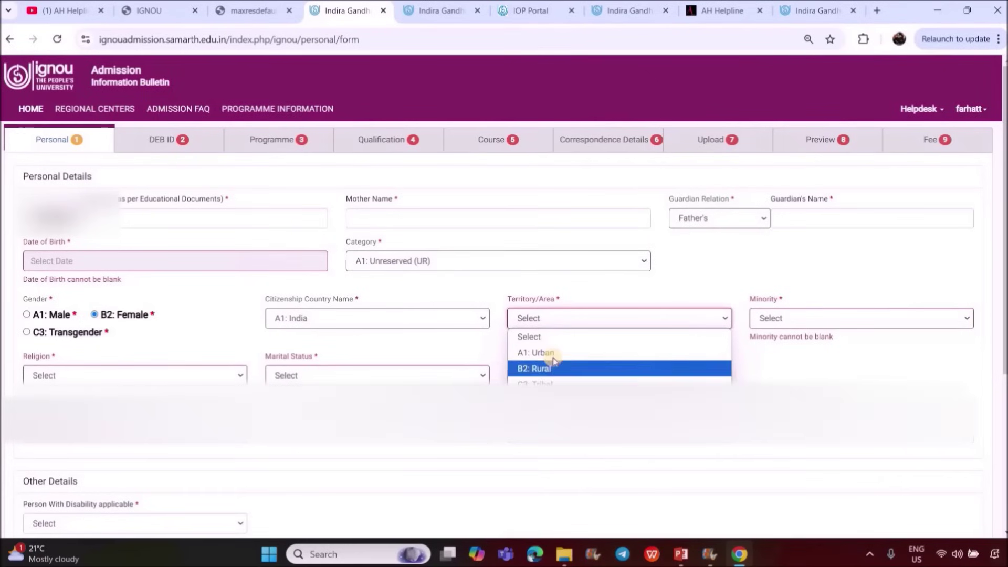
click(787, 318)
click(790, 317)
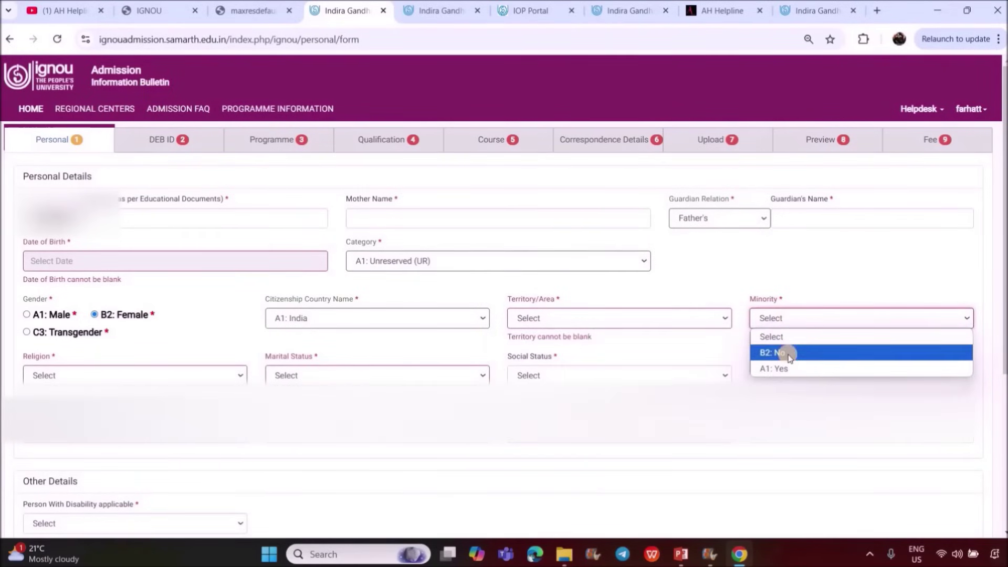
click(90, 374)
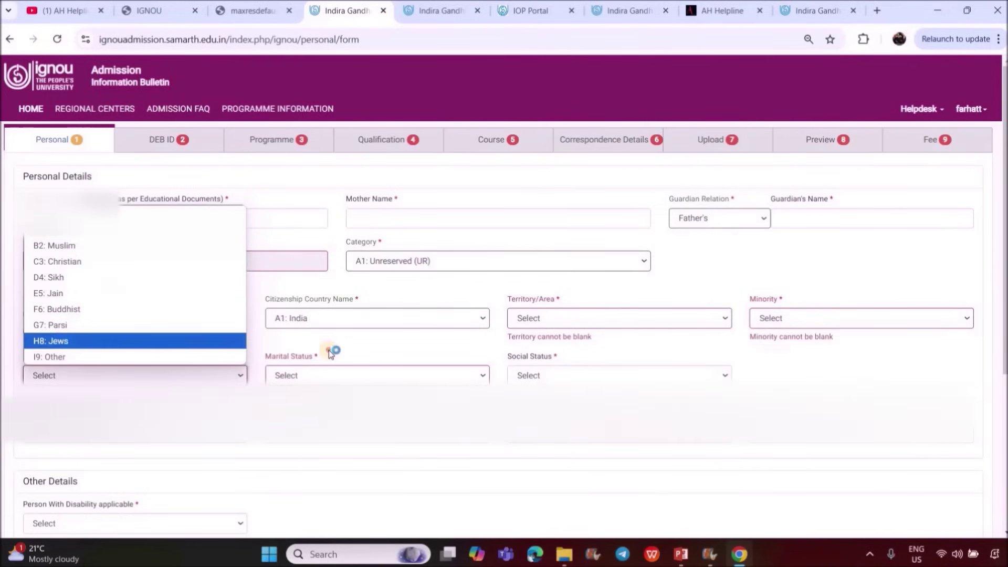
click(308, 373)
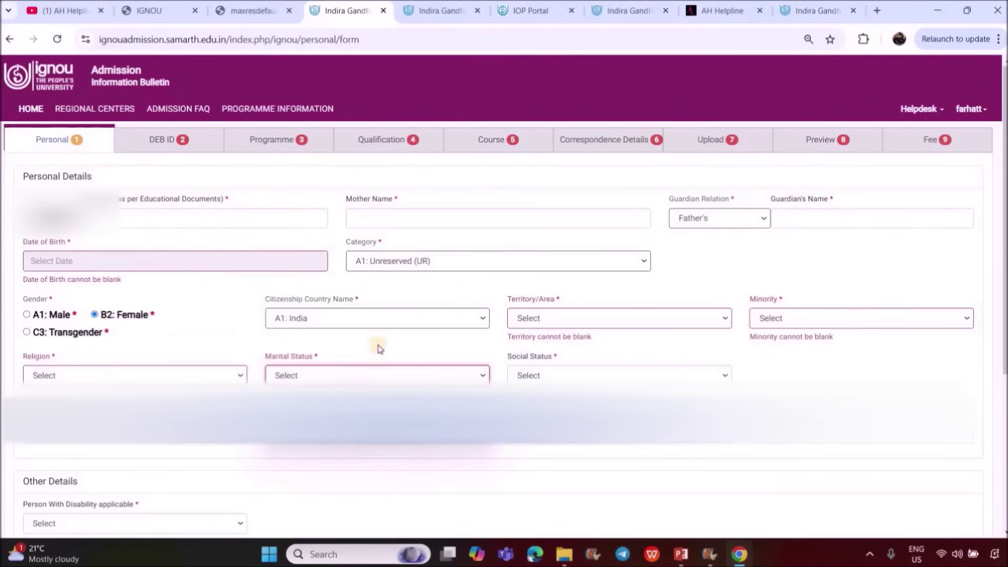
click(600, 376)
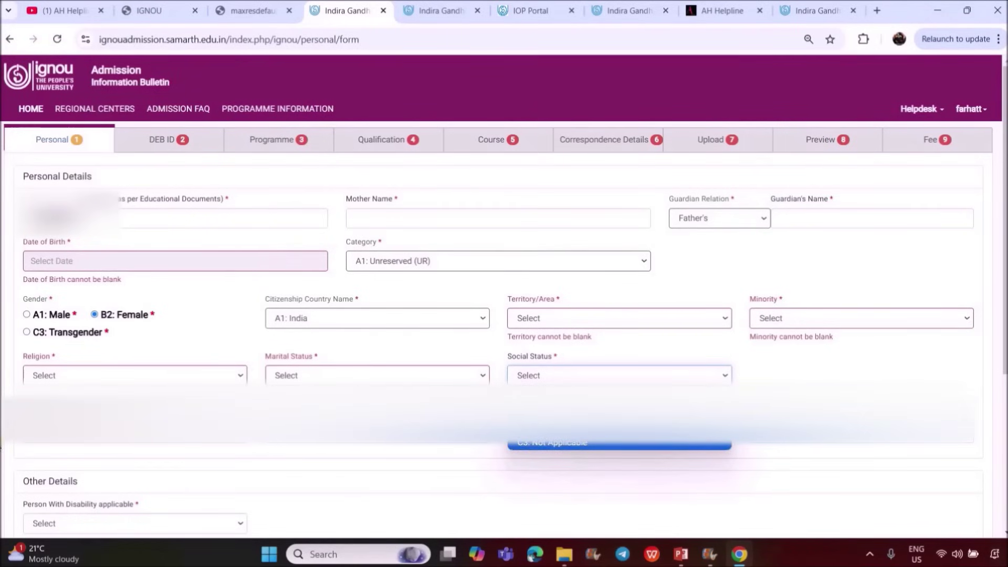
click(620, 443)
Step: Set Person With Disability applicable to B2: No in the Other Details section
scroll(8, 350, down, 2)
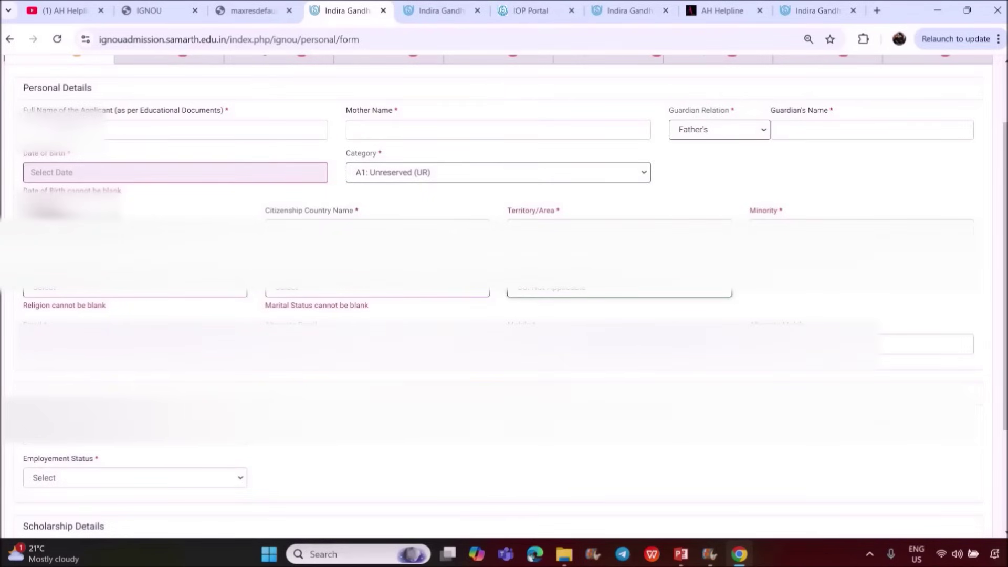
scroll(504, 294, down, 2)
click(106, 348)
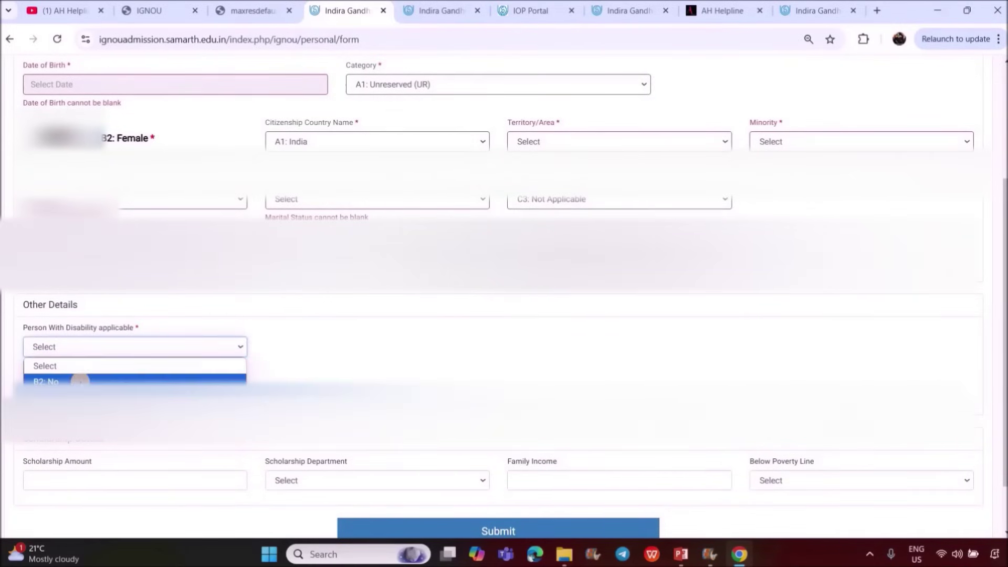
click(100, 382)
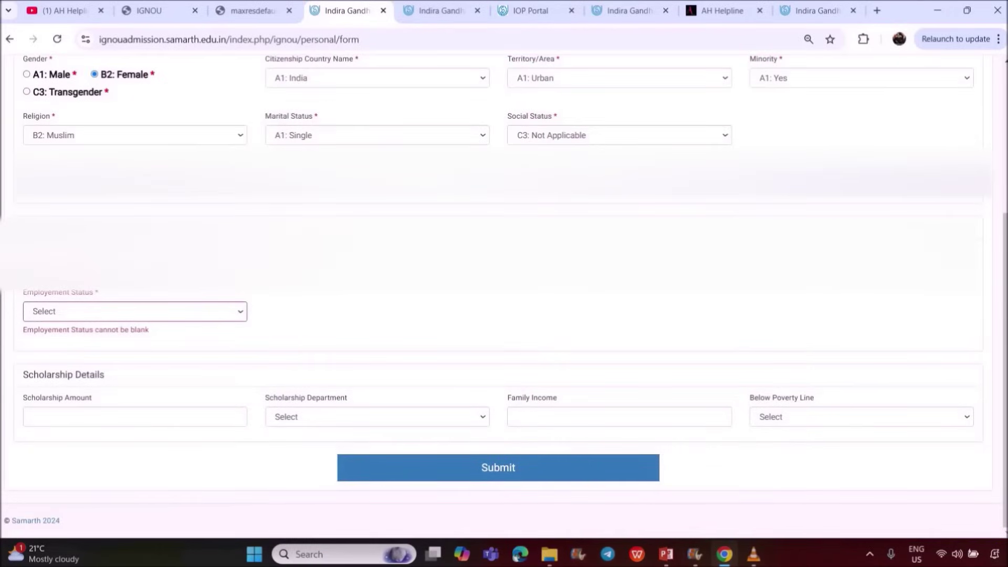
Step: Review the Employment Status options and set the status to A1: Unemployed
click(68, 313)
key(Escape)
click(72, 311)
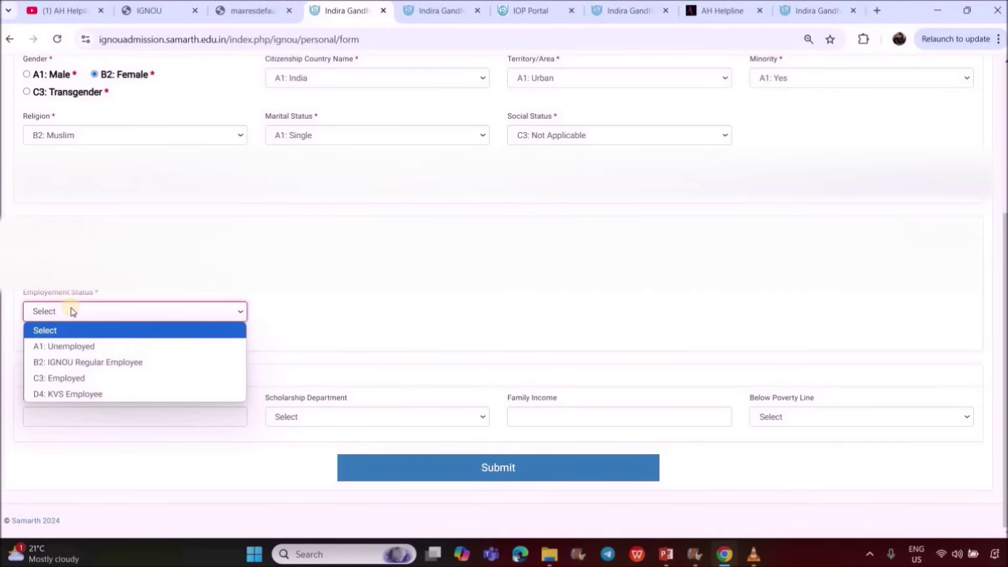
click(266, 330)
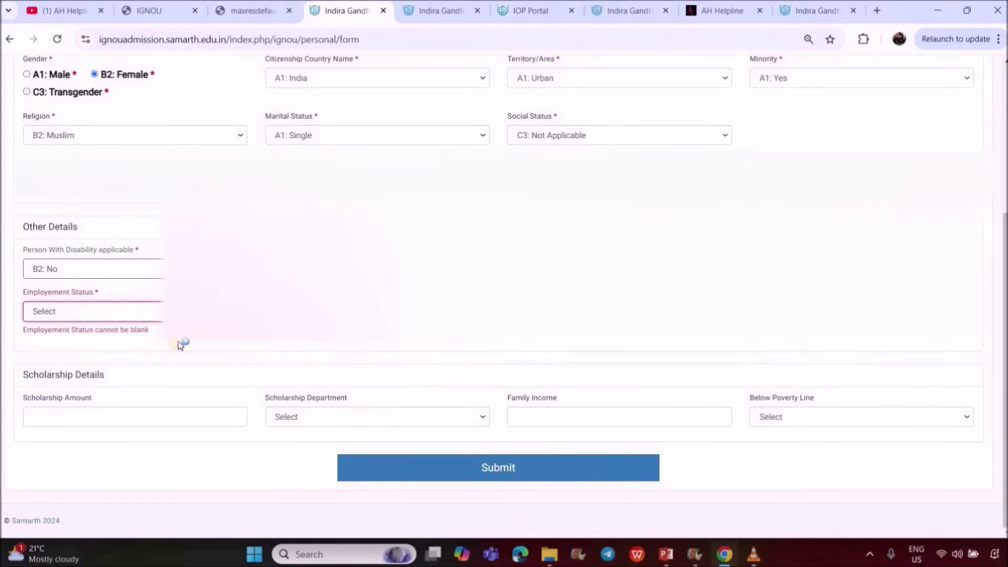
click(122, 313)
click(75, 346)
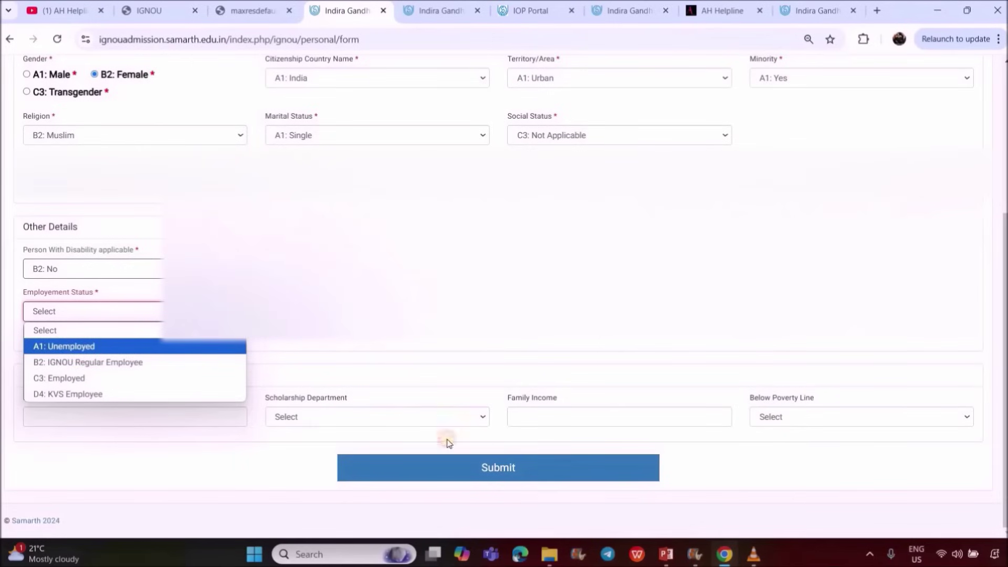
Step: Submit the personal details form and proceed from its summary to the DEB ID section
click(509, 468)
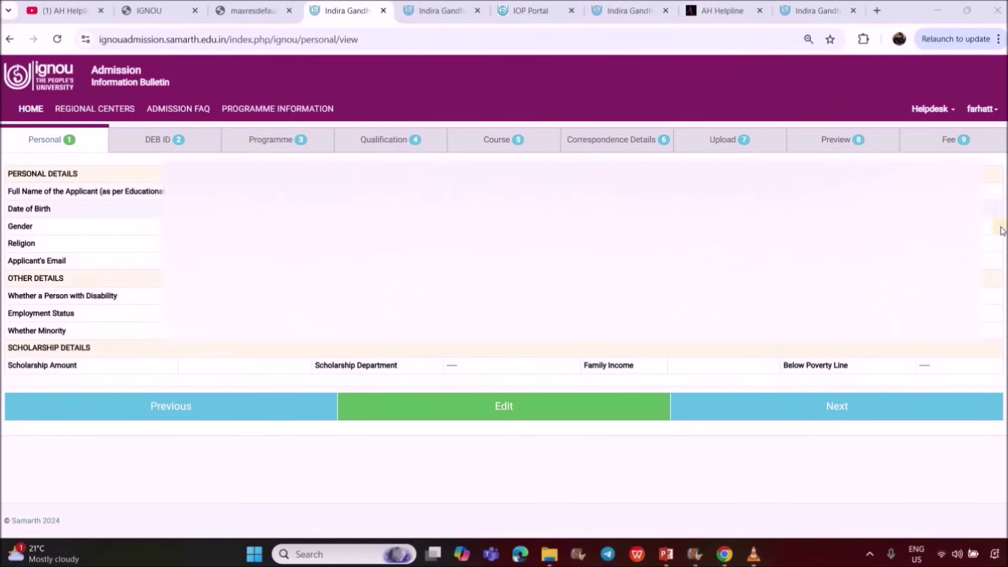
click(509, 412)
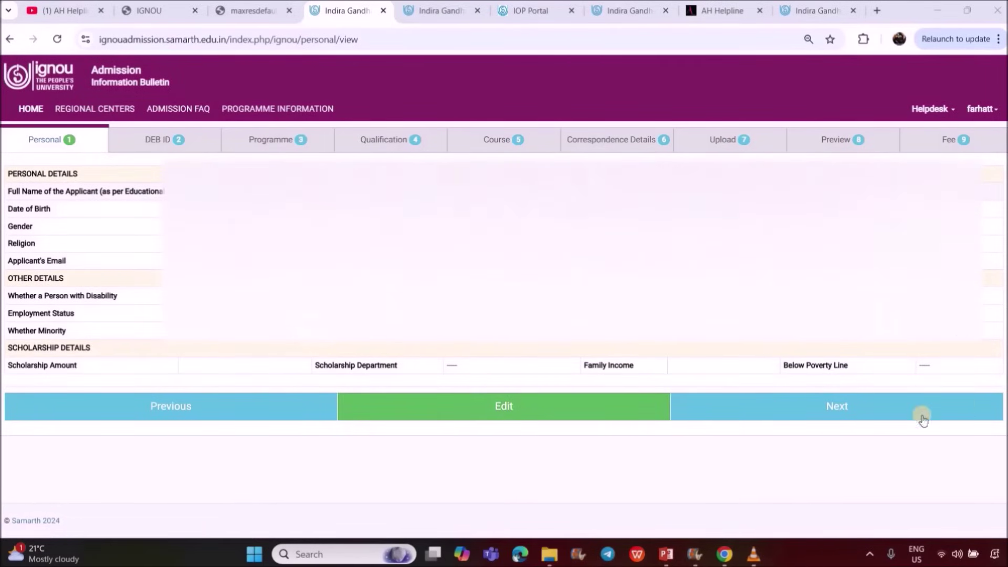
click(846, 405)
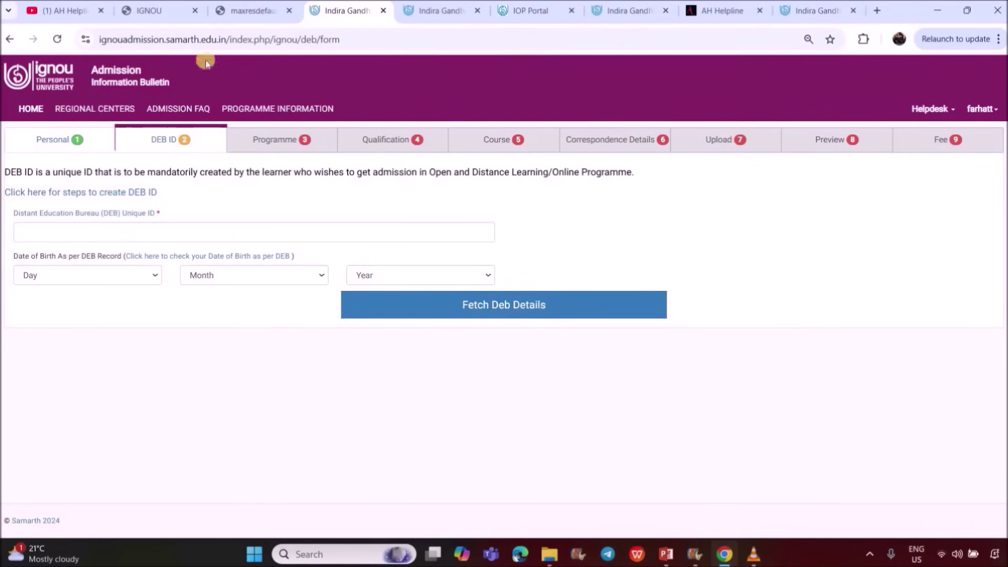
Step: View the image about creating a DEB ID online and return to the DEB ID form
click(254, 11)
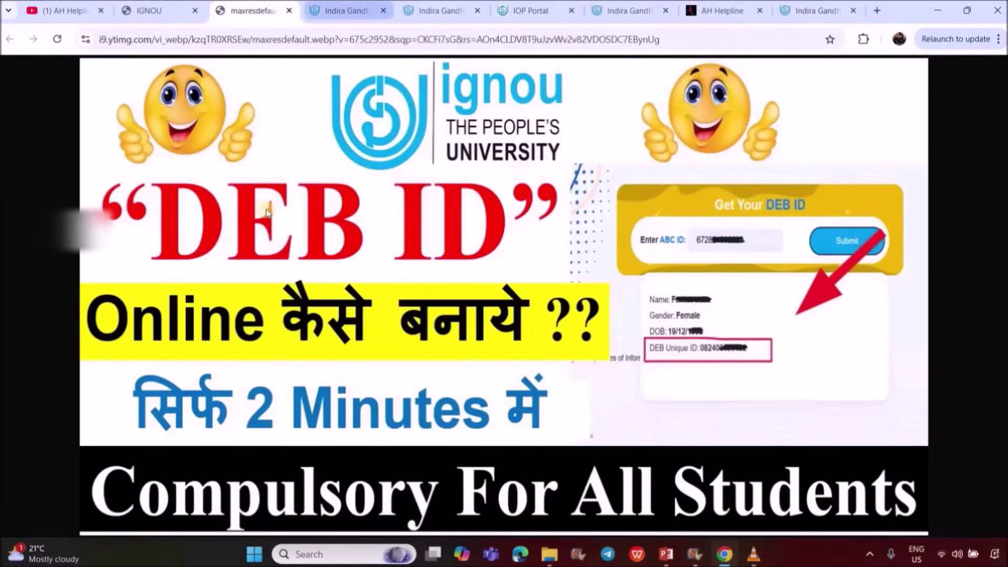
key(ctrl+Tab)
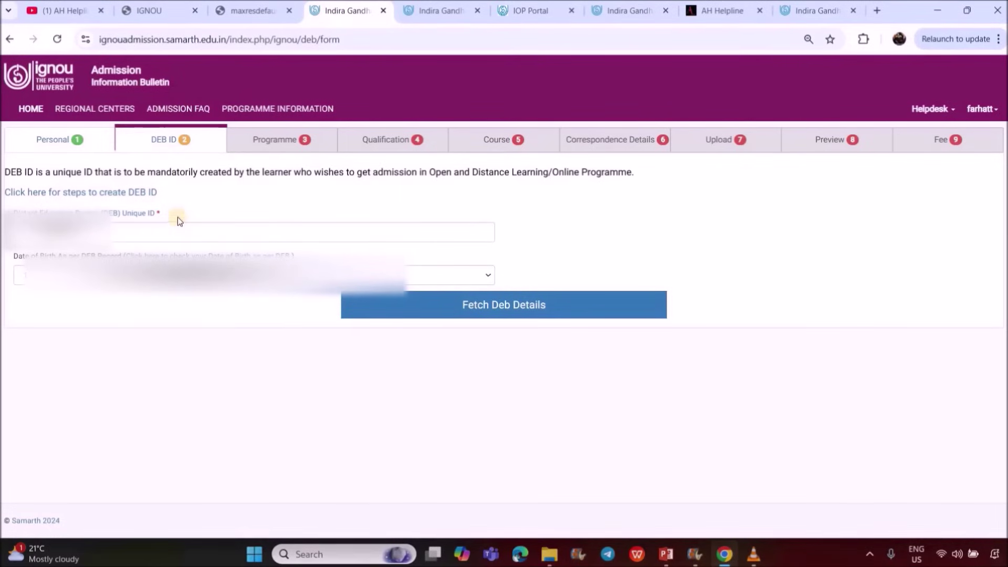
Step: Fetch the DEB details using the applicant's DEB Unique ID and date of birth, and proceed to the Programme section
click(13, 270)
click(524, 308)
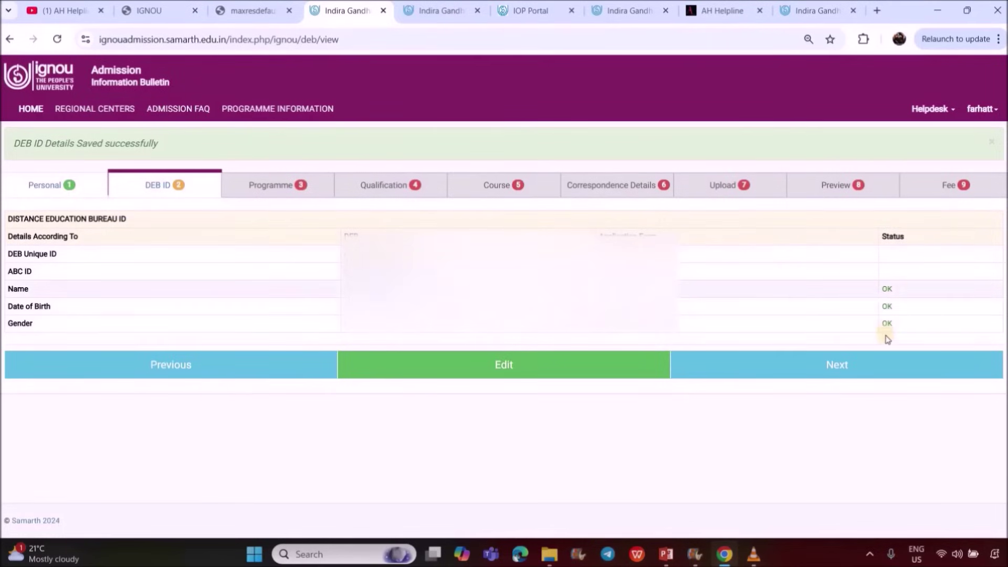
click(842, 361)
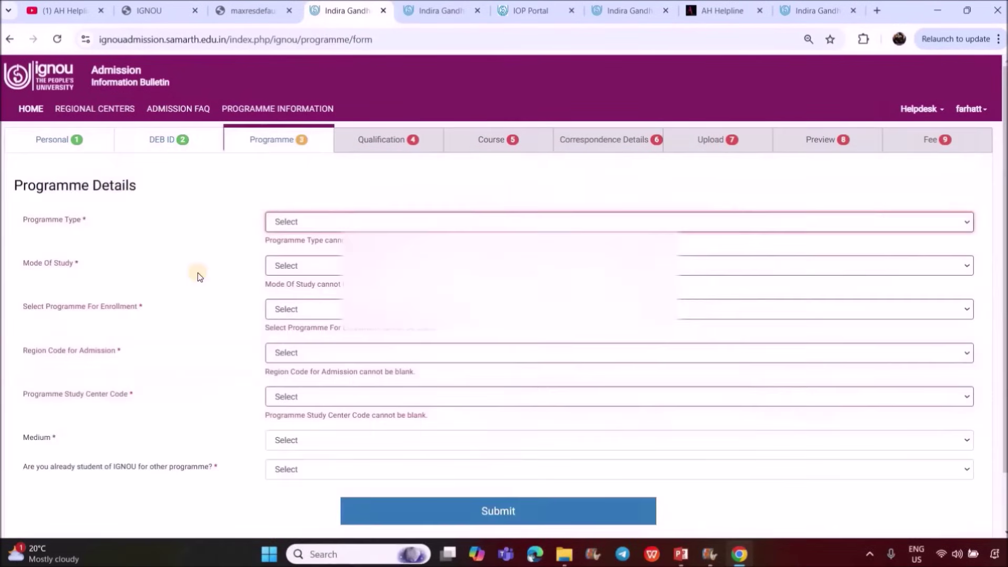
Step: Set the Programme Type to MASTER and the Mode Of Study to ODL in Programme Details
click(293, 223)
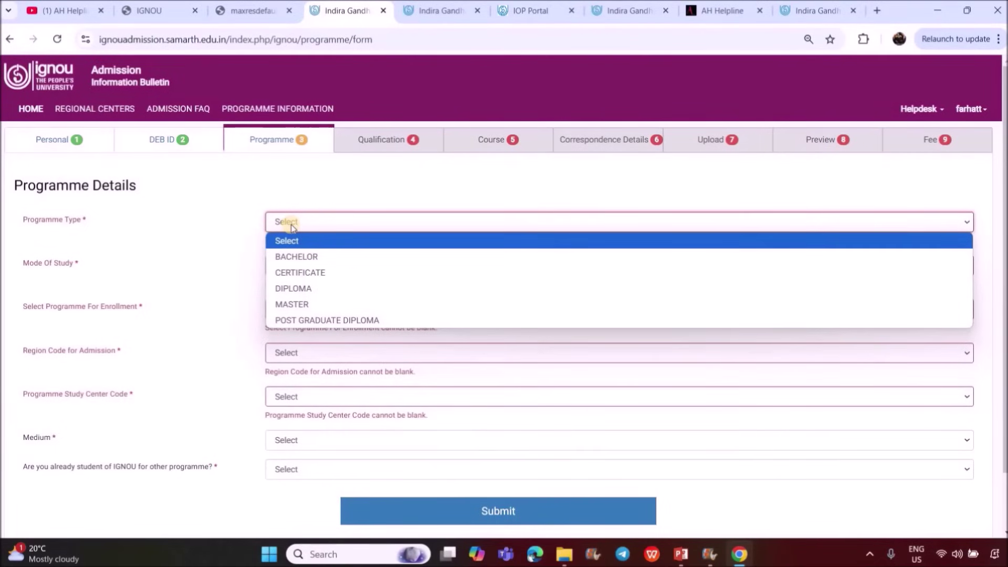
click(297, 306)
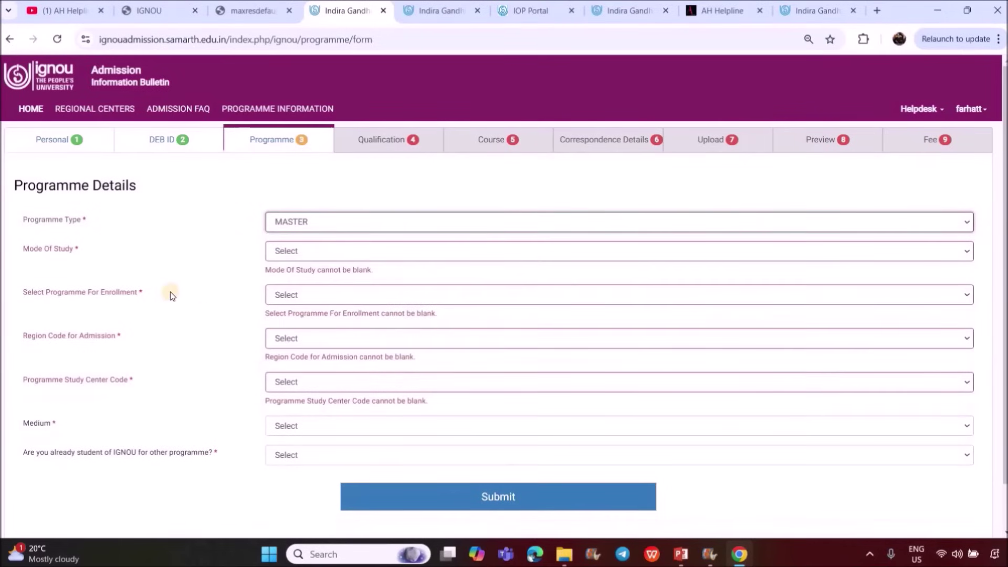
click(291, 251)
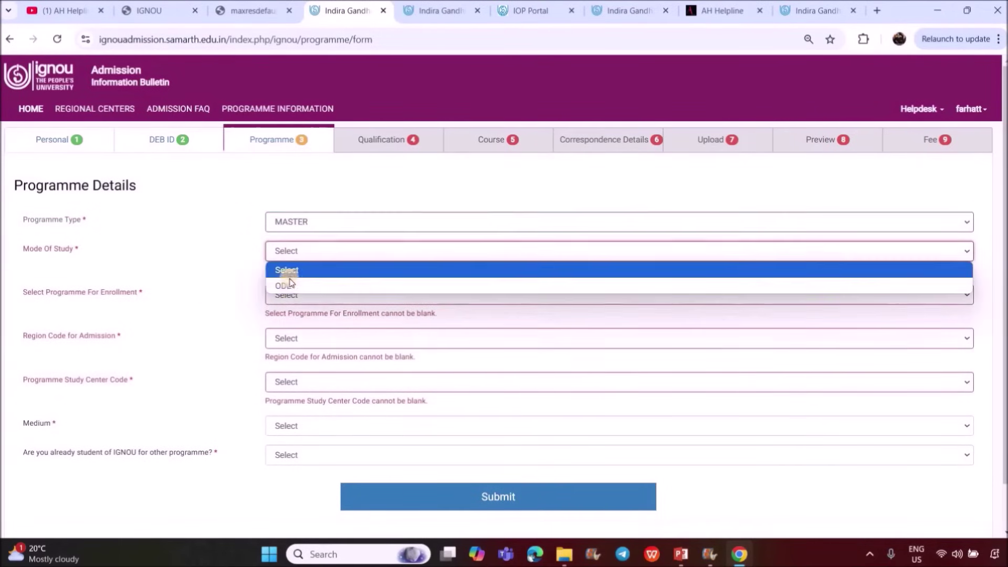
click(289, 287)
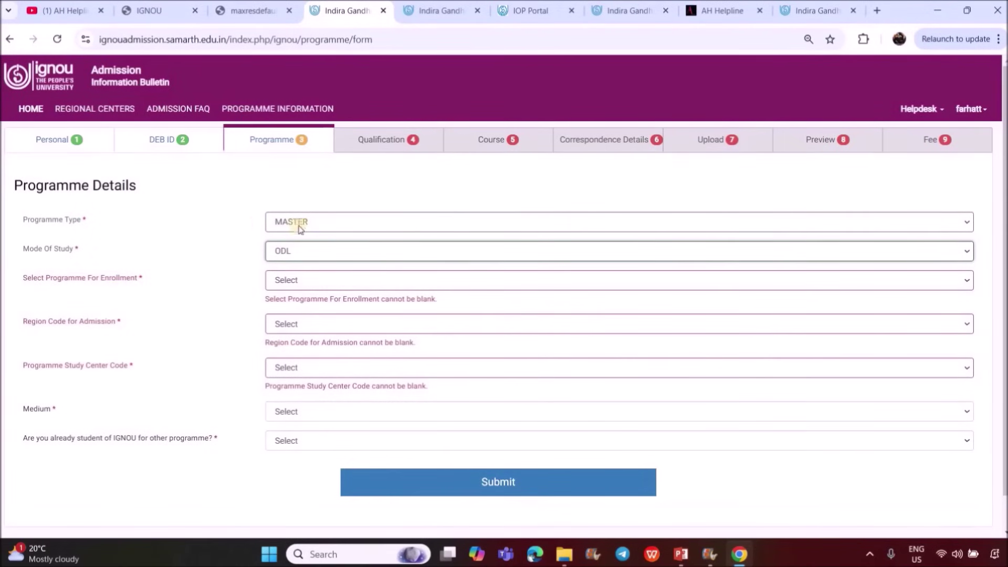
Step: Review the master's programme options and choose MAPY: MASTER OF ARTS (PHILOSOPHY) as the programme for enrollment
click(310, 279)
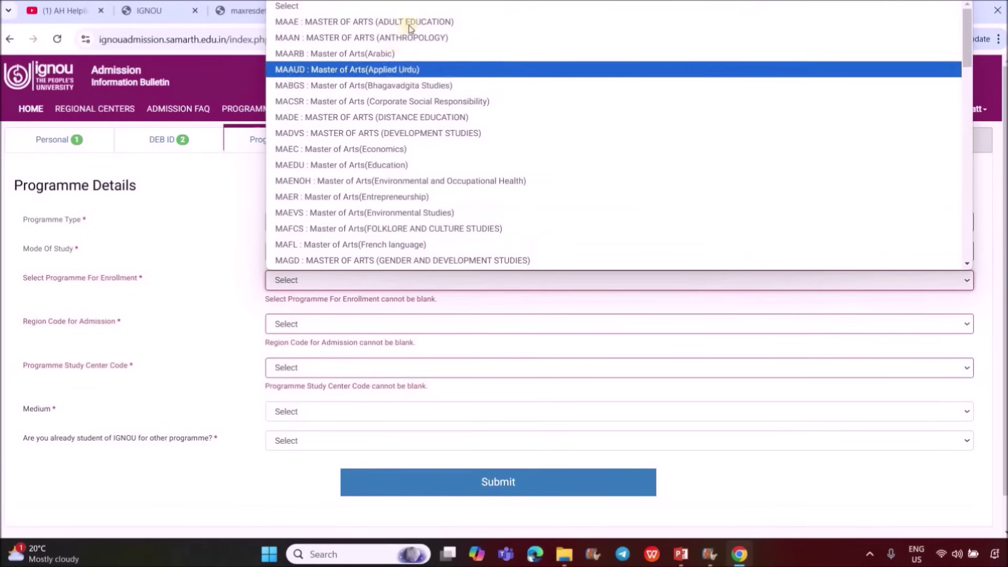
scroll(422, 79, down, 20)
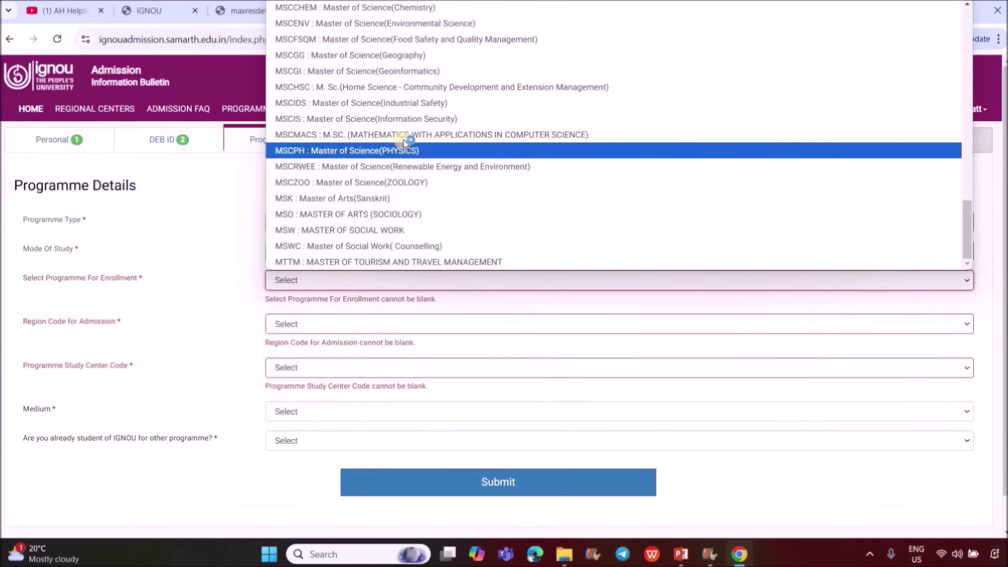
scroll(404, 147, up, 15)
scroll(404, 147, up, 3)
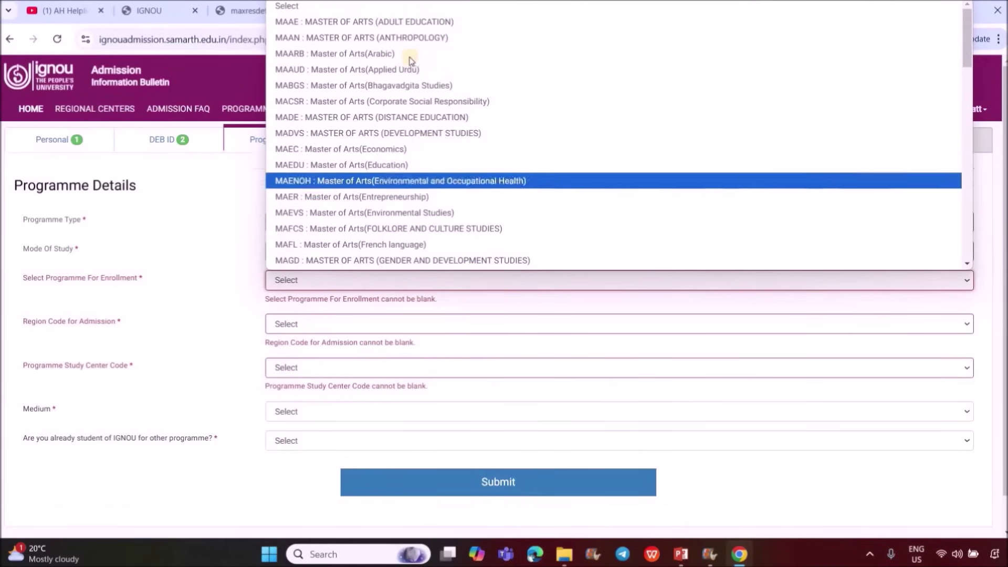
scroll(367, 200, down, 3)
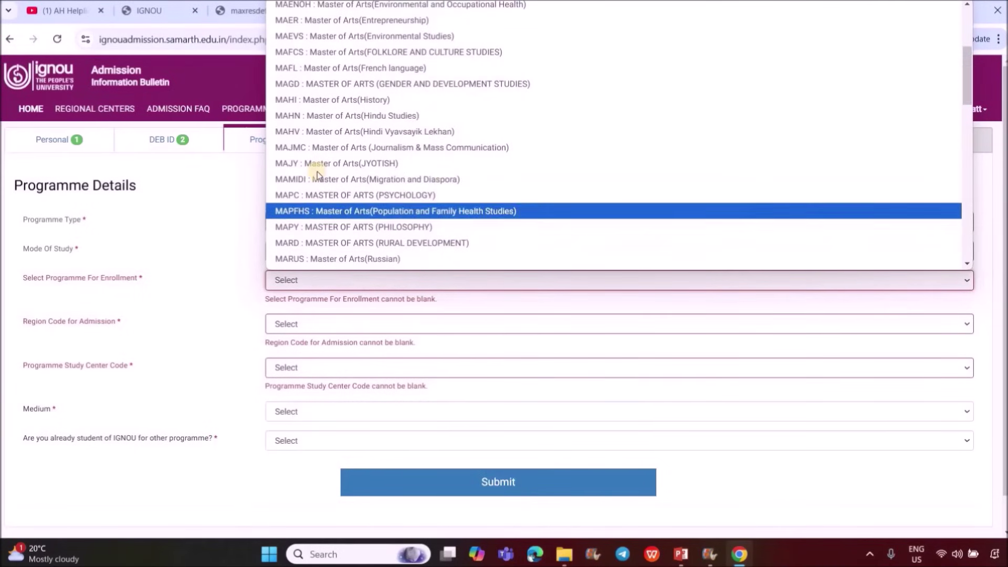
click(329, 227)
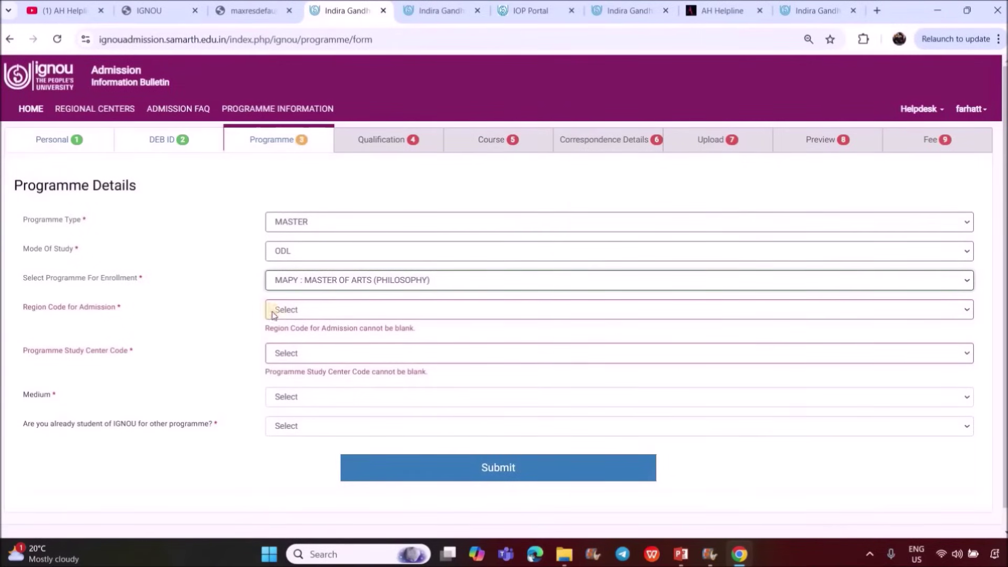
Step: Set the region code to 28: KOLKATA and the study center to 28160: Prabhu Jagatbandhu College, checking the Medium options for Philosophy
click(291, 310)
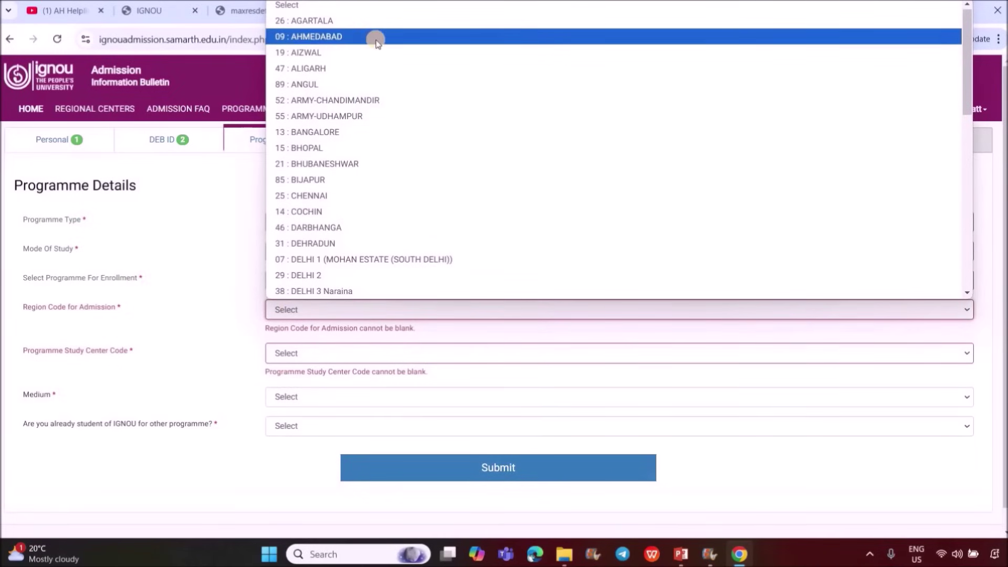
scroll(378, 47, down, 7)
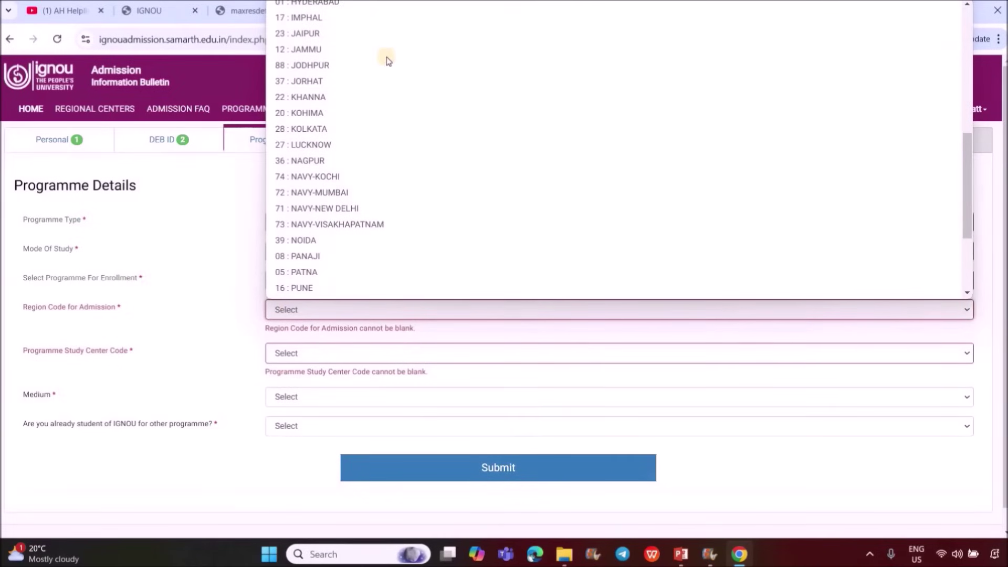
click(321, 129)
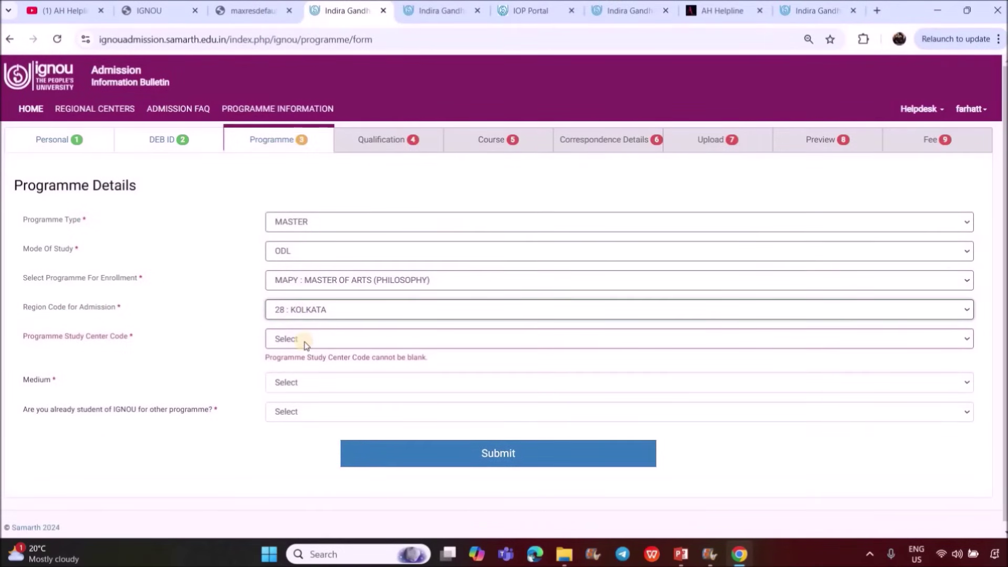
click(304, 341)
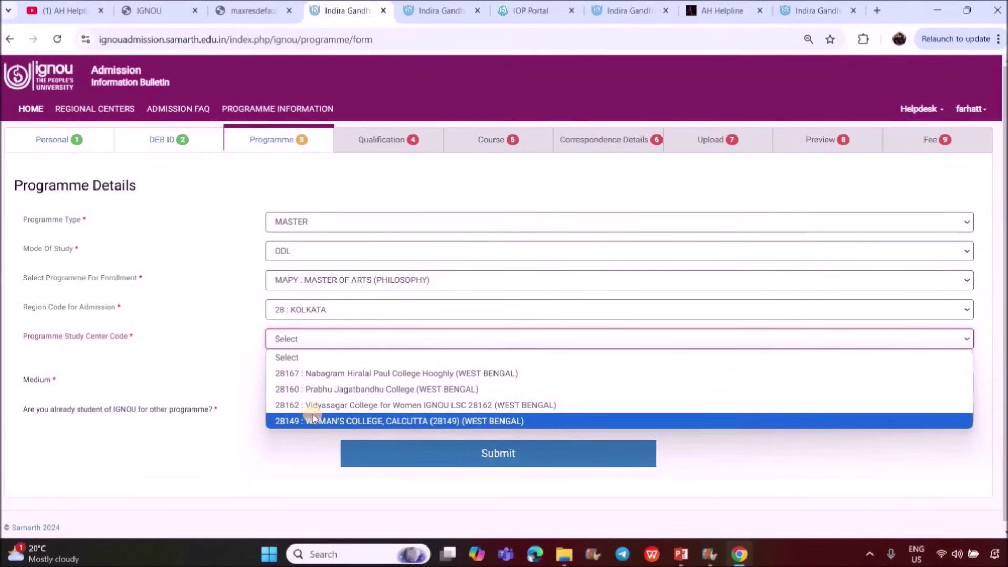
click(338, 389)
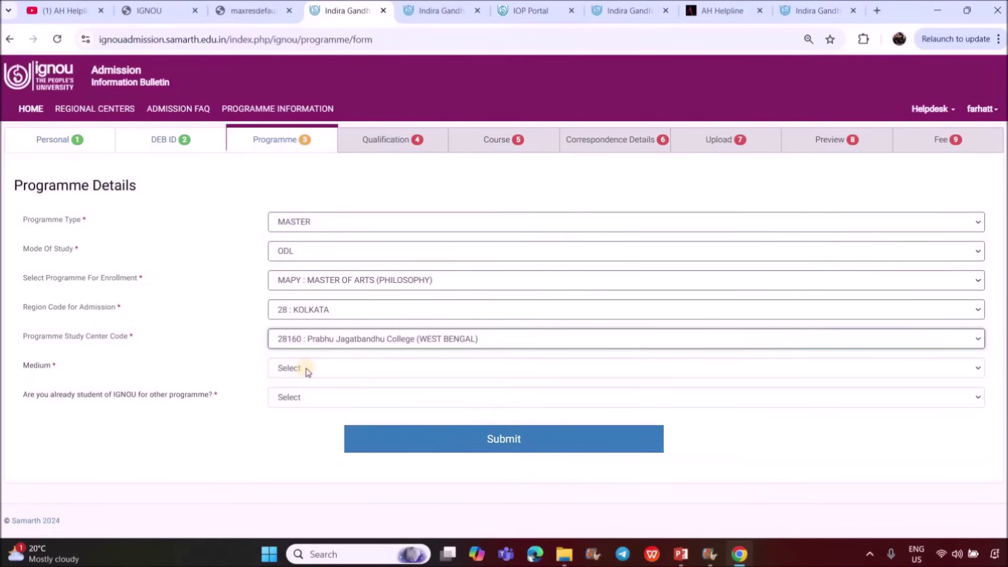
click(308, 369)
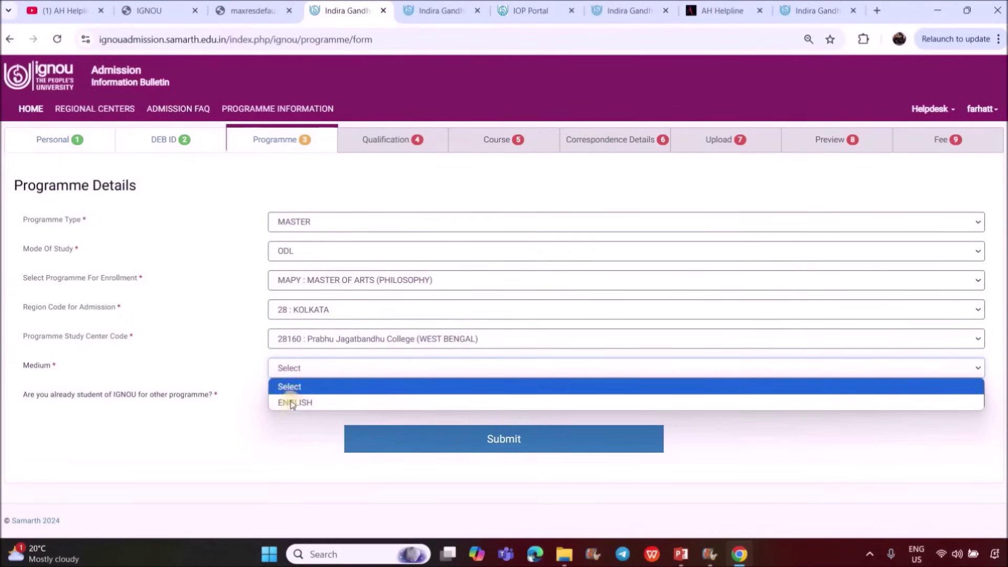
Step: Change the programme for enrollment to MAHI: Master of Arts(History) and set its region code to 28: KOLKATA
click(359, 283)
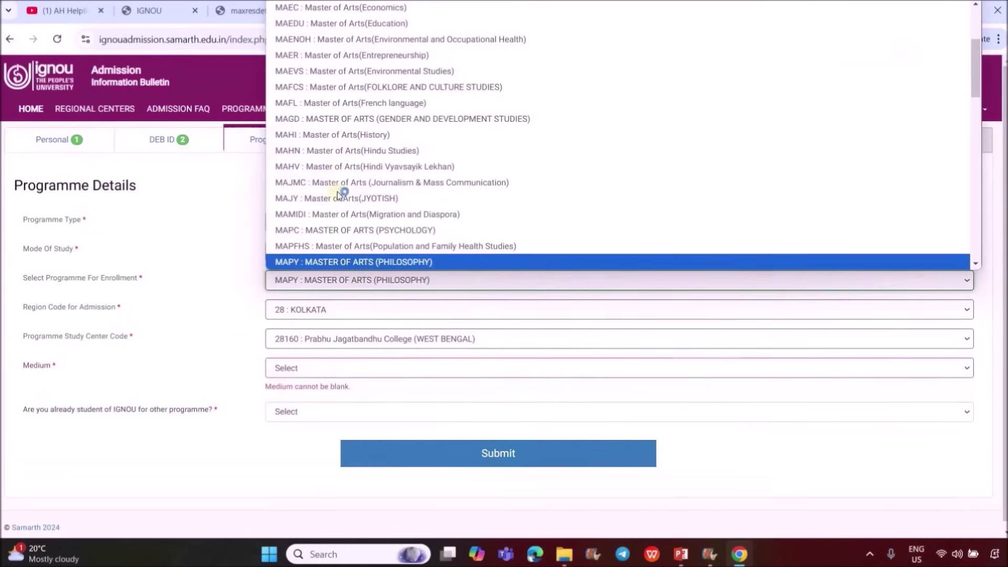
click(313, 135)
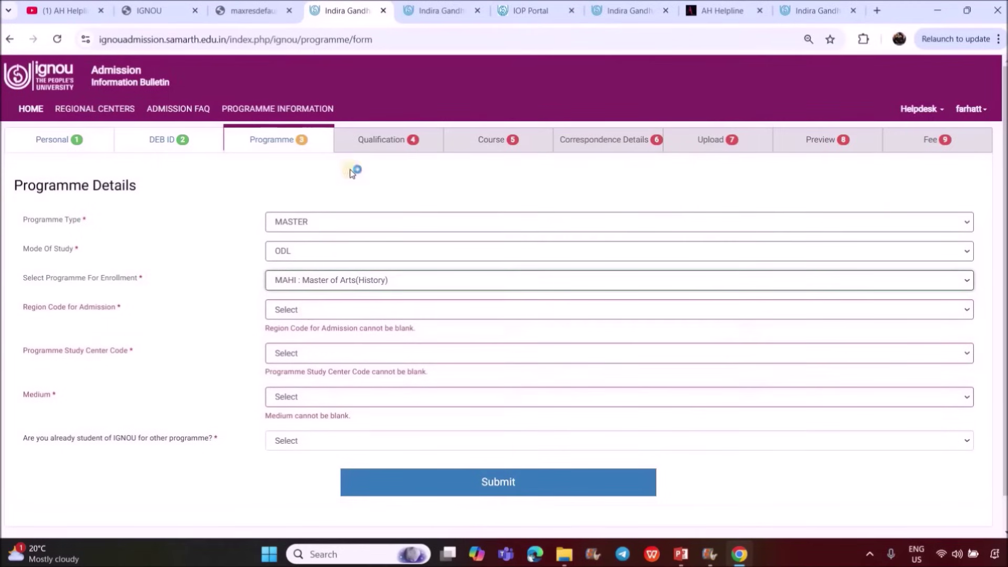
click(310, 310)
scroll(366, 124, down, 5)
scroll(336, 158, down, 4)
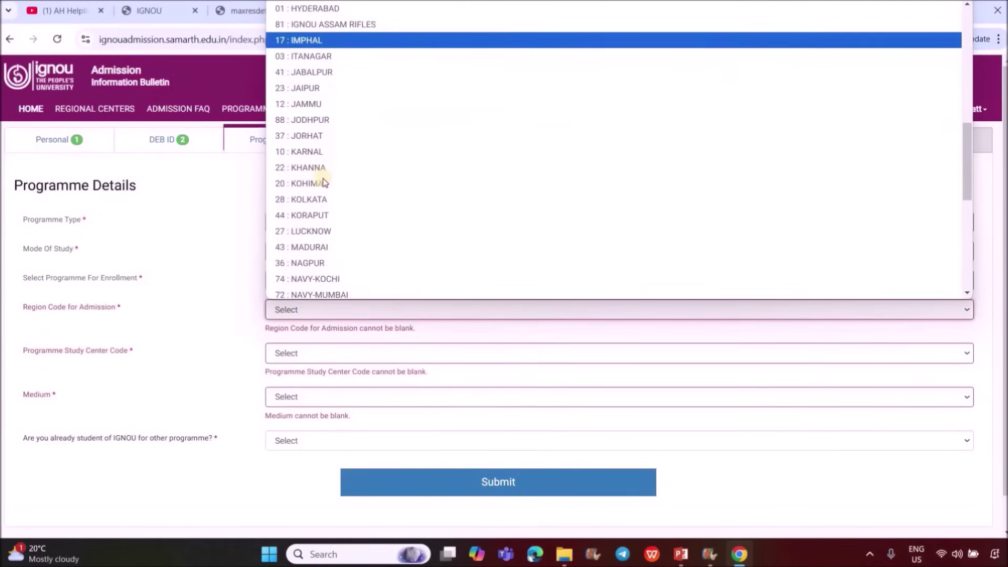
click(324, 196)
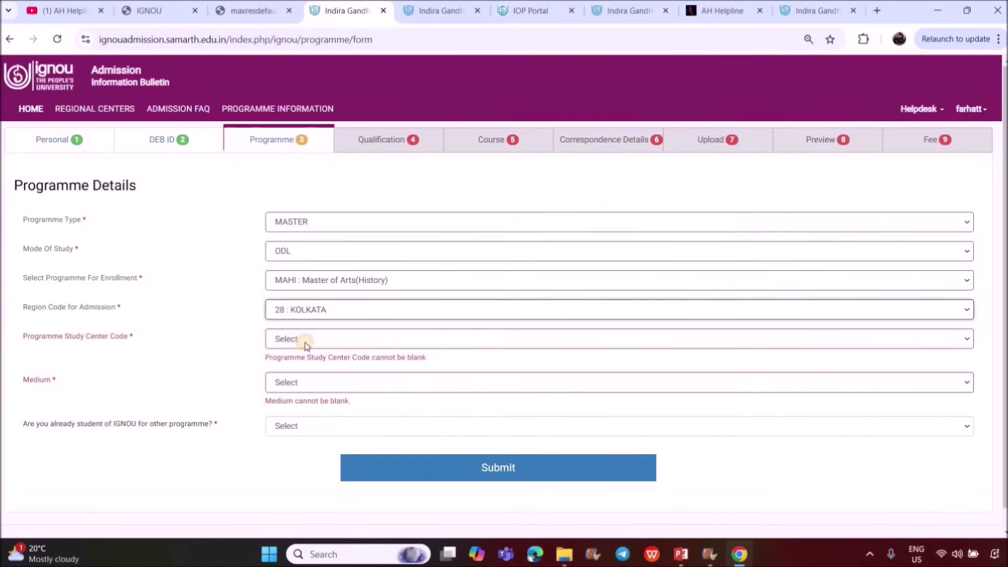
Step: Set the programme study center code to 2810: MAULANA AZAD COLLEGE and the Medium to ENGLISH
click(304, 339)
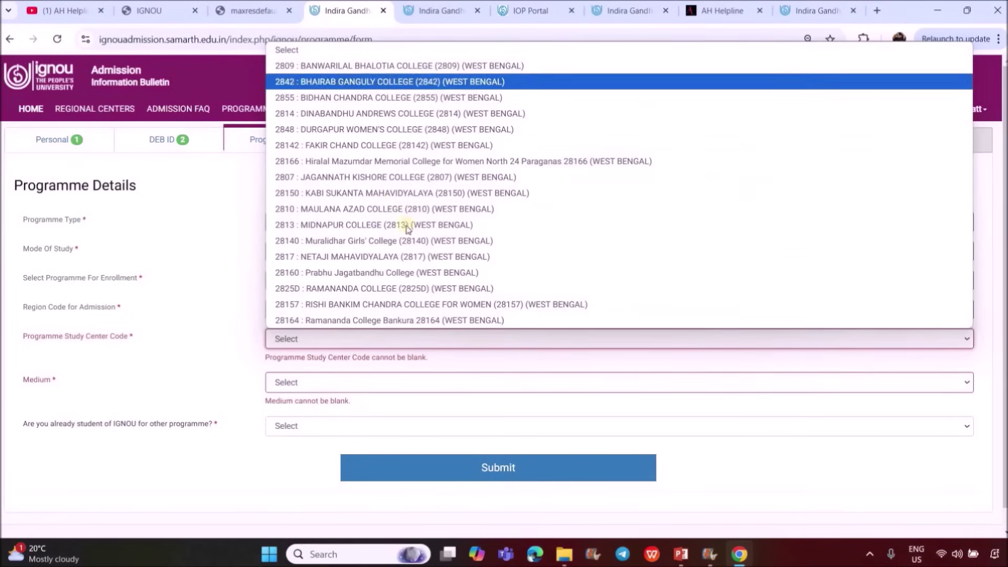
click(338, 209)
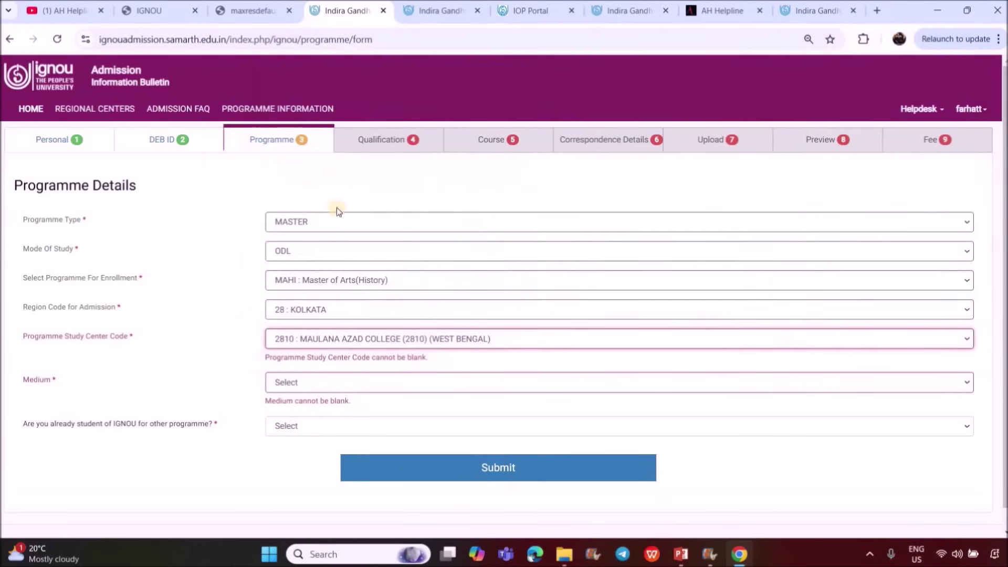
click(323, 372)
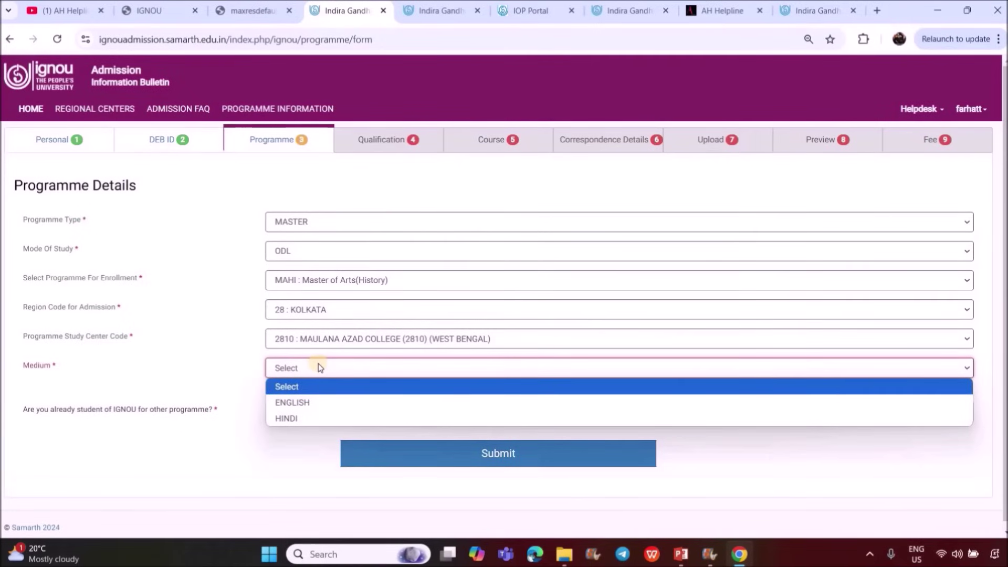
click(307, 402)
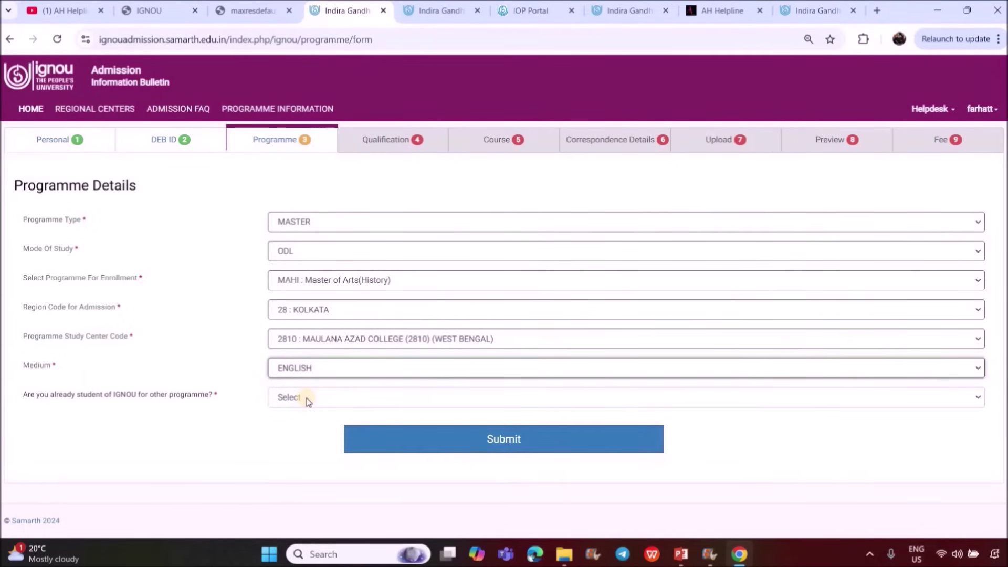
click(301, 367)
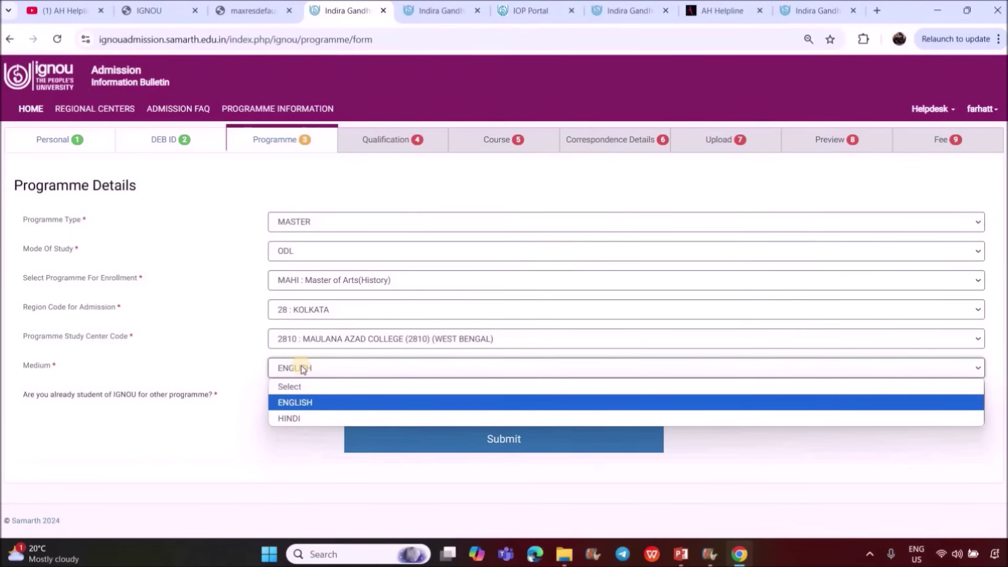
click(303, 369)
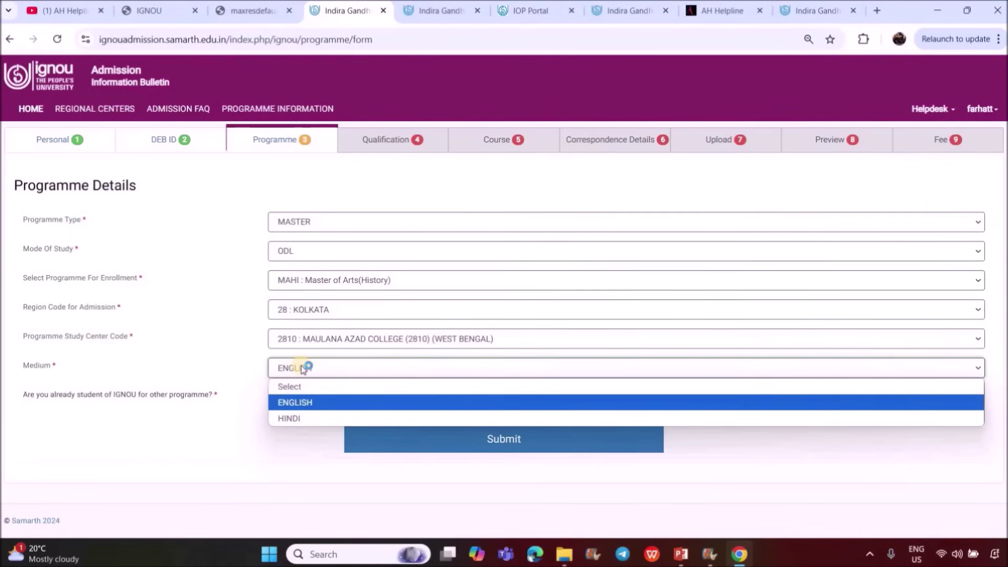
click(315, 402)
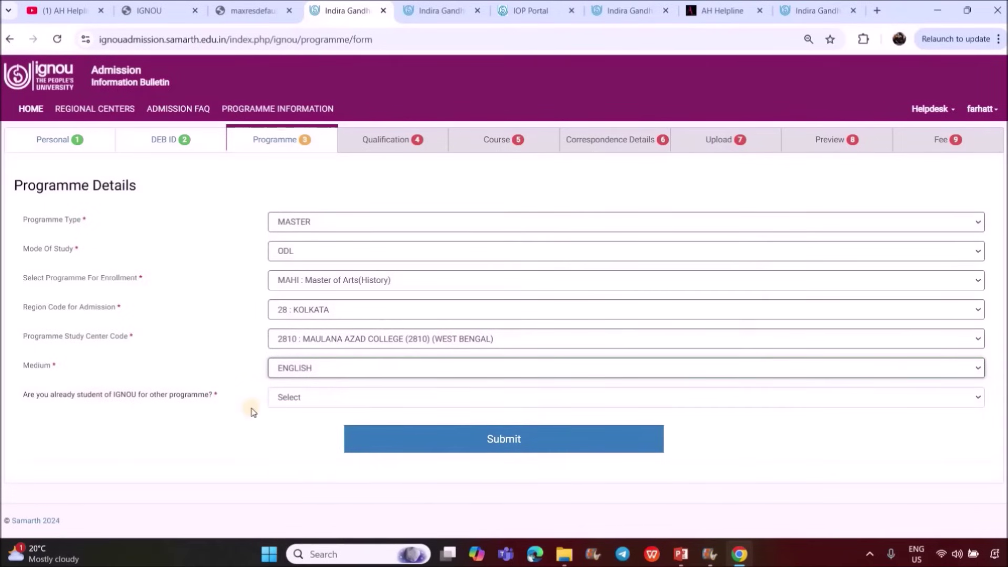
Step: Answer Yes to already being an IGNOU student for another programme, and review the Other Programme options without choosing one
click(324, 399)
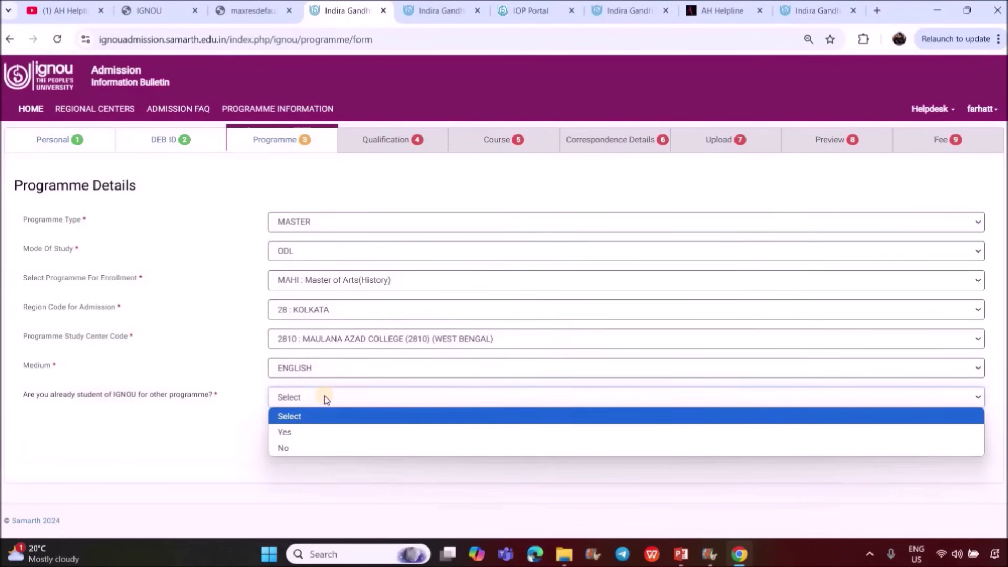
click(304, 432)
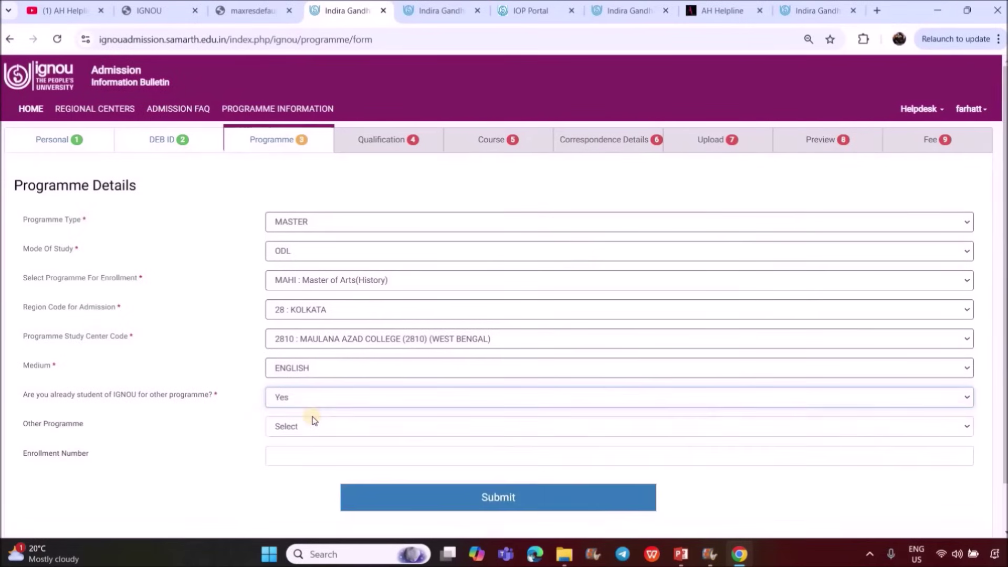
click(289, 428)
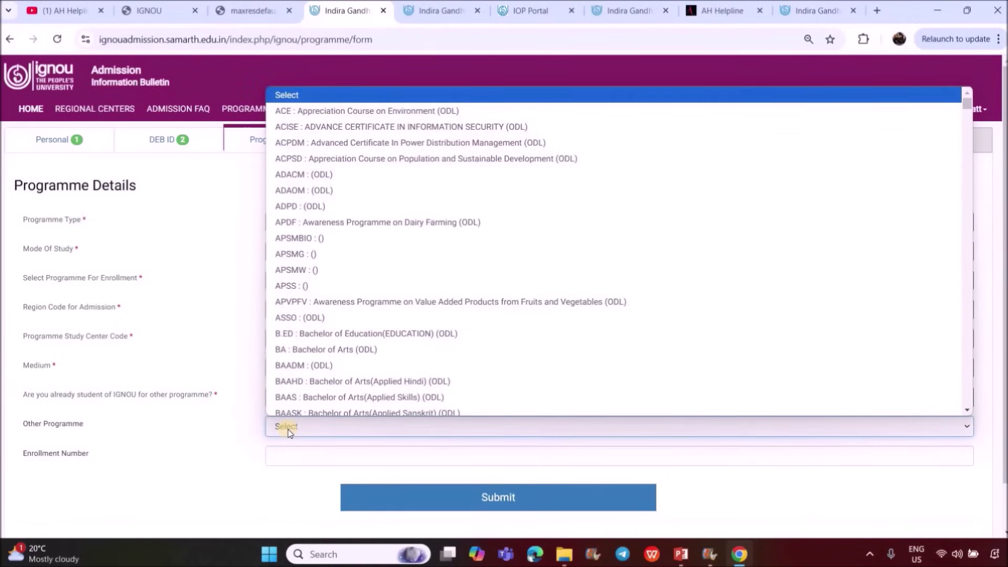
scroll(313, 414, down, 7)
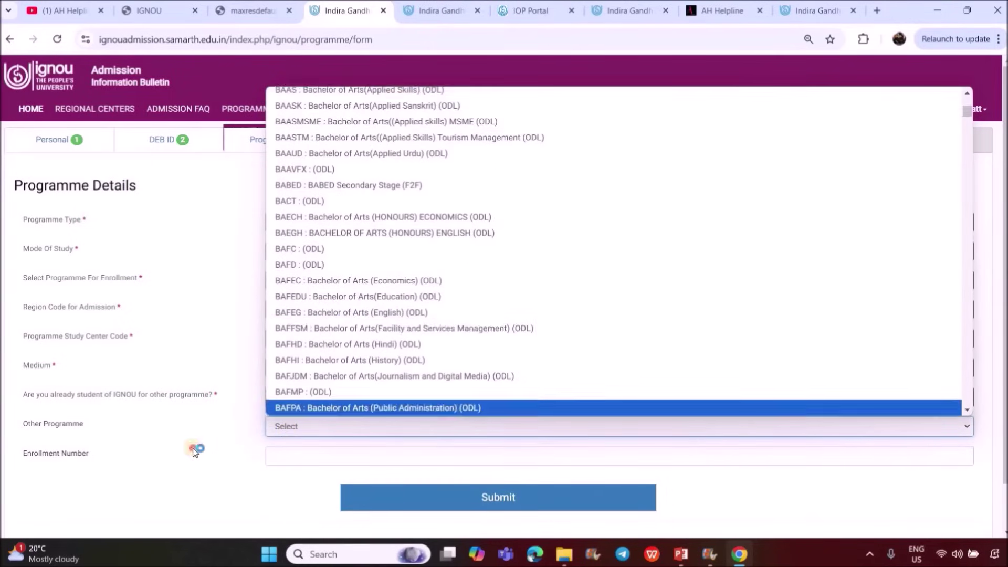
click(193, 448)
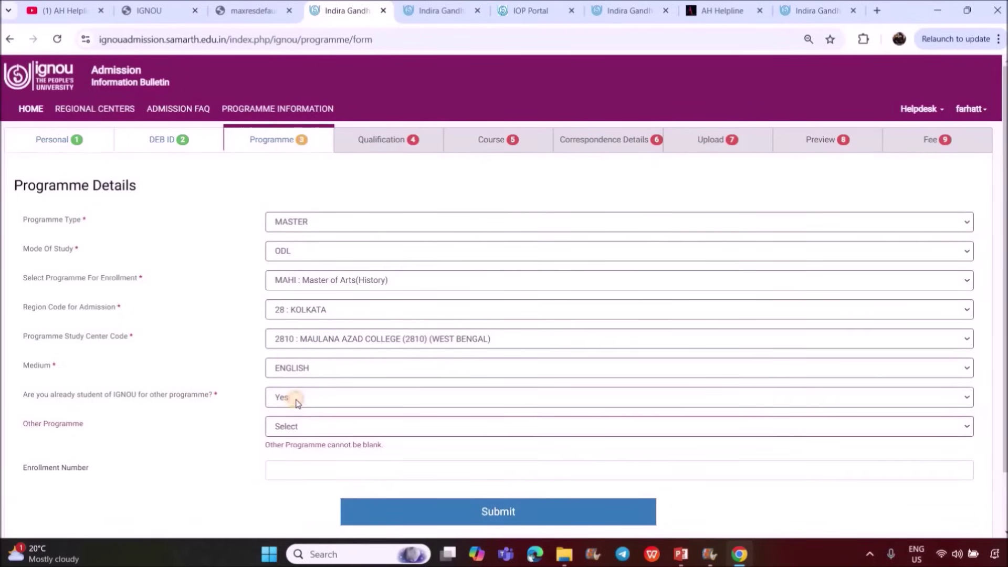
Step: Change the answer about already being an IGNOU student for another programme to No and submit the programme details
click(286, 398)
click(288, 449)
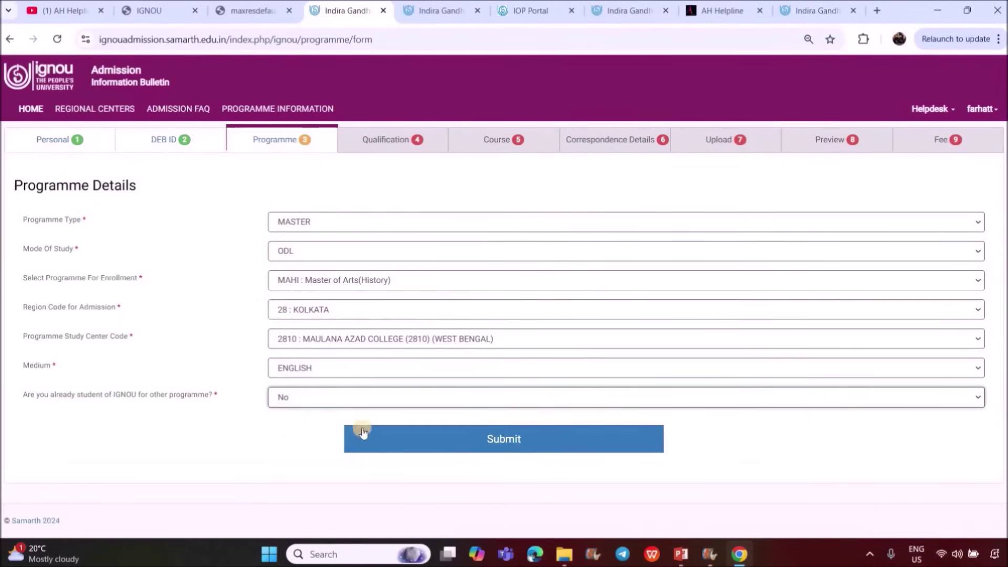
click(511, 441)
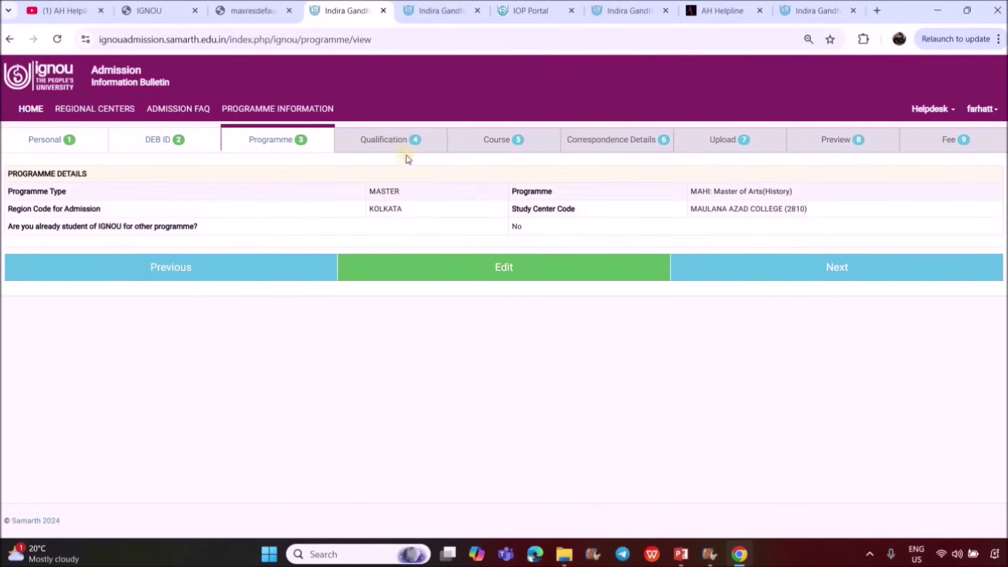
Step: Reopen the submitted programme details for editing, check the Programme Study Center Code, and resubmit the form
click(501, 268)
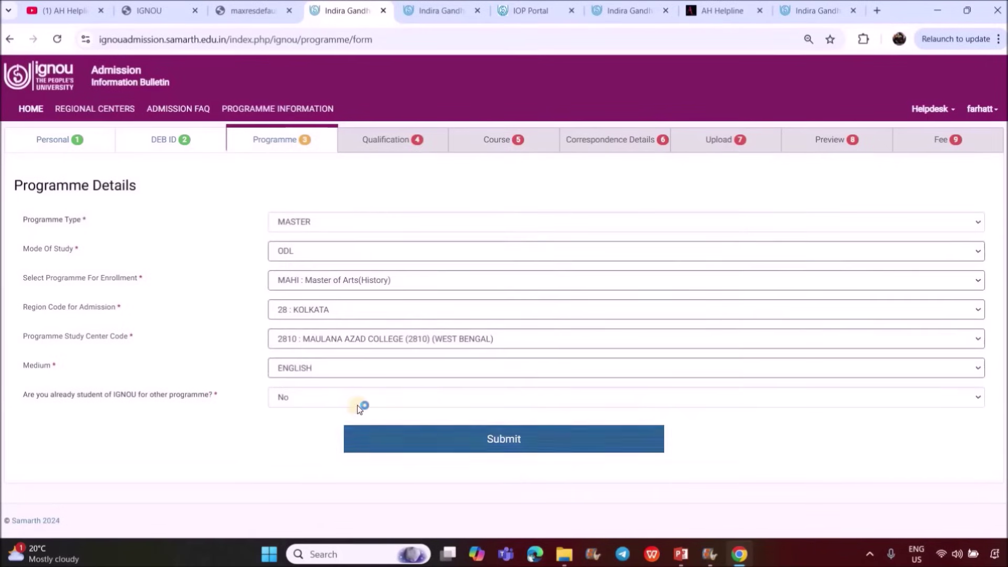
click(342, 338)
click(342, 338)
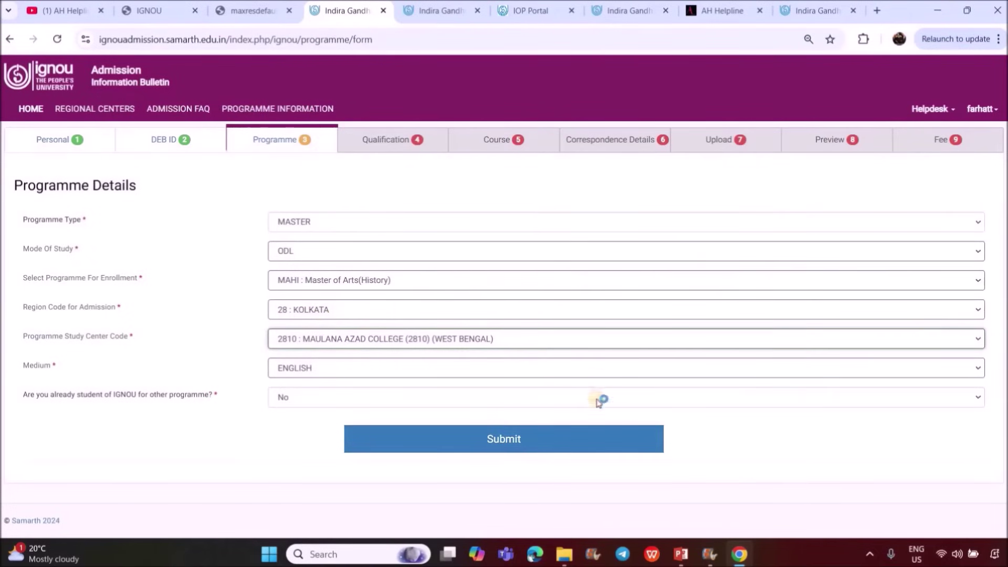
click(522, 441)
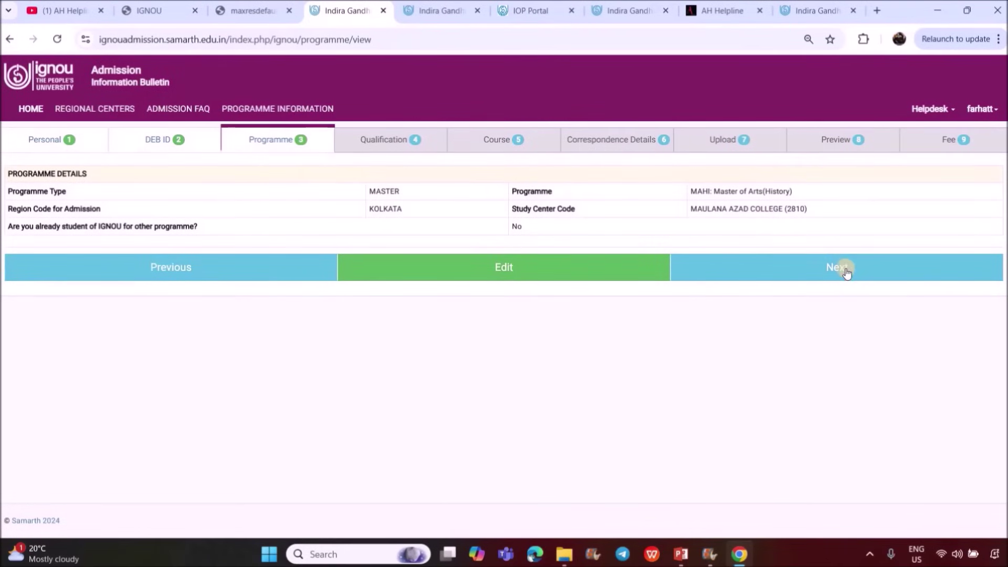
Step: Continue to the qualification section, set the Relevant Qualification to GRADUATION OR EQUIVALENT, and mark only ENGLISH as the main subject
click(845, 269)
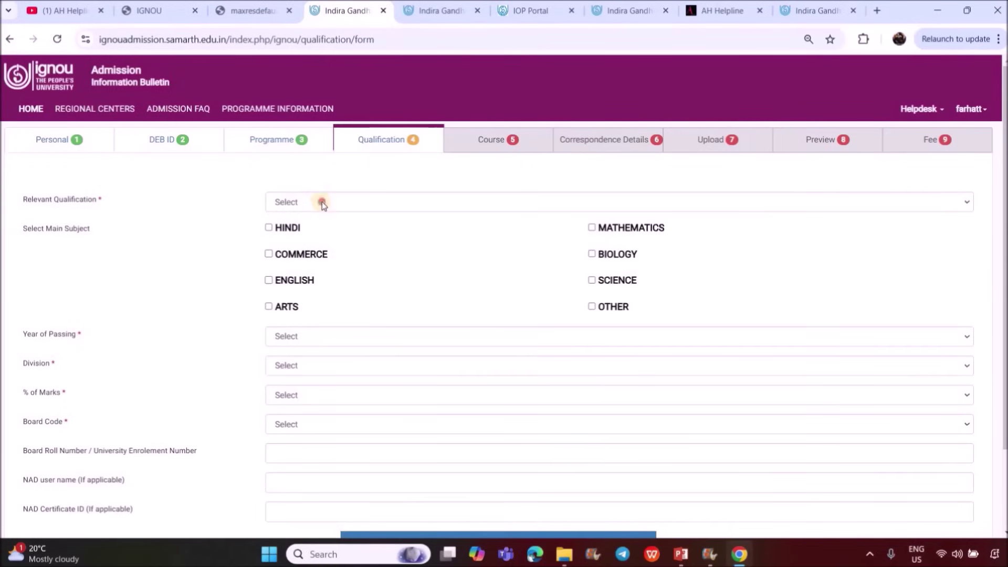
click(322, 204)
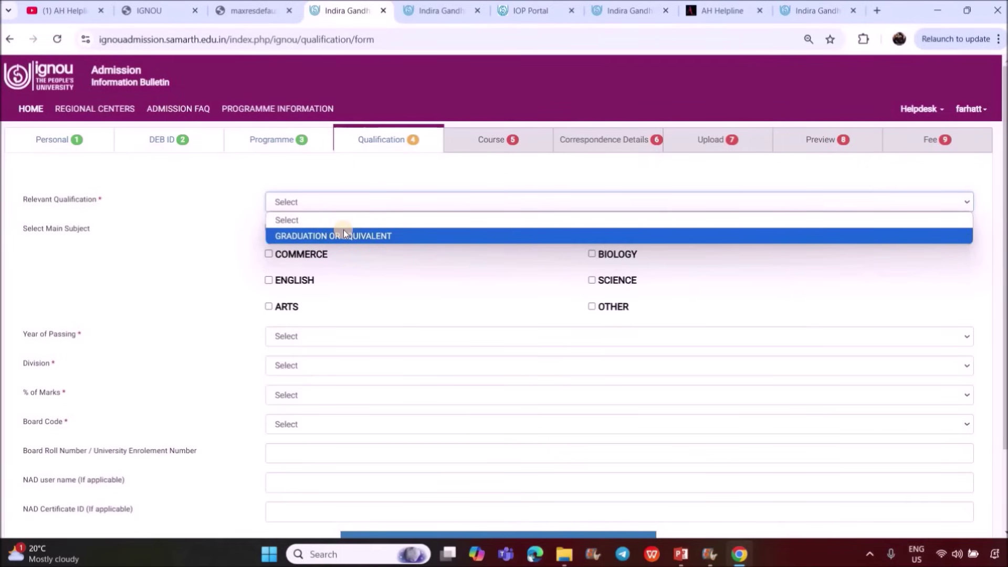
click(308, 235)
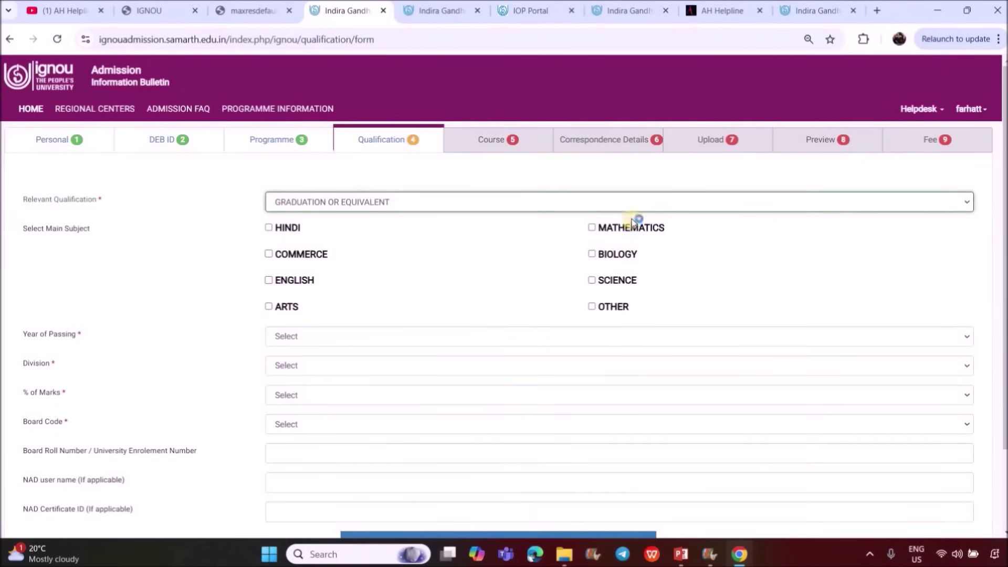
click(590, 306)
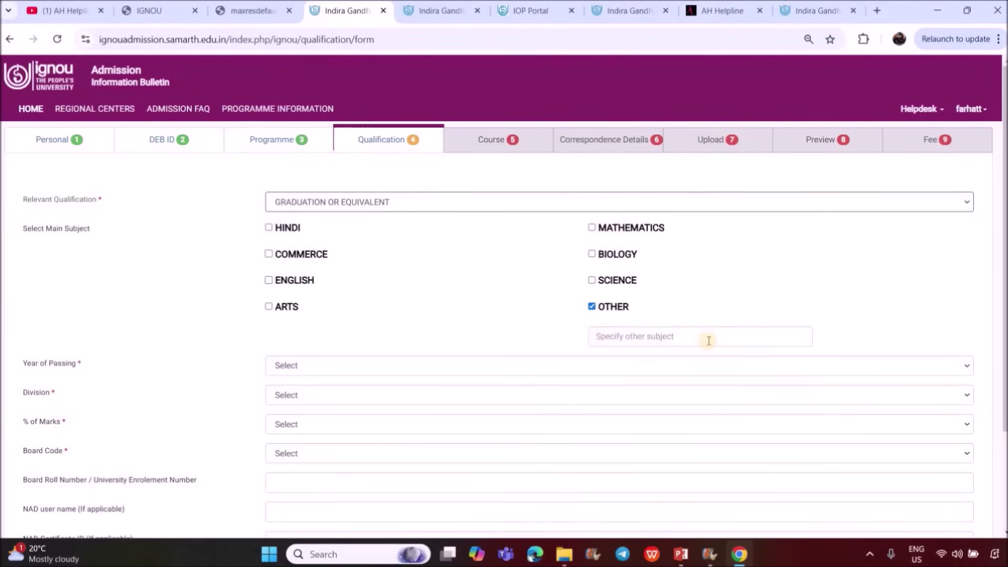
click(269, 281)
click(592, 307)
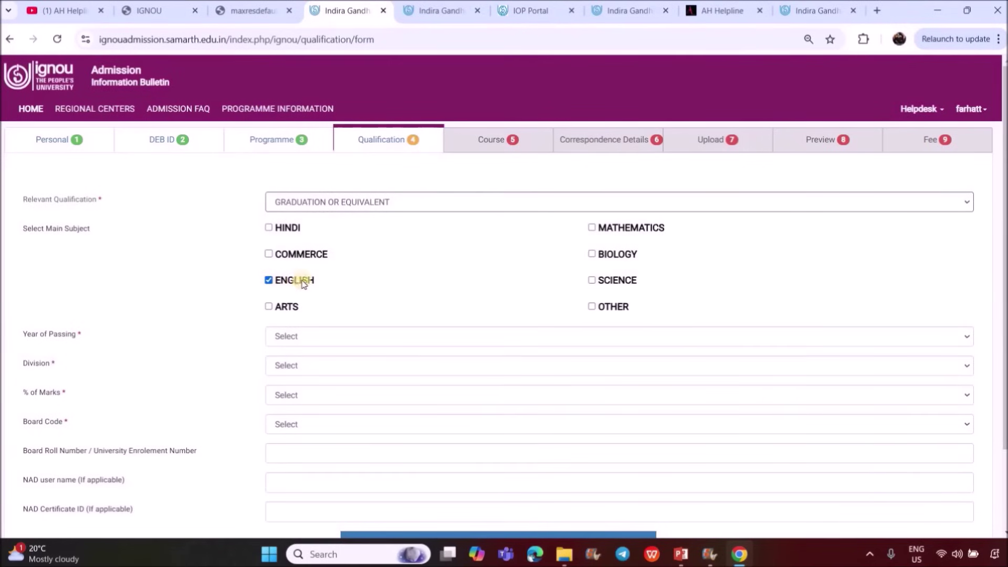
click(591, 306)
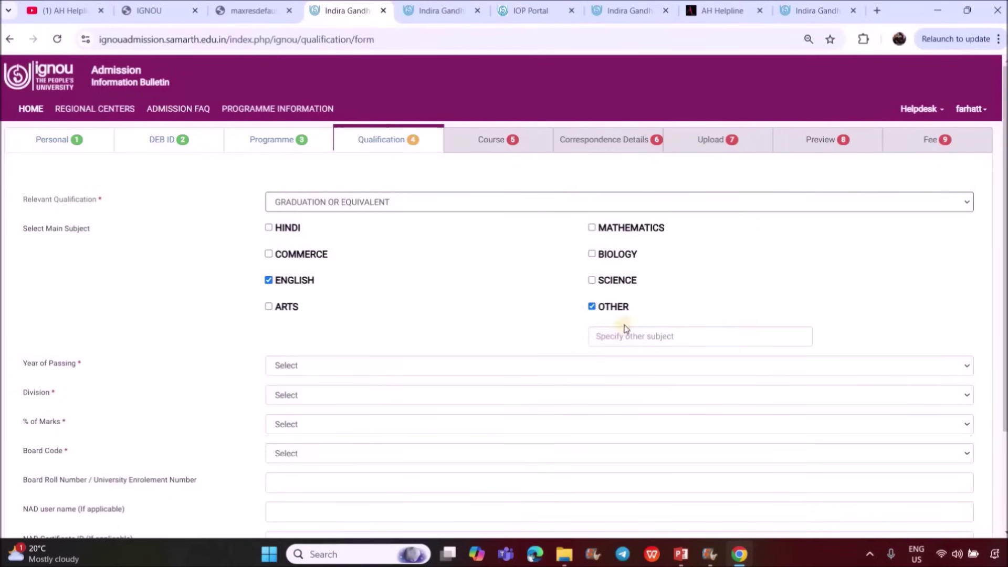
click(590, 308)
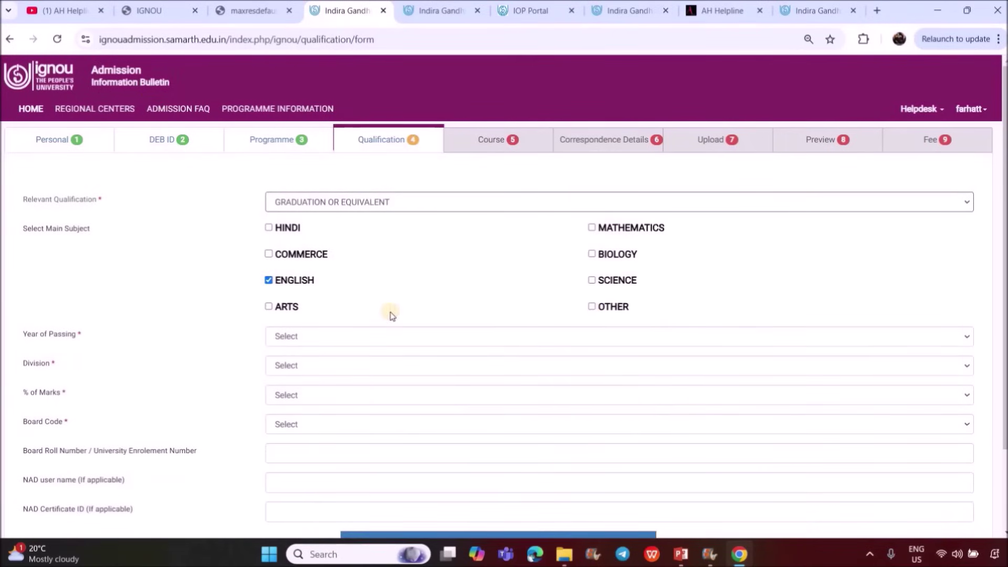
Step: Set the qualification's Year of Passing to 2015, Division to First, and % of Marks to 69
click(332, 339)
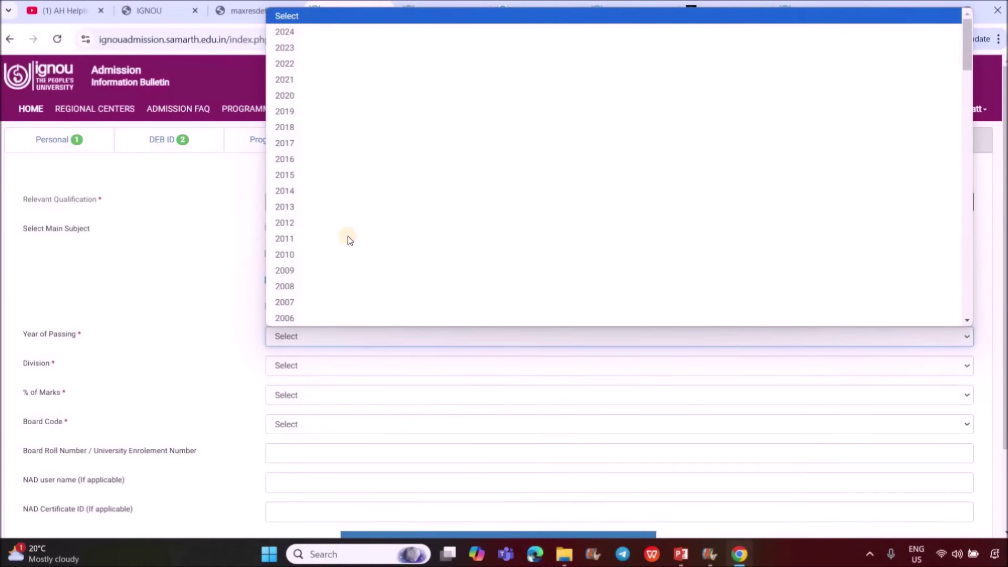
scroll(341, 273, down, 1)
key(Return)
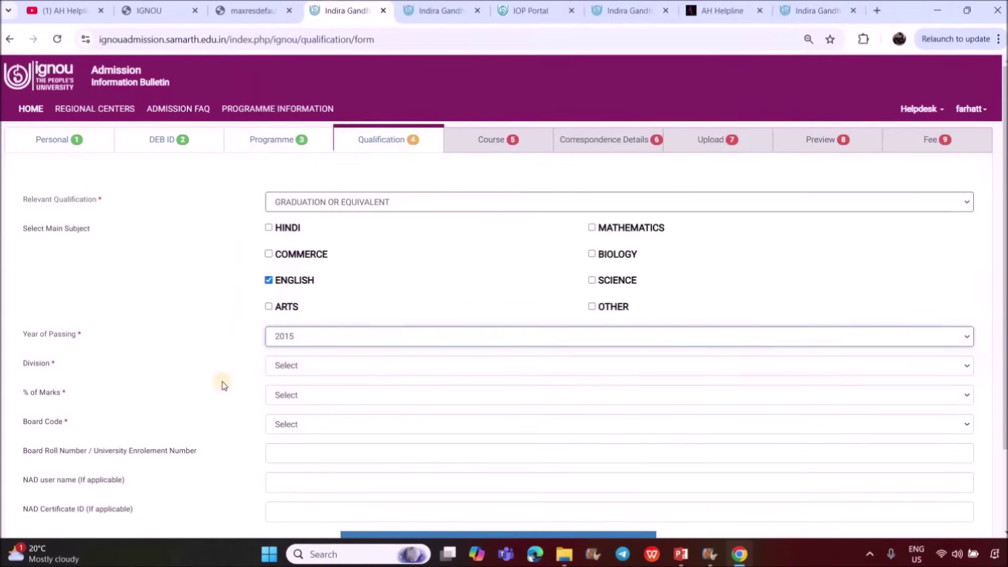
click(351, 366)
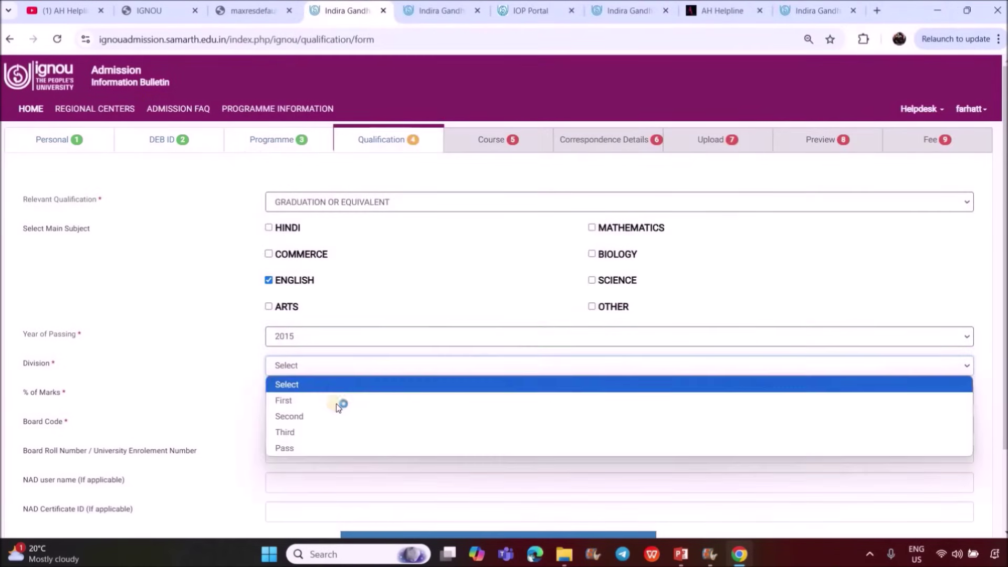
click(443, 400)
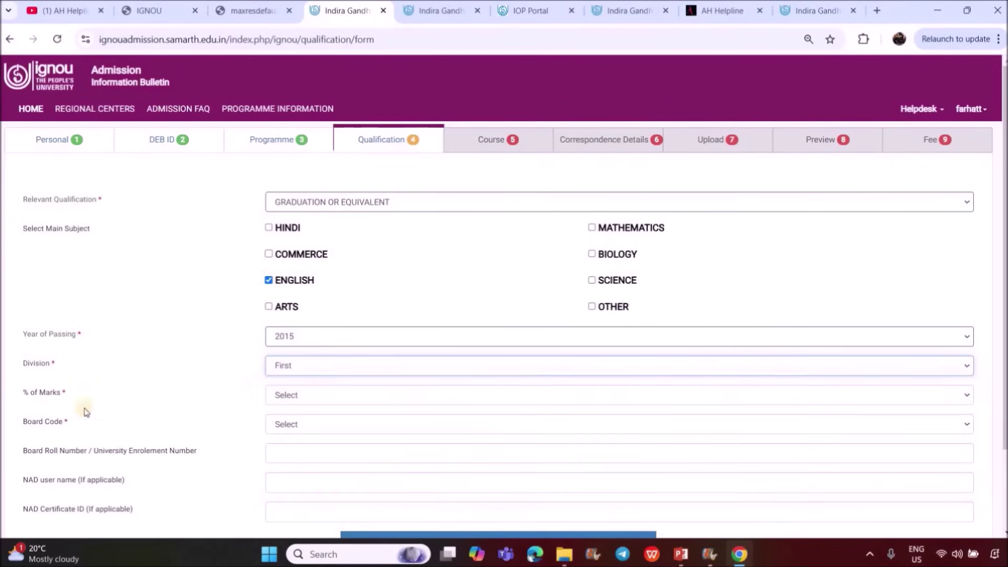
click(364, 395)
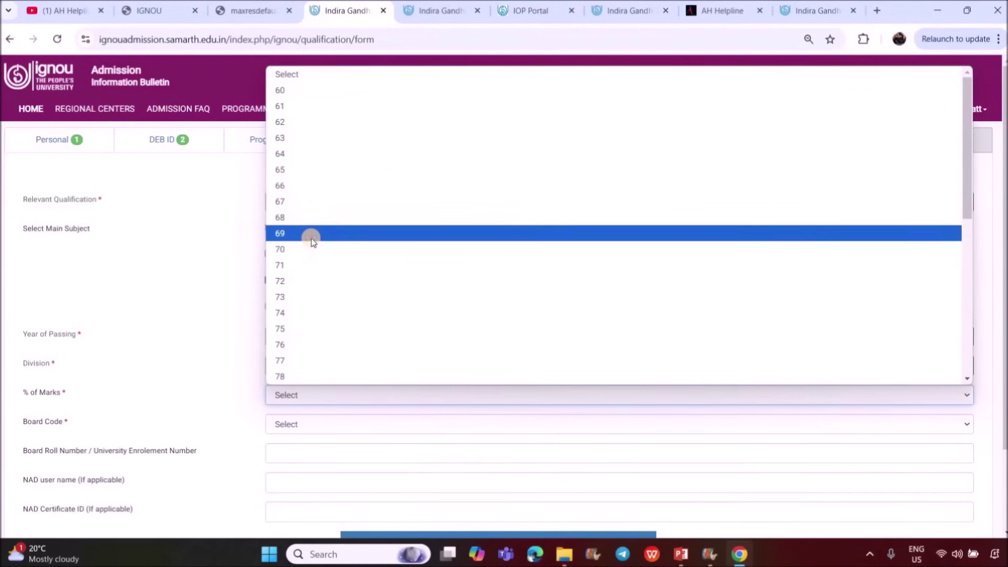
click(342, 233)
Step: Look through the available boards and set the Board Code to 9999 : XXXX : NOT LISTED IN THIS LIST
scroll(314, 383, down, 1)
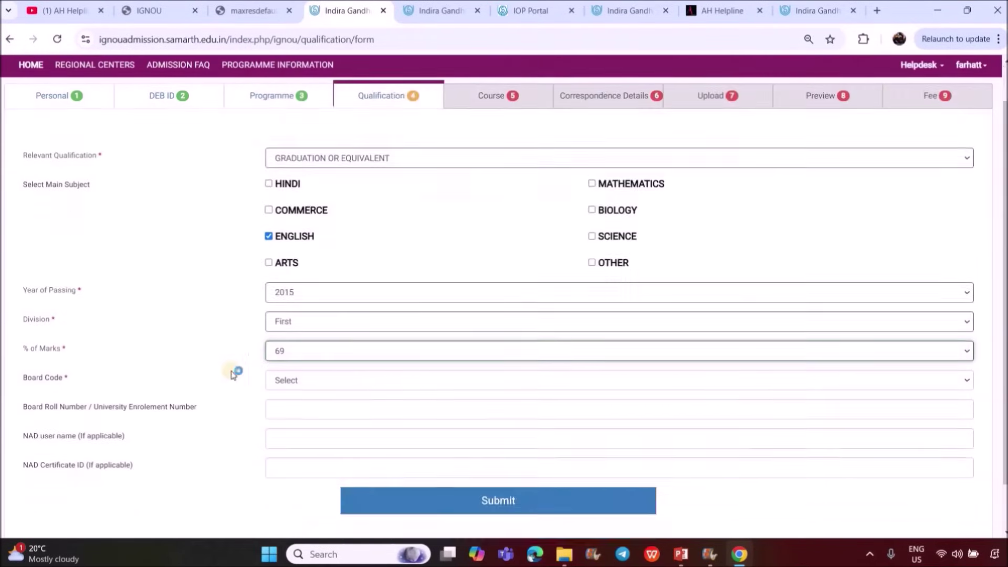
click(295, 381)
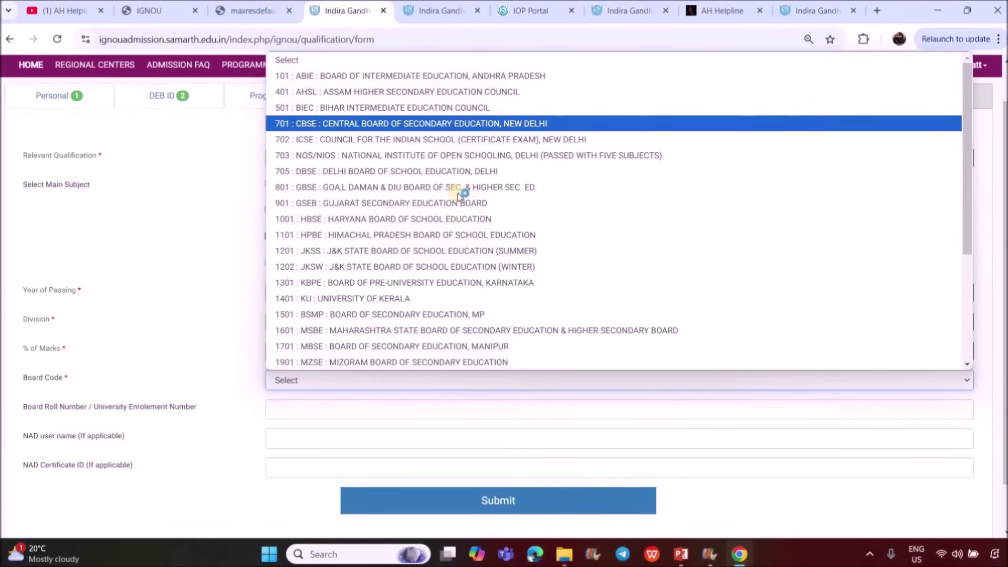
scroll(469, 209, down, 3)
scroll(471, 210, down, 3)
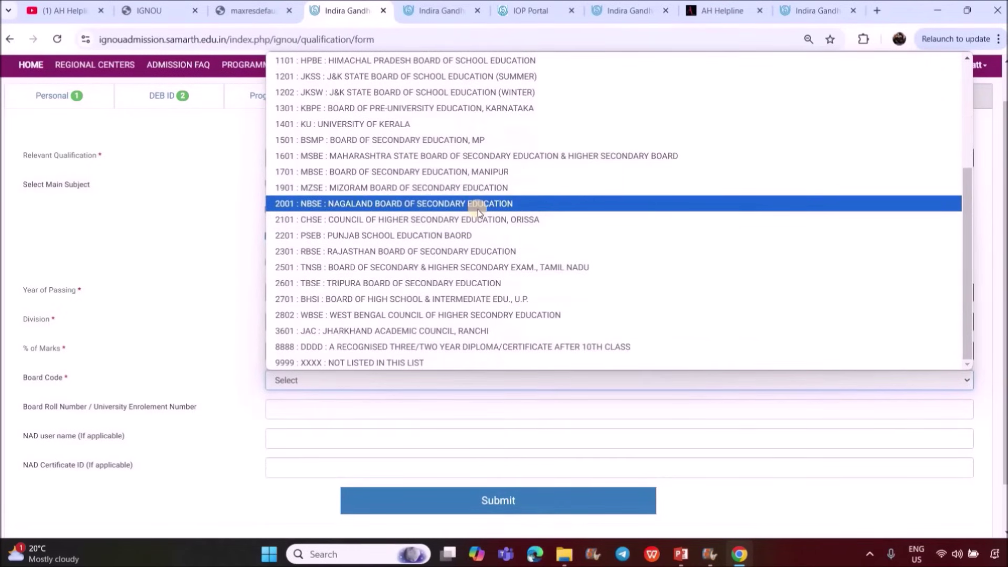
click(484, 229)
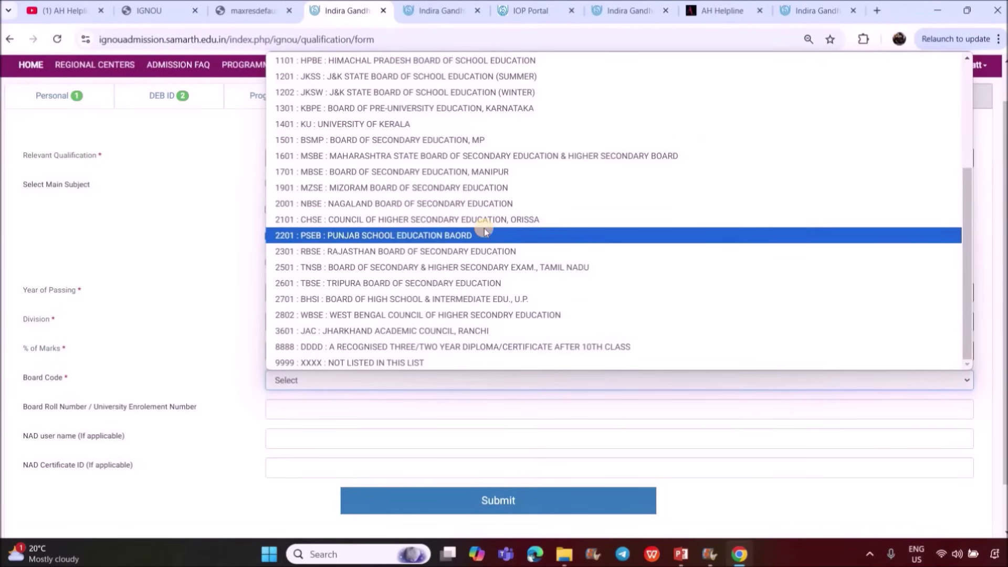
scroll(467, 63, up, 4)
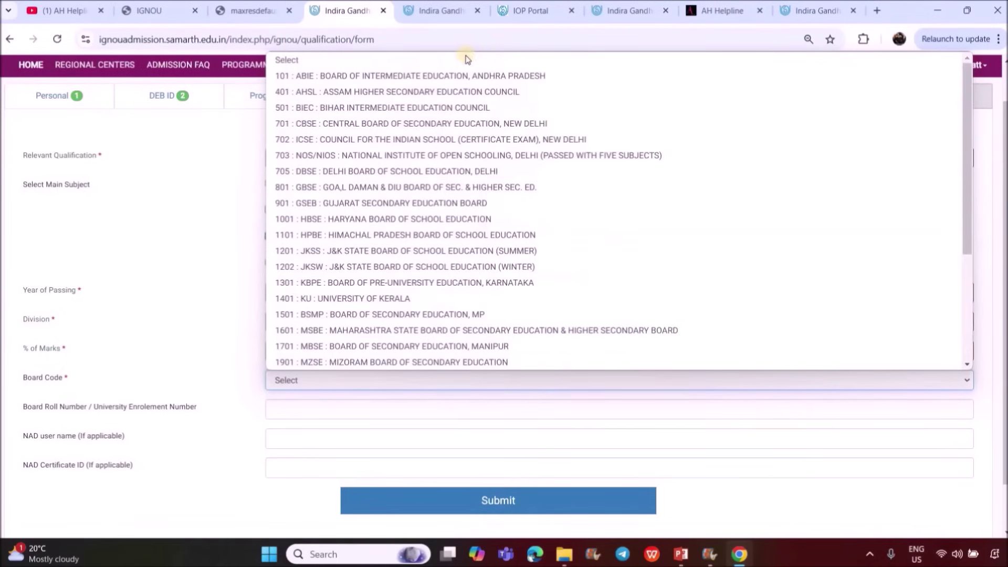
scroll(475, 187, down, 4)
click(376, 364)
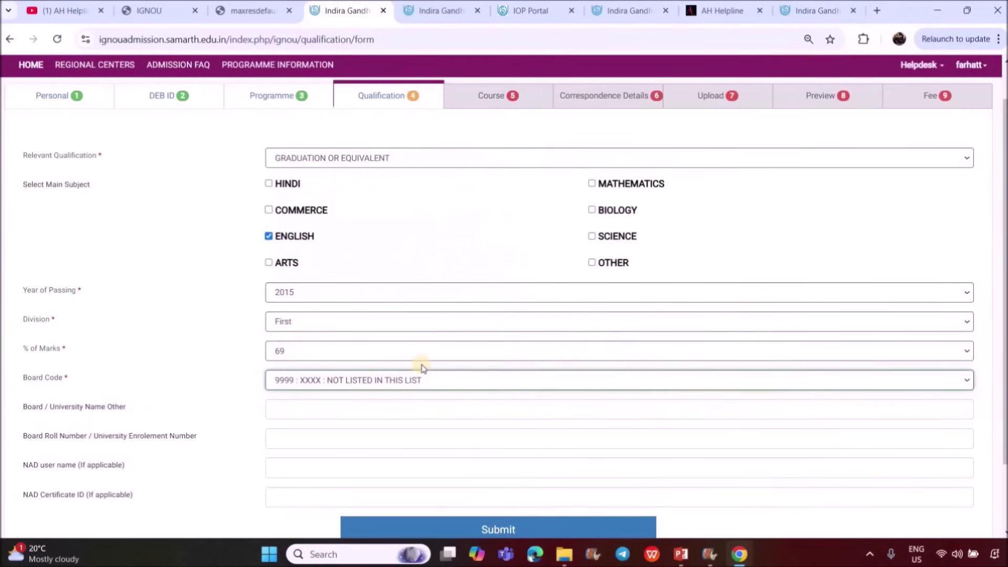
Step: Enter IGNOU as the other board/university name, keep the unlisted Board Code, and fill in the board roll/university enrolment number
click(335, 406)
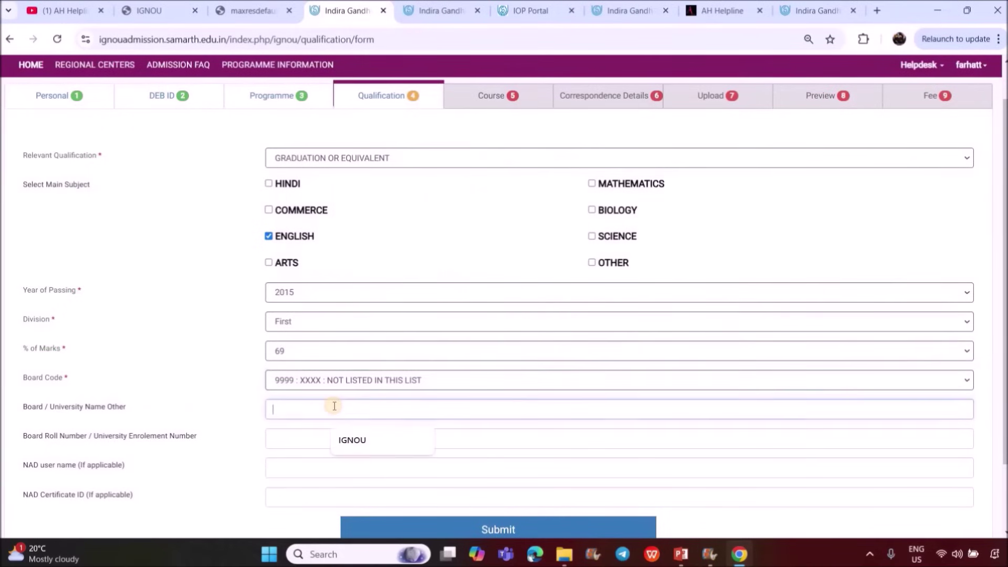
click(357, 440)
click(294, 409)
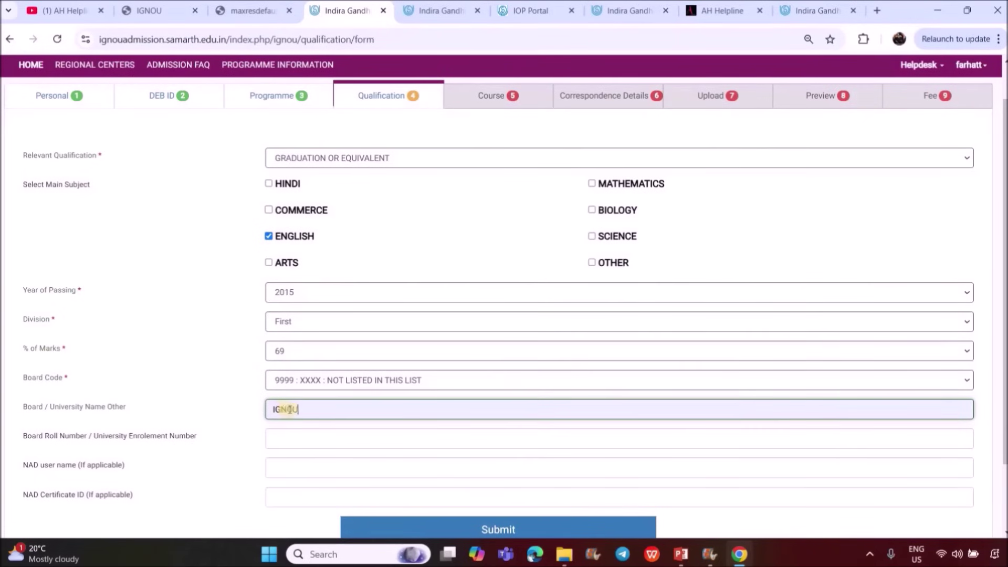
click(391, 379)
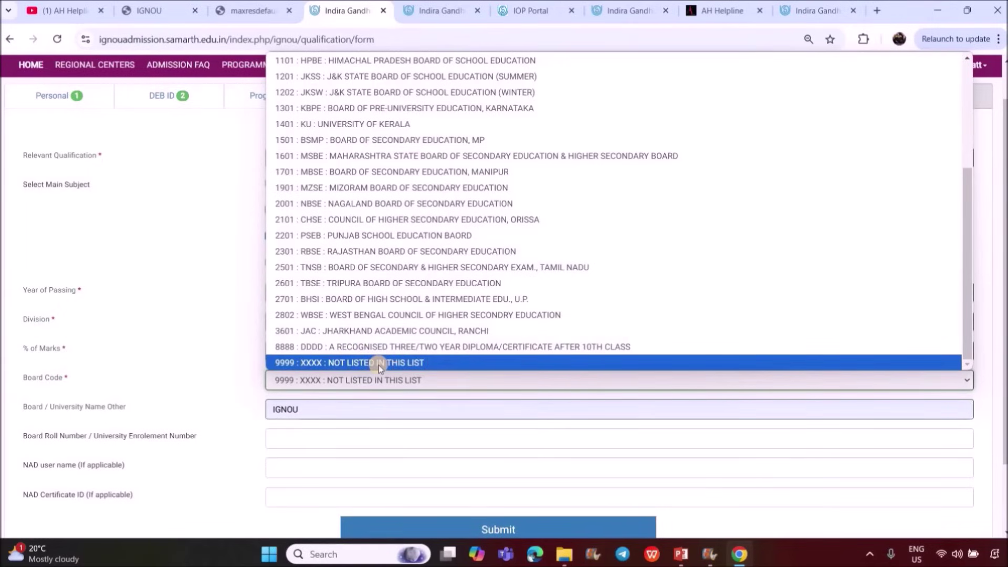
click(402, 363)
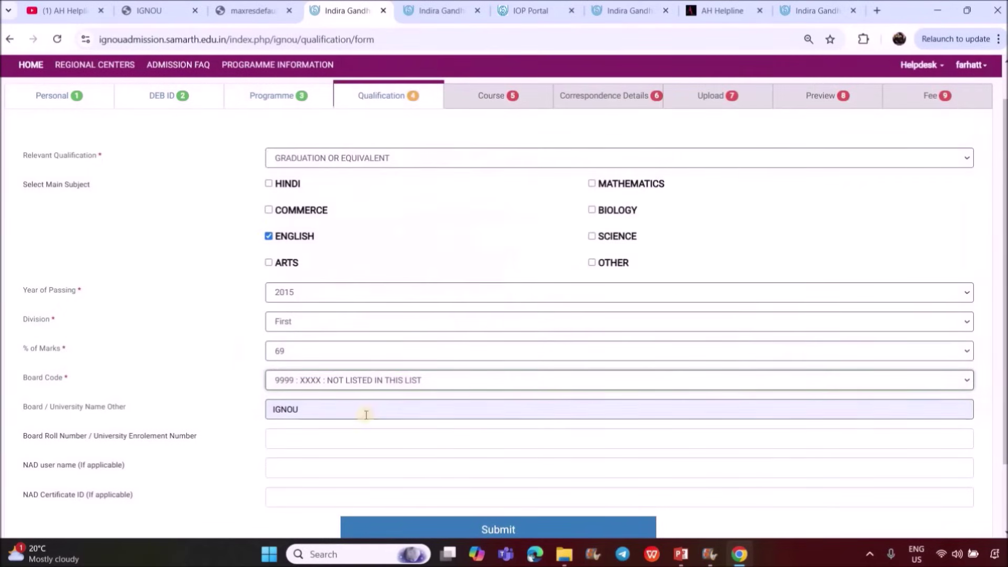
click(316, 439)
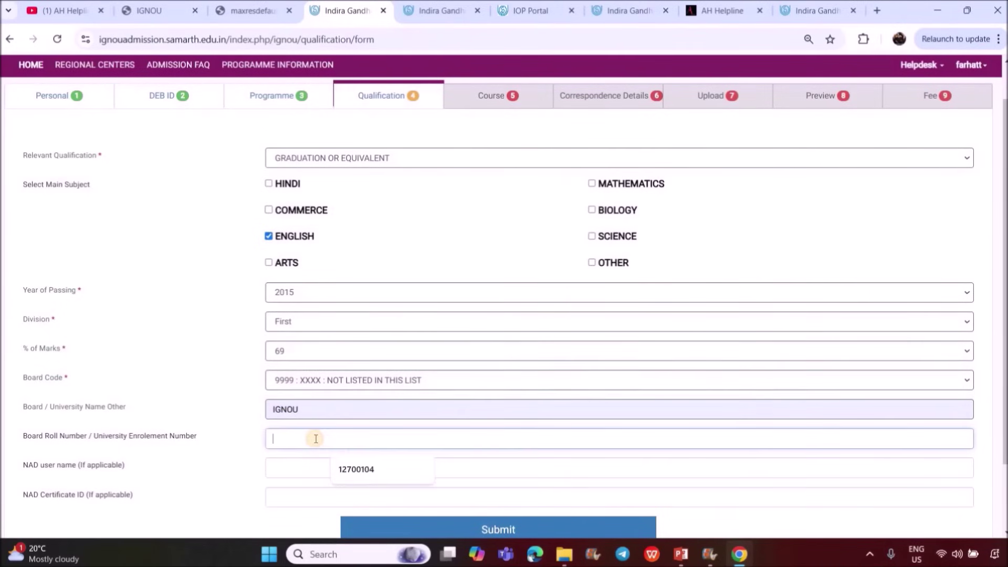
click(368, 469)
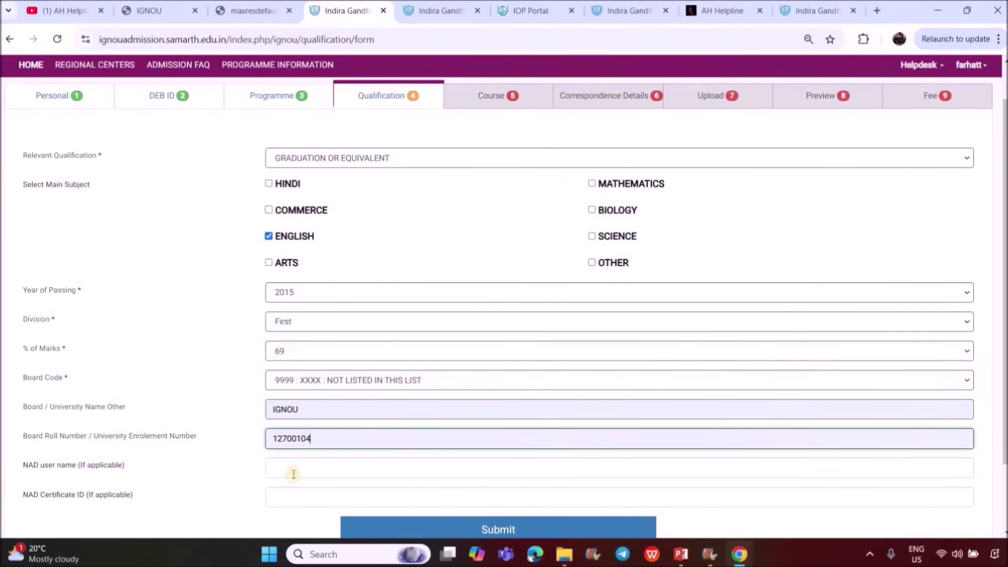
Step: Submit the qualification details with the NAD fields left blank and continue to the course selection
scroll(107, 462, down, 1)
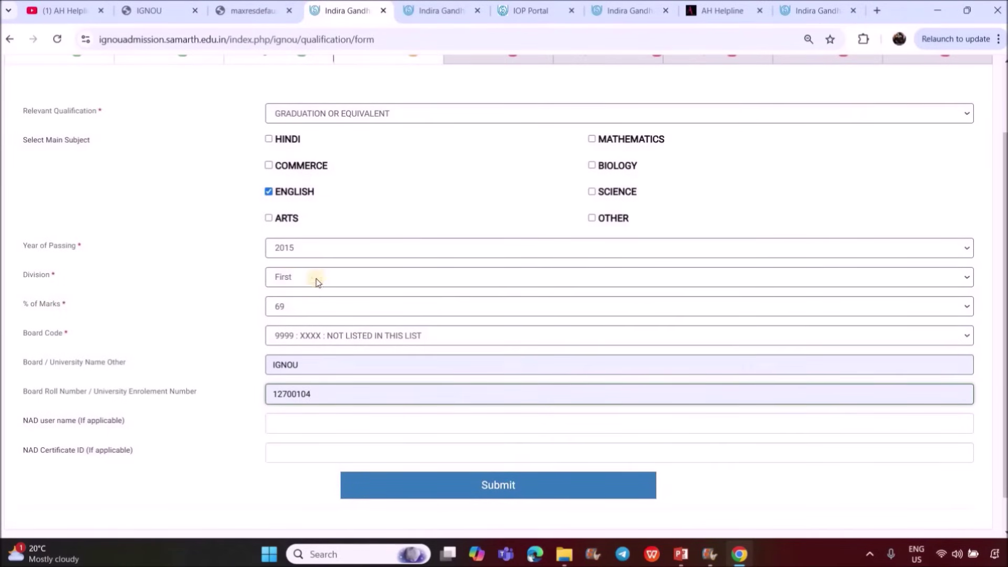
click(522, 496)
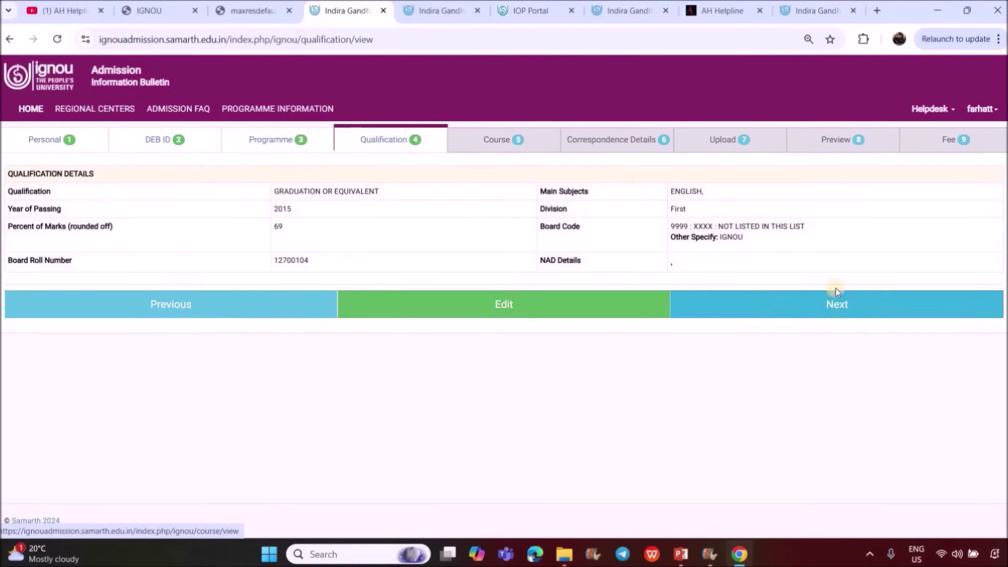
click(834, 305)
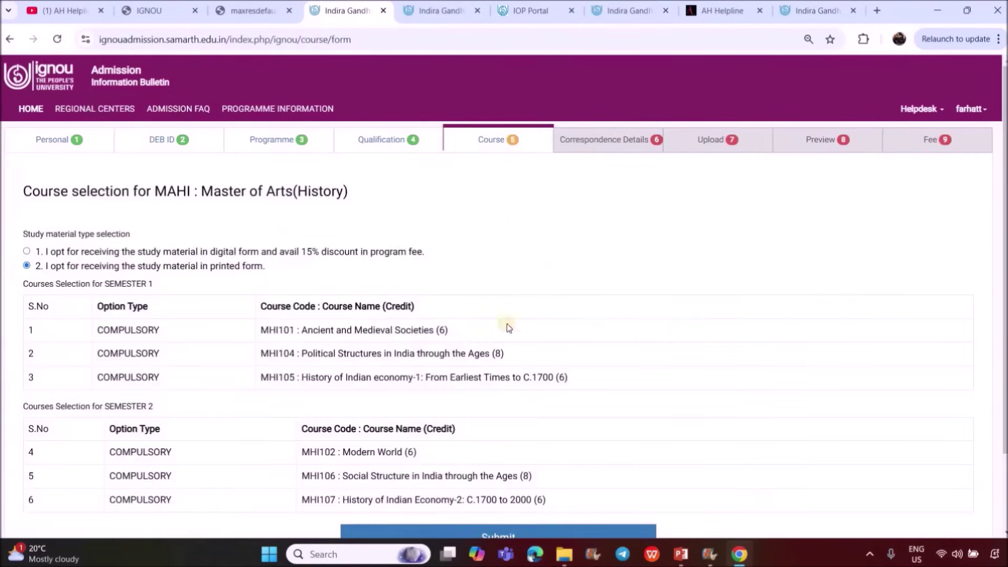
Step: Review the study material type options and the compulsory Semester 1 and Semester 2 courses for MAHI
scroll(556, 294, down, 2)
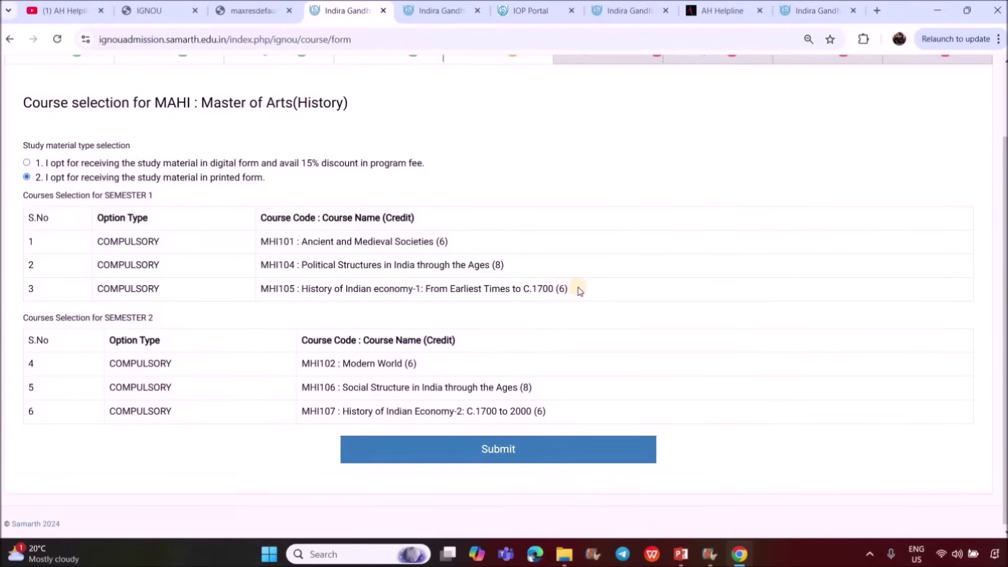
scroll(462, 247, up, 2)
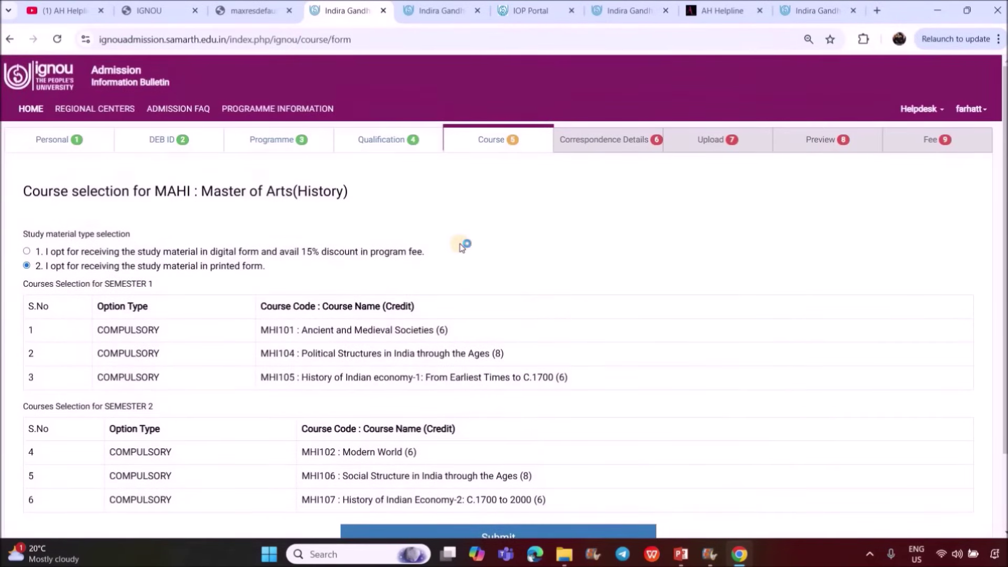
scroll(469, 247, down, 1)
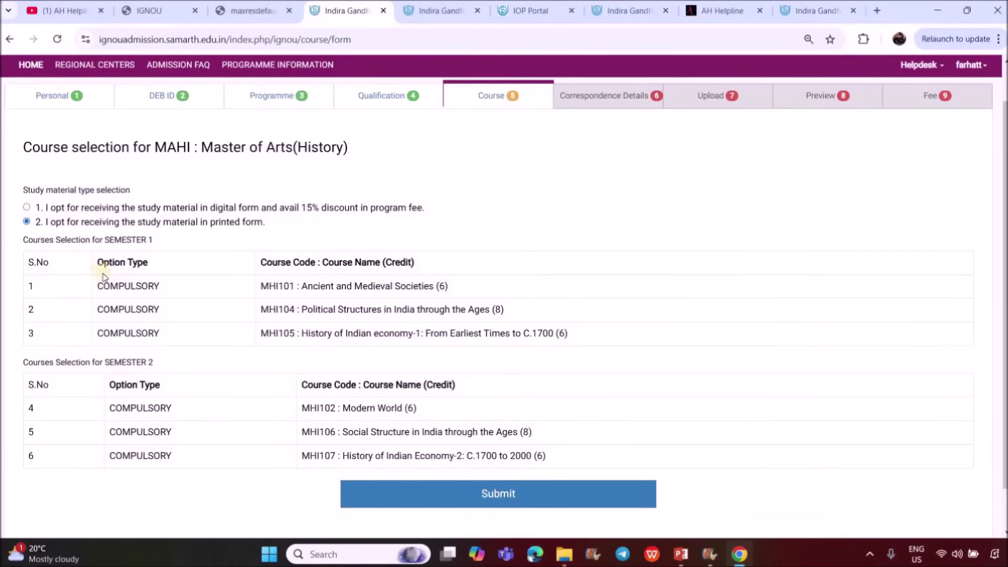
Step: Compare the digital and printed study material options, choose printed form, submit the MAHI course selection and continue to the correspondence details
click(27, 207)
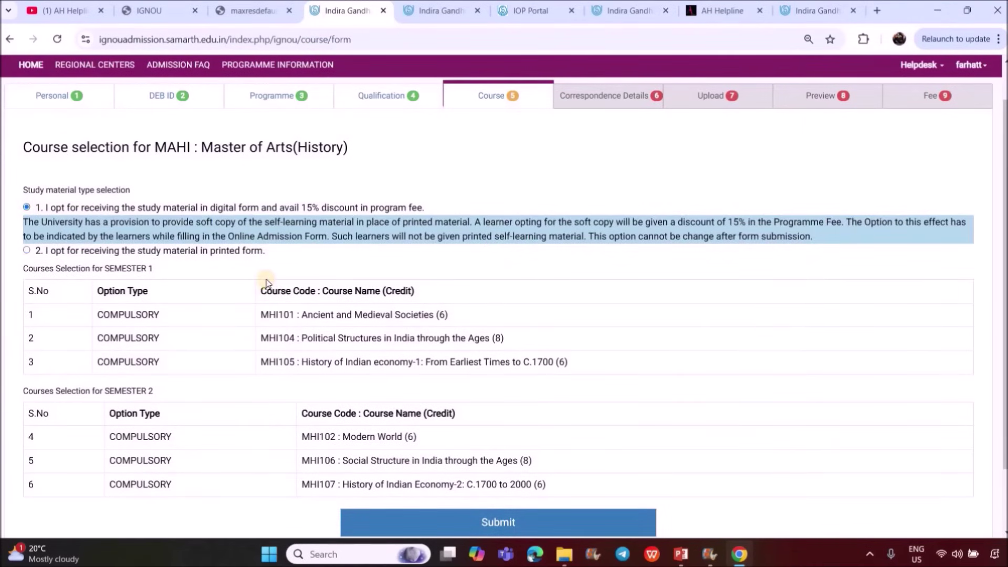
click(24, 250)
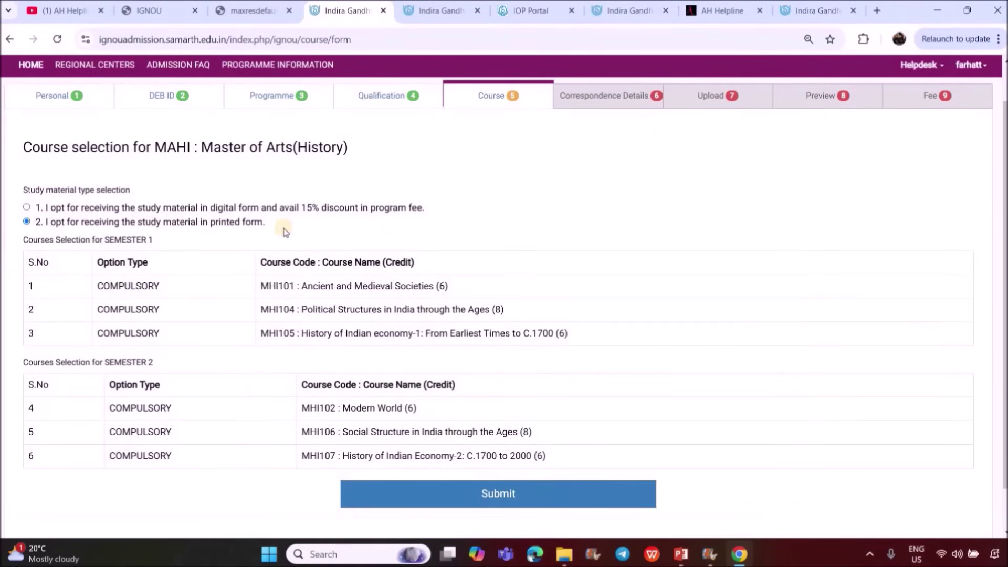
click(26, 208)
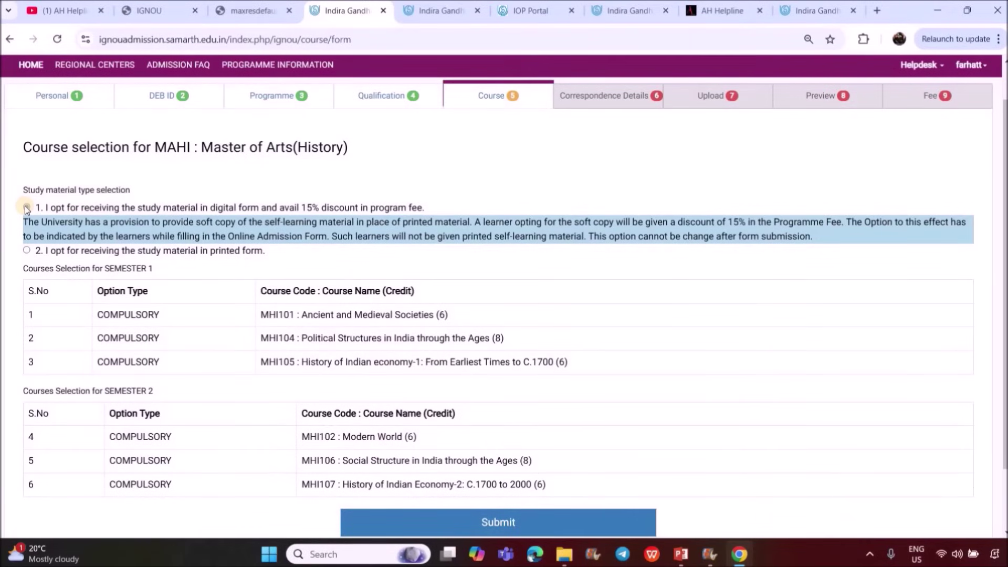
click(25, 250)
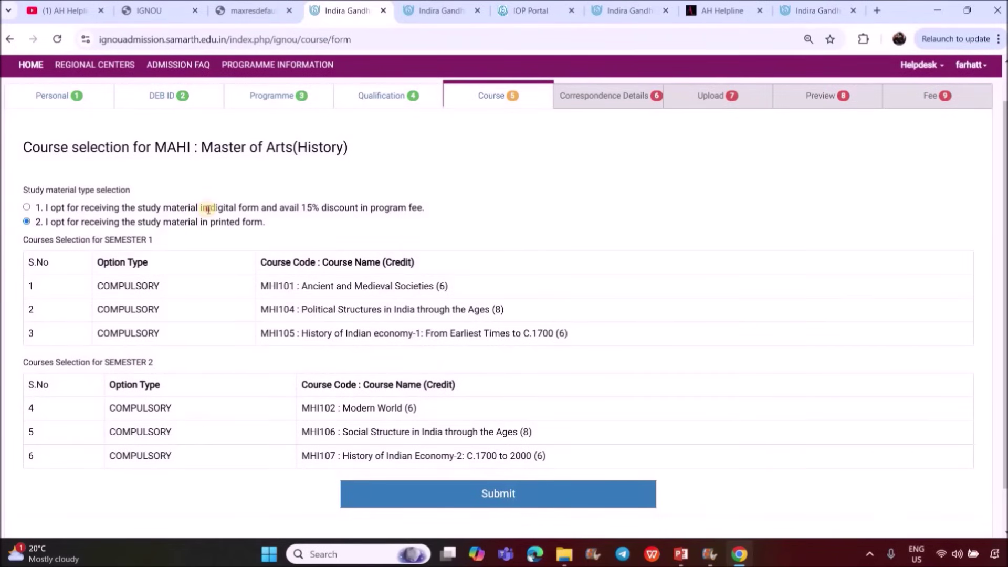
drag(210, 208, 433, 214)
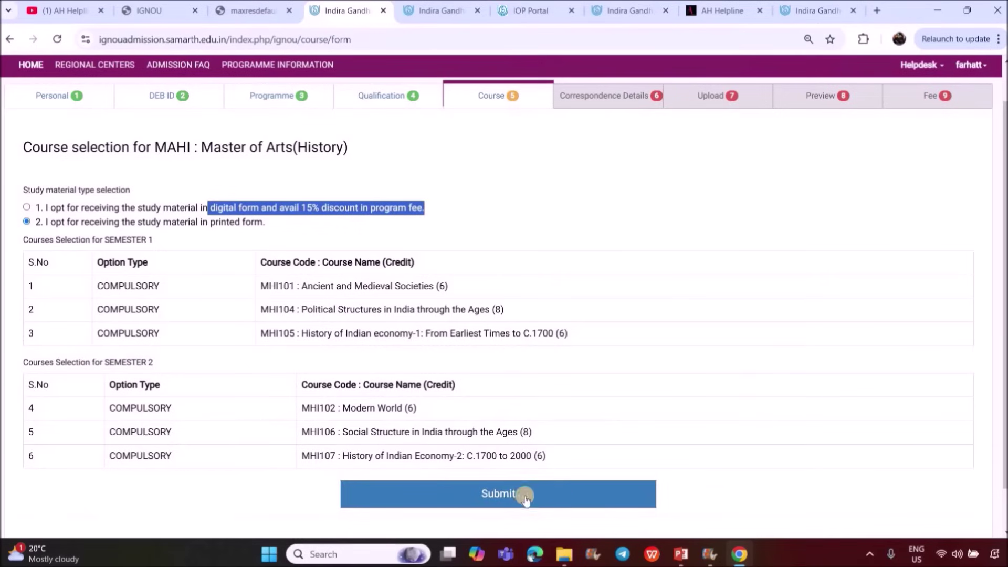
click(505, 489)
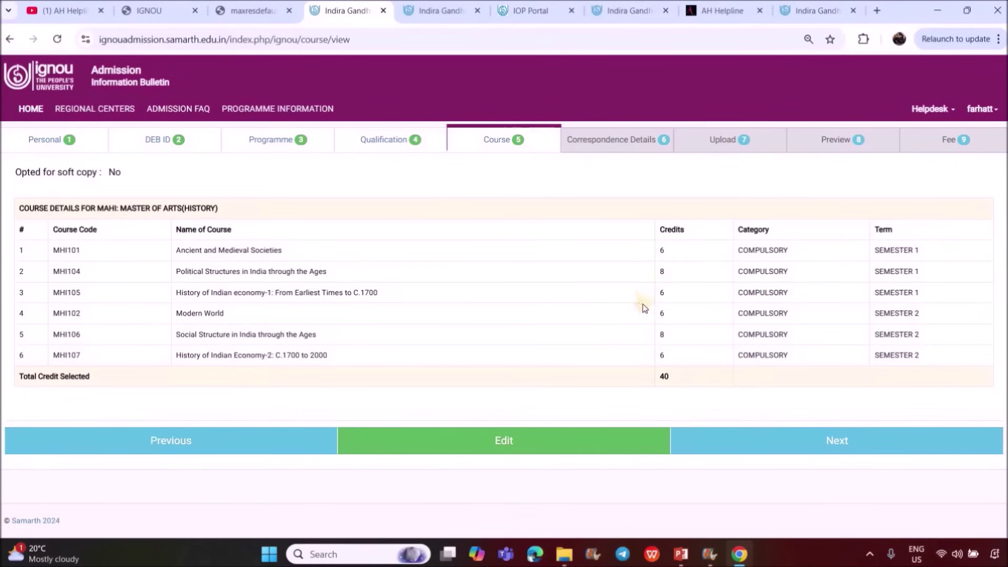
click(807, 442)
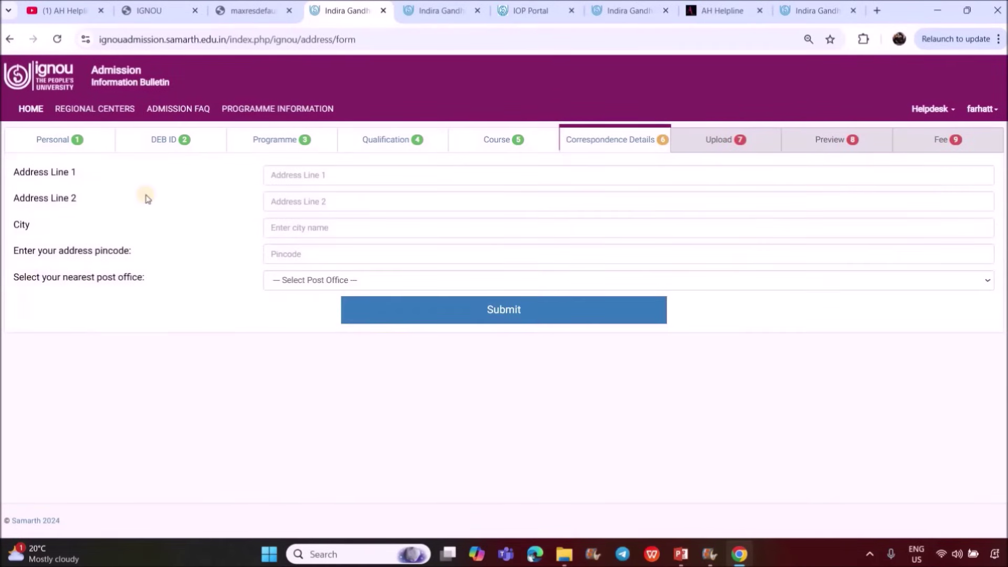
Step: Fill in the address lines, city, pincode and nearest post office, submit the correspondence details and continue to the uploads
click(338, 169)
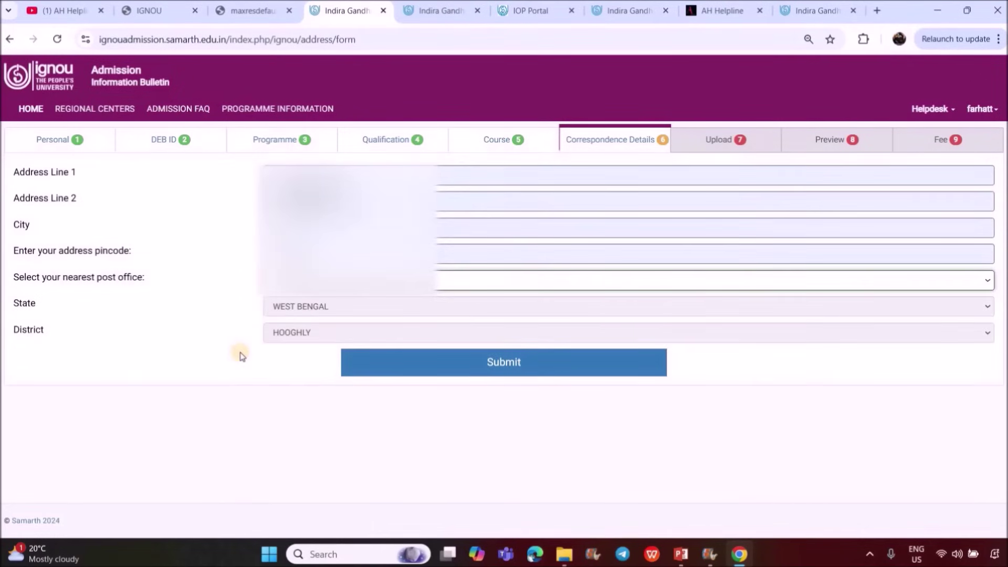
click(500, 362)
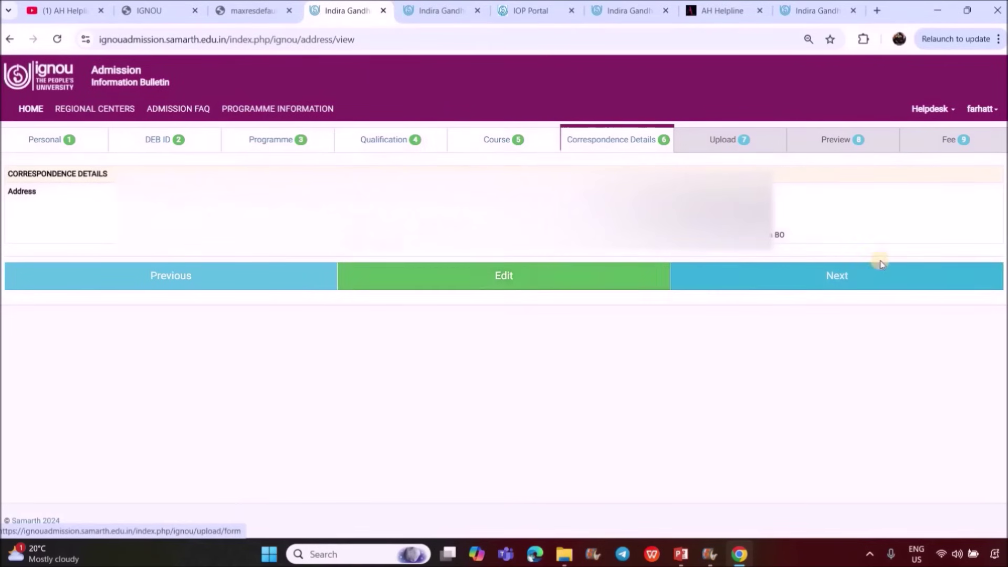
click(836, 284)
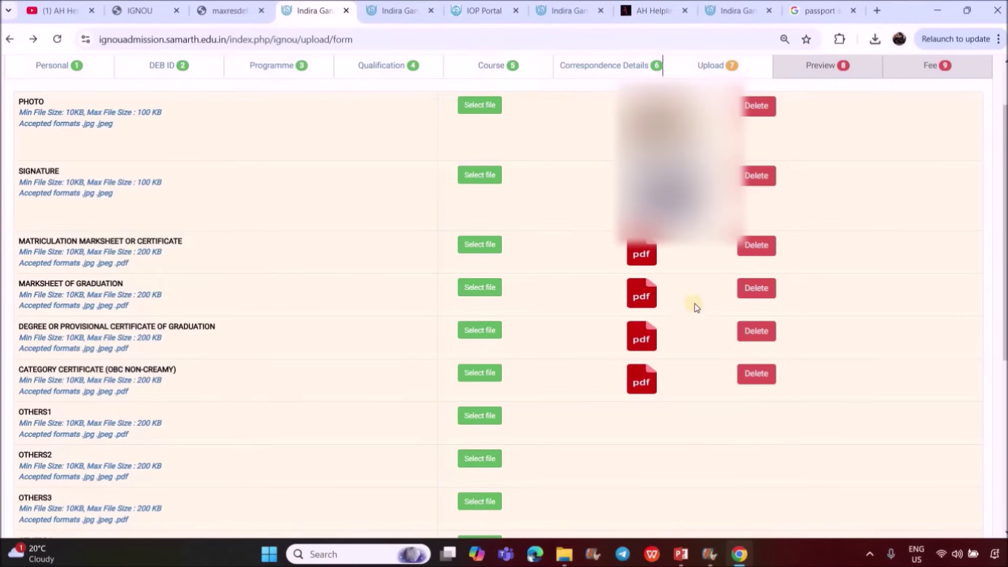
Step: Continue from the document uploads to the application preview and check the entered details, uploaded photo and fee details
scroll(705, 298, down, 6)
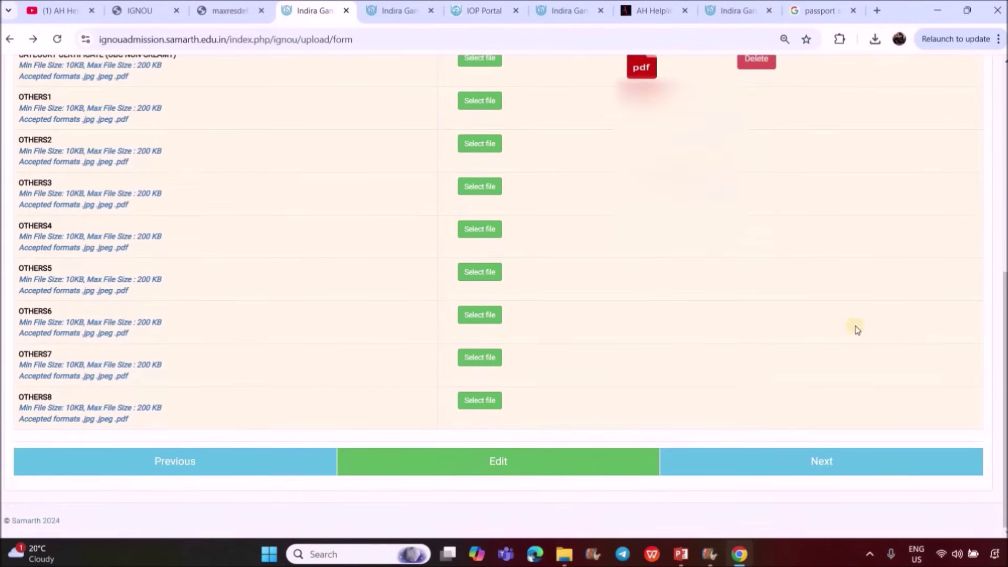
click(829, 462)
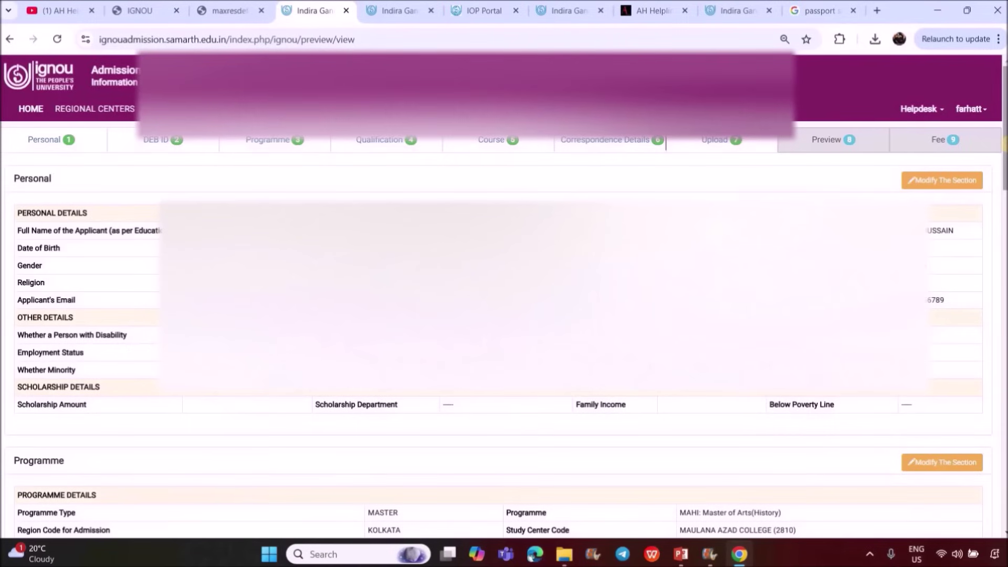
scroll(666, 146, down, 15)
click(529, 220)
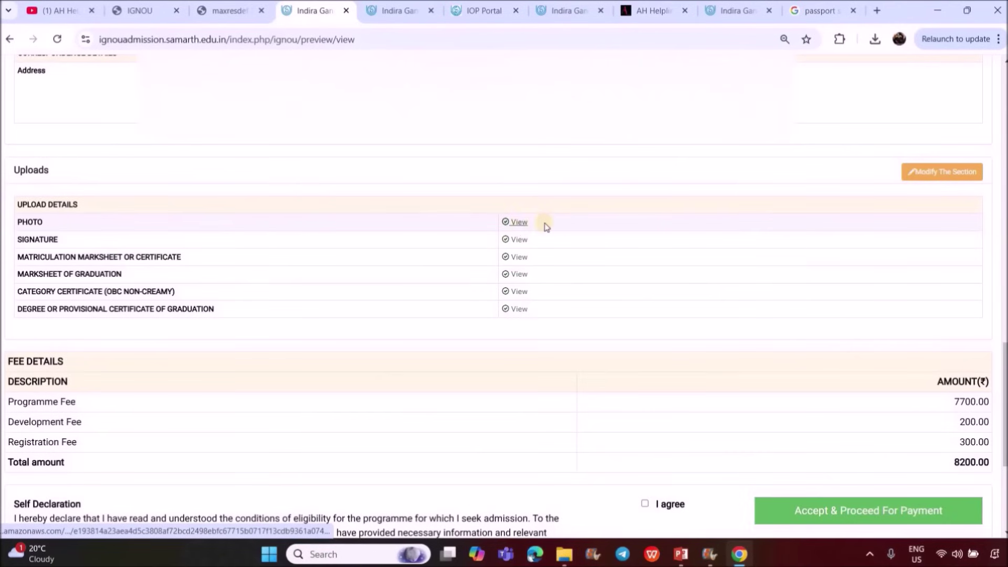
click(525, 225)
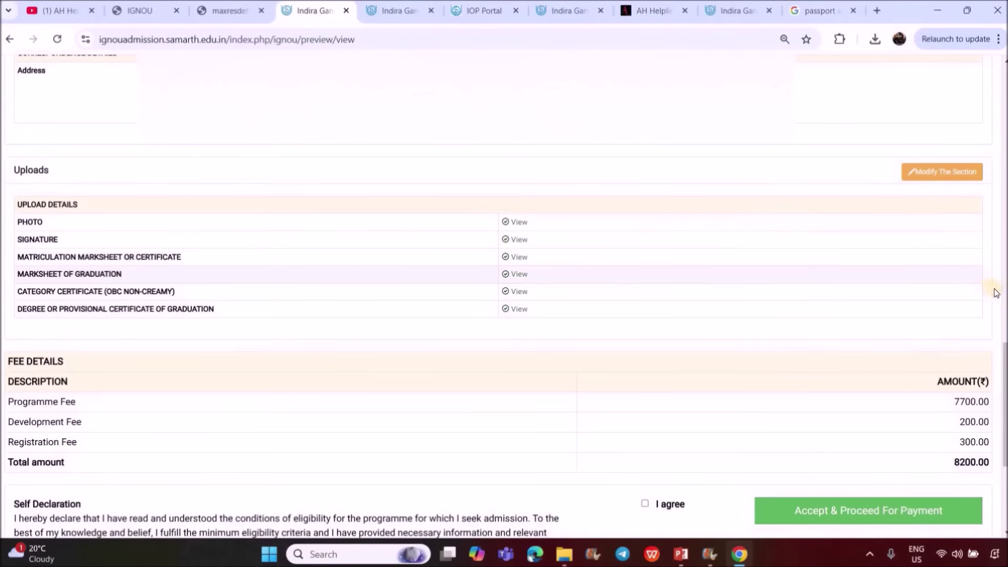
scroll(987, 289, down, 2)
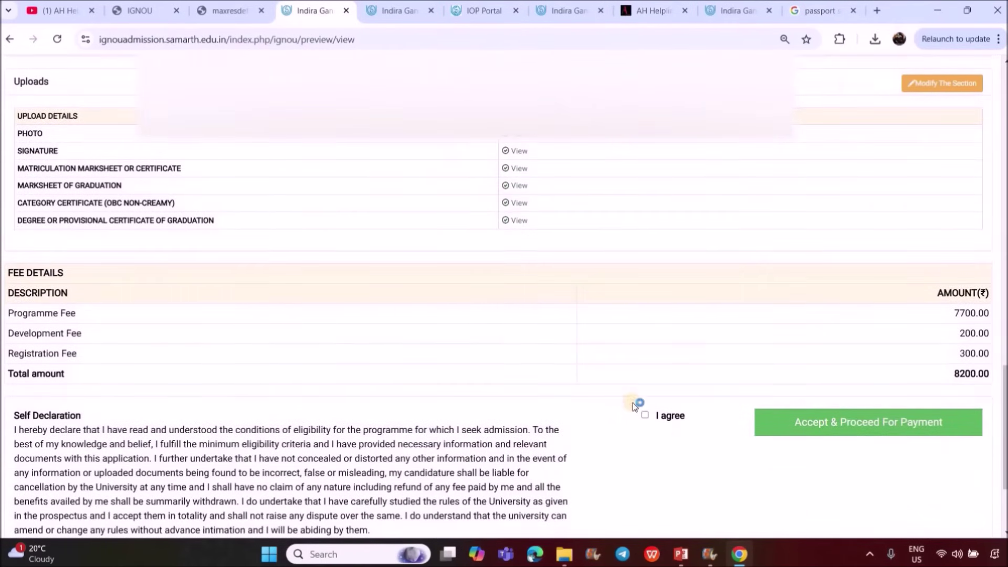
Step: Agree to the self declaration, accept and proceed for payment, and confirm the final submission
click(645, 416)
click(859, 429)
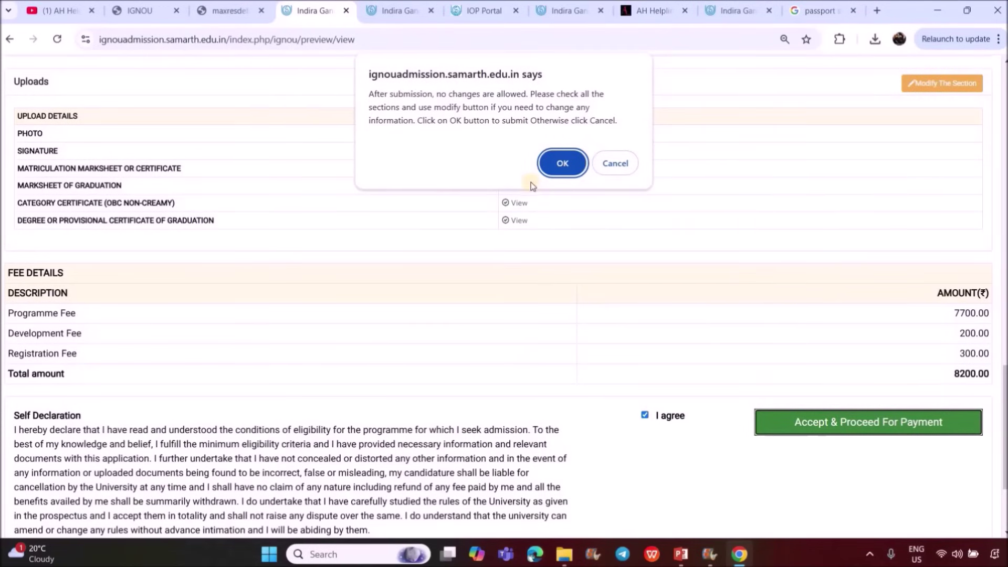
click(563, 167)
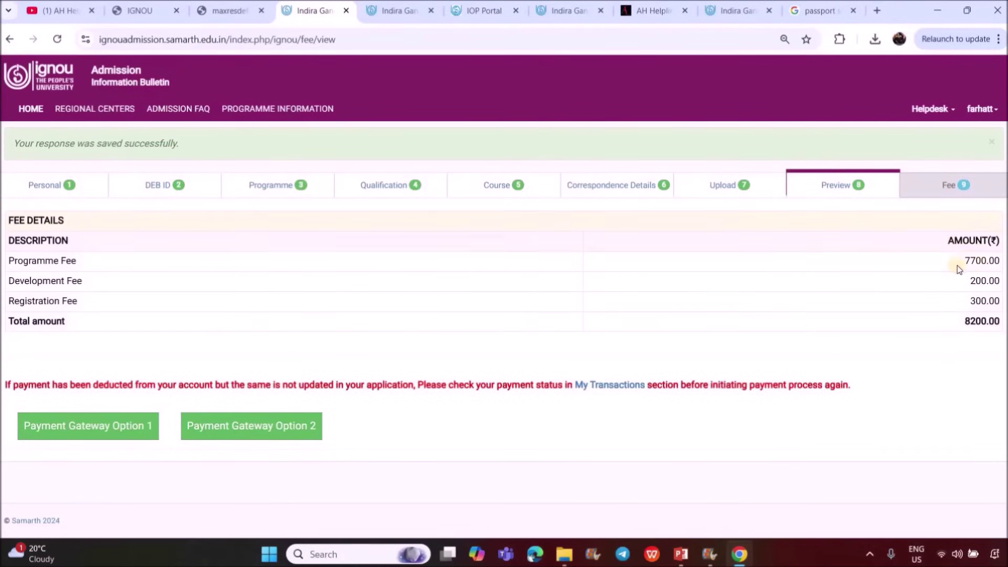
Step: Start the fee payment through Payment Gateway Option 1 and open the choice of payment methods on the HDFC Bank page
double_click(971, 322)
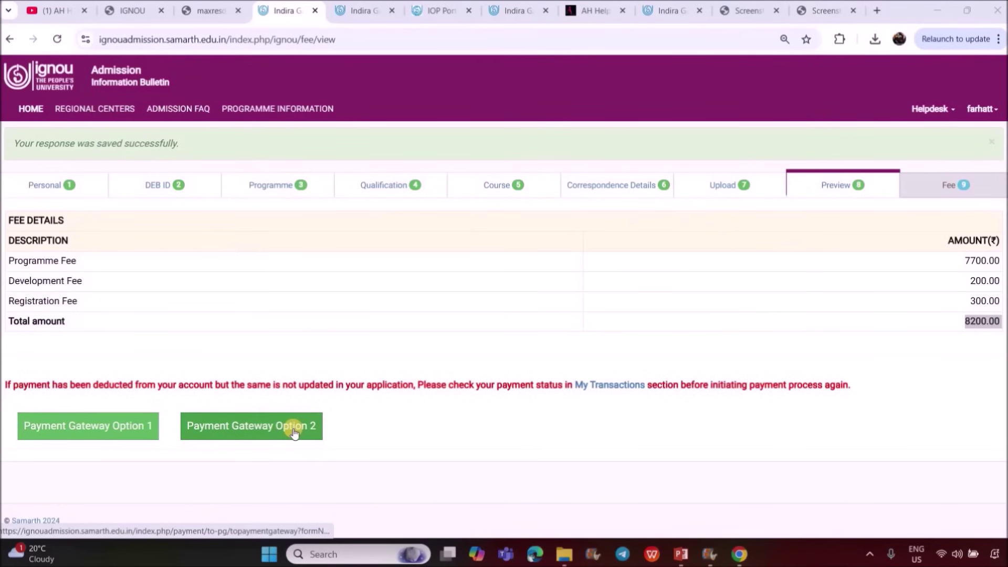
click(106, 428)
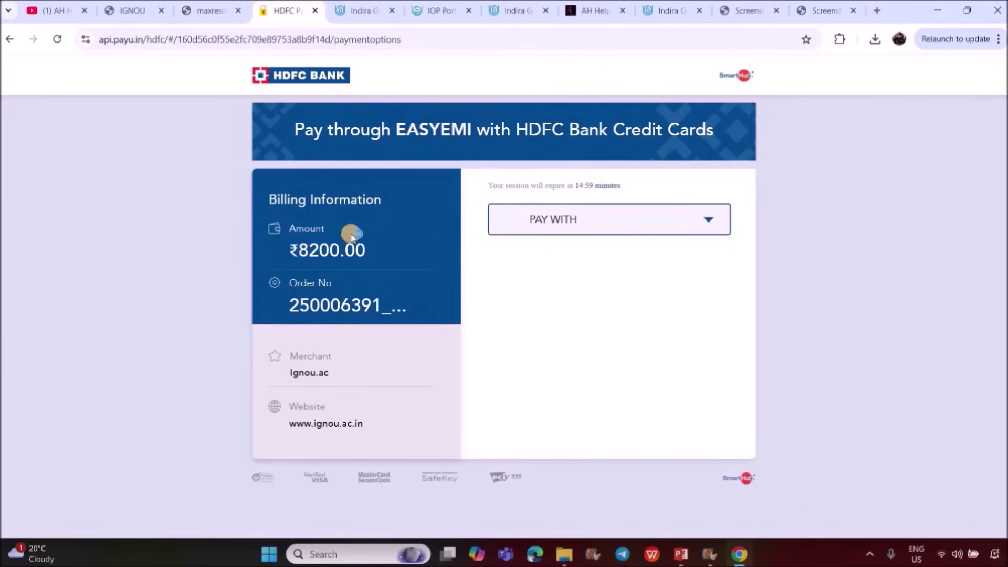
click(565, 220)
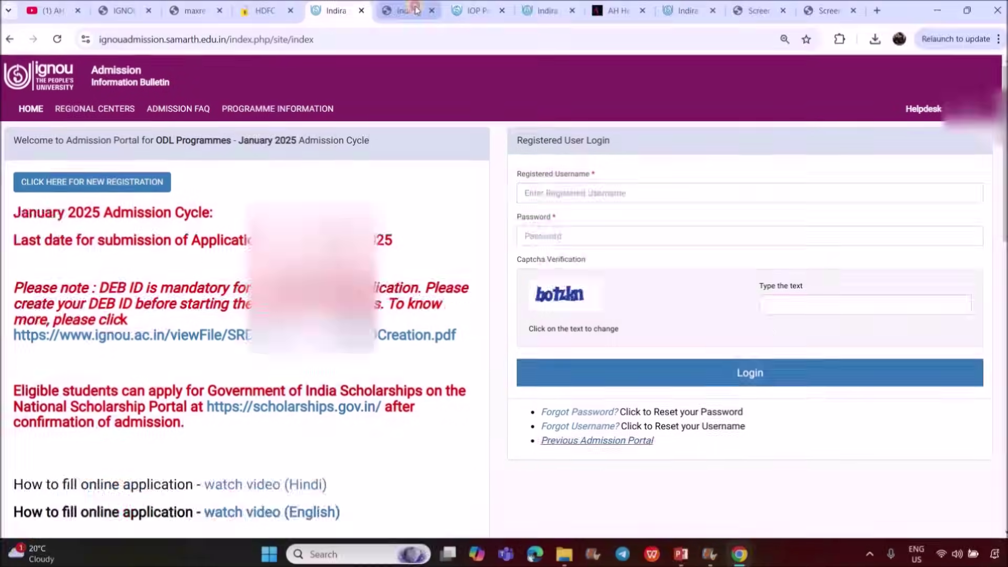
Step: Open My Applications in the July 2024 archive portal and look at the application summary and the sample printed application form
click(416, 10)
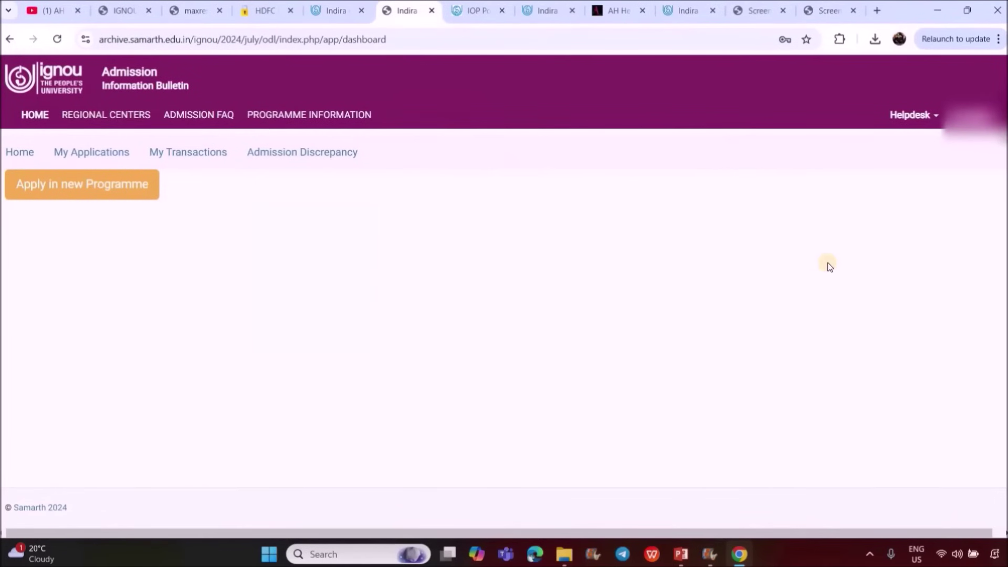
click(75, 155)
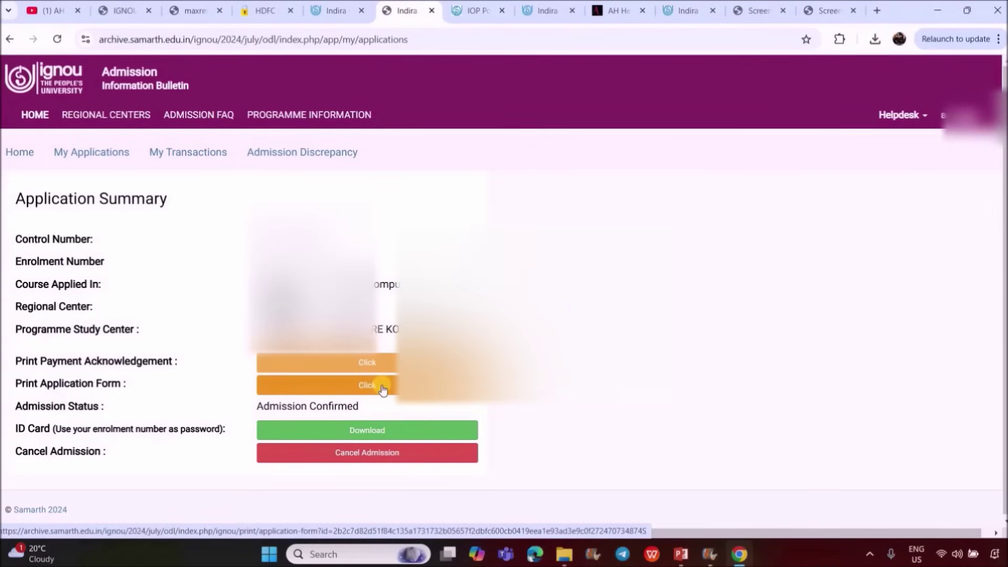
click(762, 7)
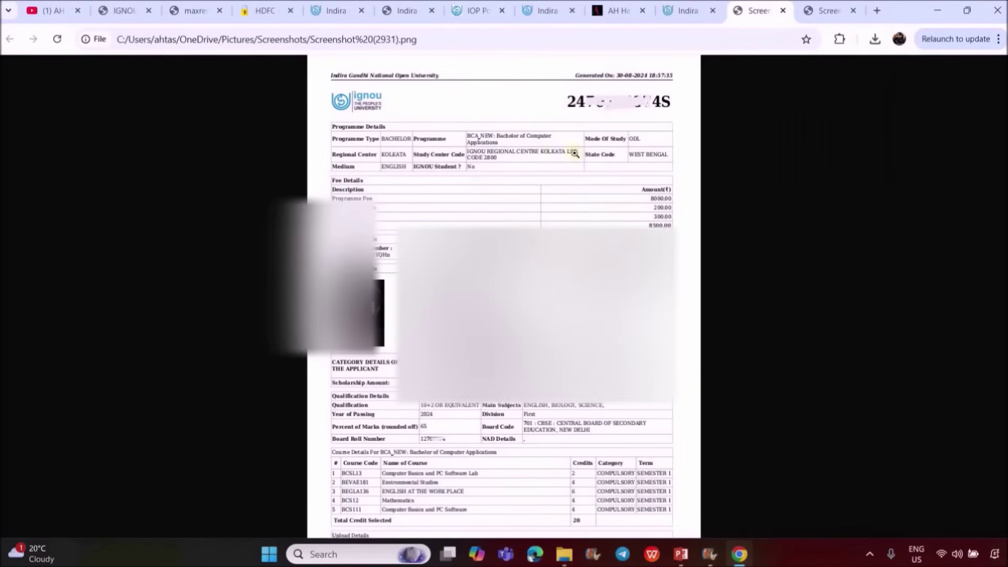
click(336, 9)
click(407, 8)
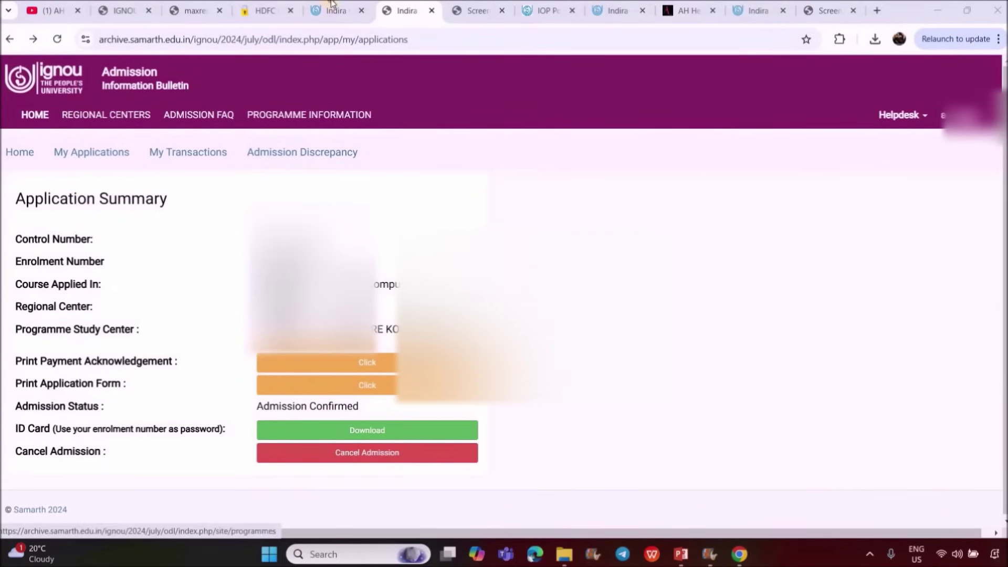
click(370, 8)
click(398, 4)
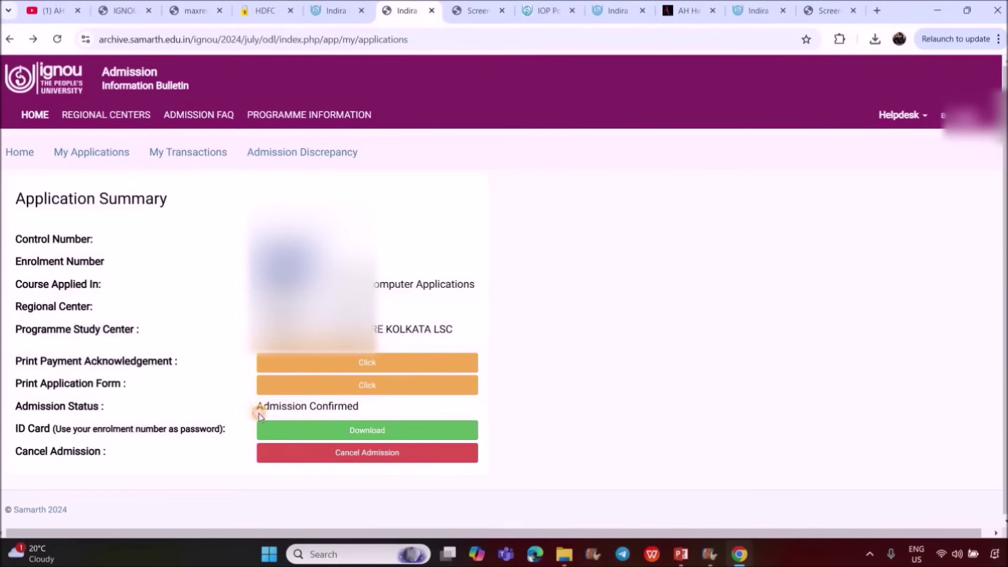
Step: Examine the admission status and the enrolment number in the application summary
triple_click(359, 407)
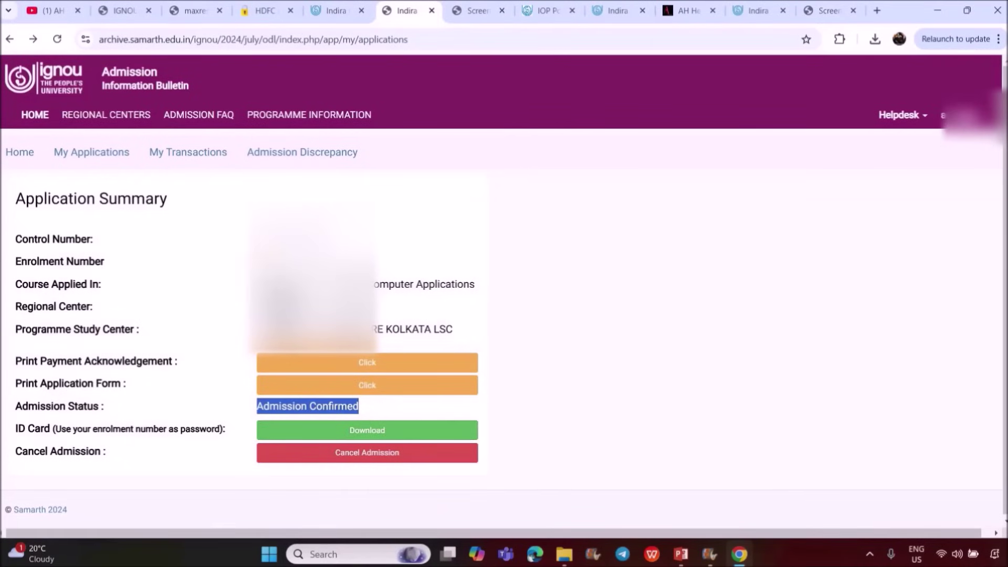
double_click(283, 261)
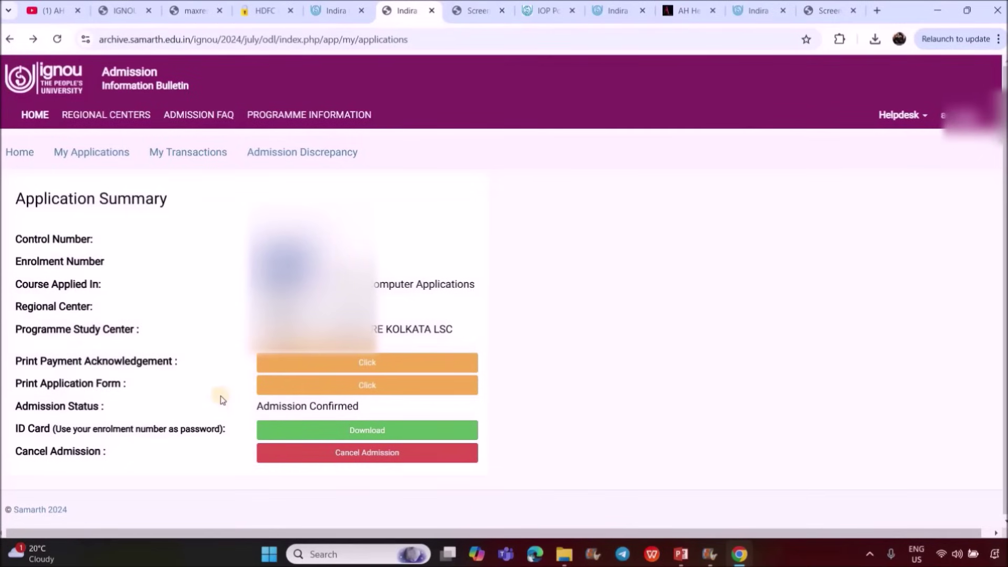
triple_click(353, 413)
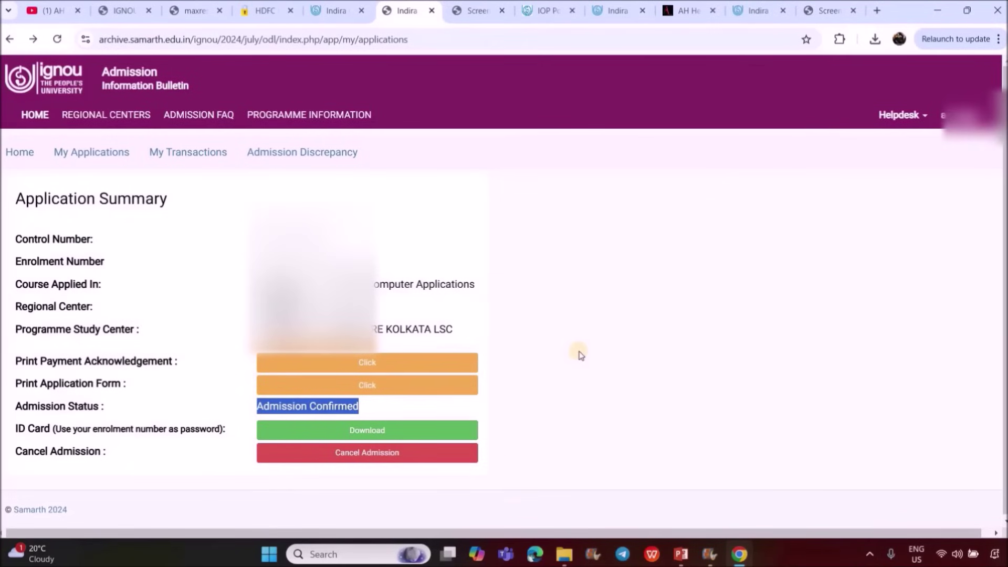
Step: Open the student ID card document and enter the enrolment number in its password field
click(363, 429)
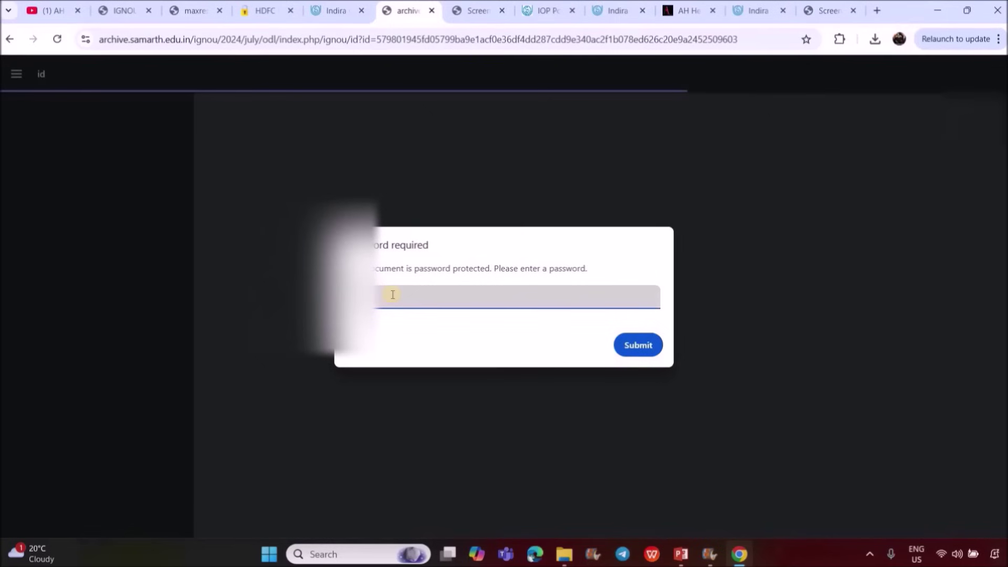
text(**********)
click(493, 6)
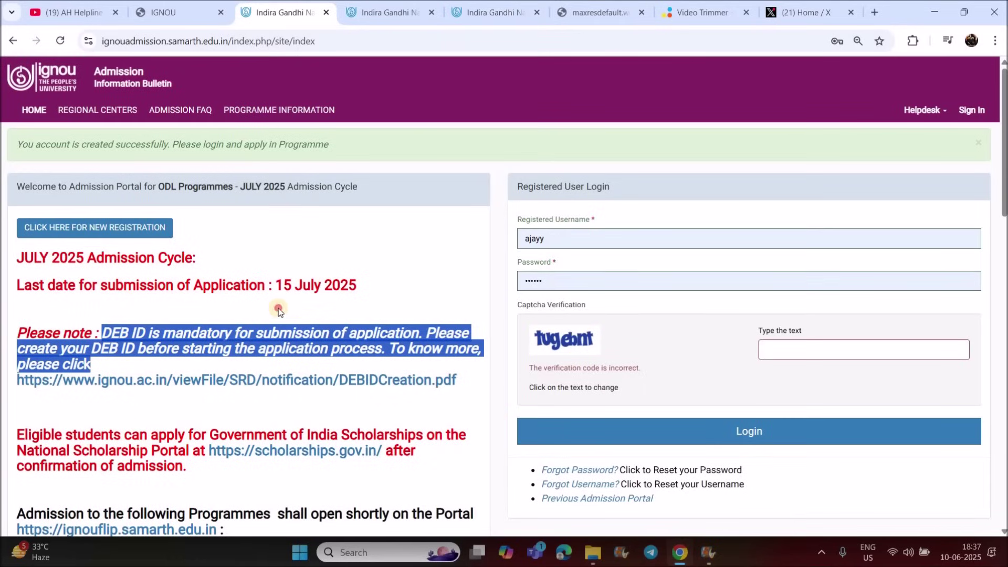
Step: Review the July 2025 submission deadline and the mandatory DEB ID note on the ODL and Online Programmes admission portals
click(278, 310)
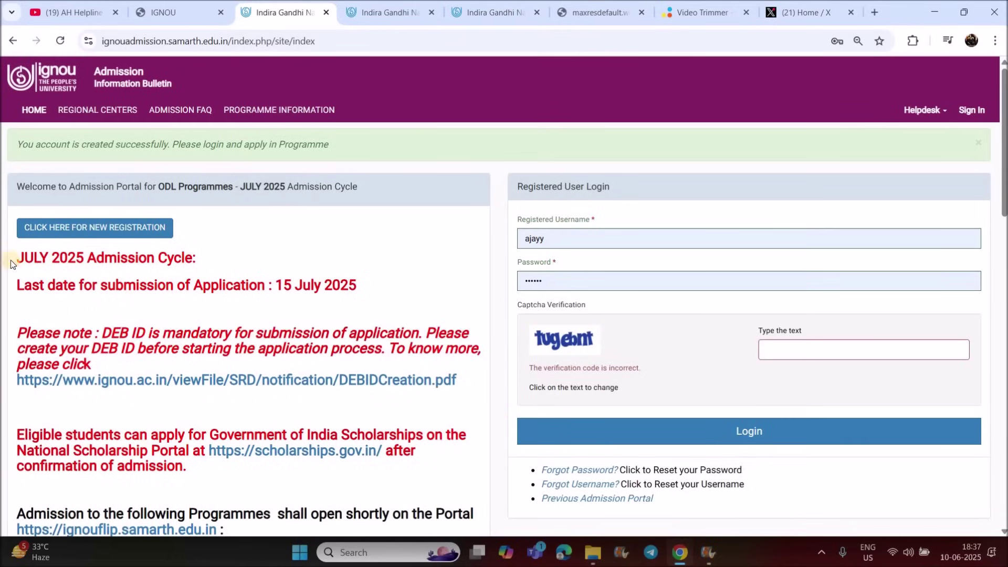
drag(139, 266, 361, 268)
drag(102, 335, 236, 356)
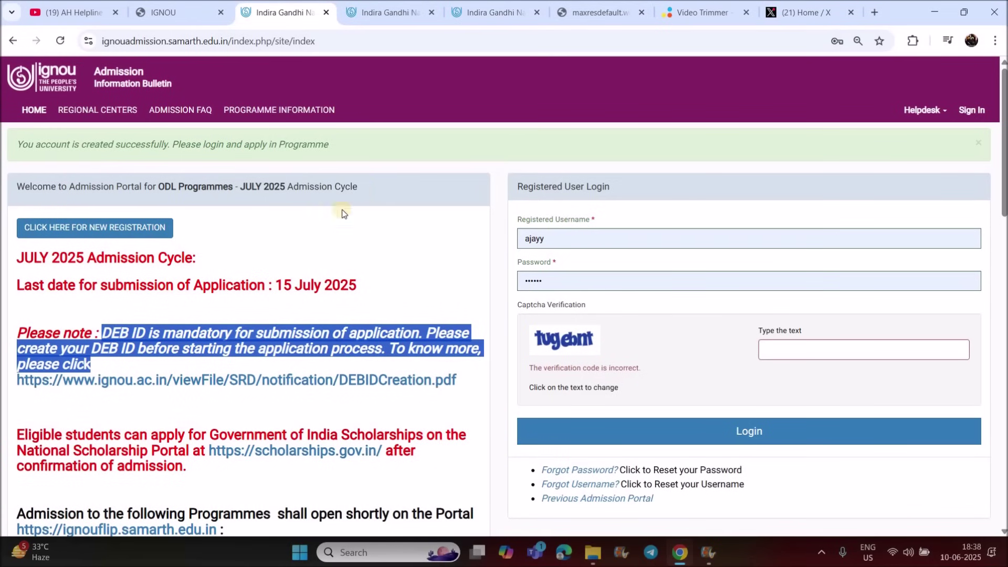
click(377, 8)
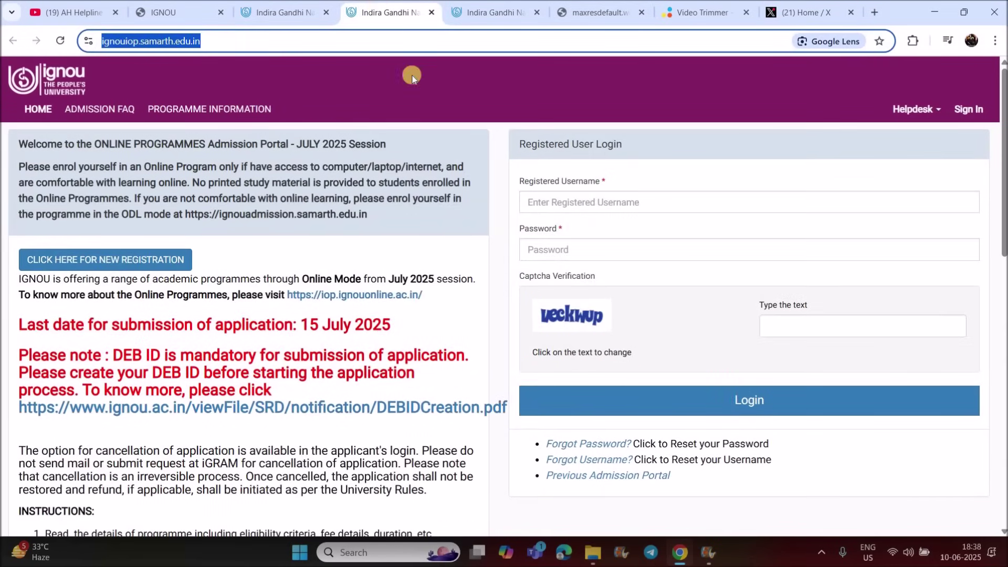
click(294, 11)
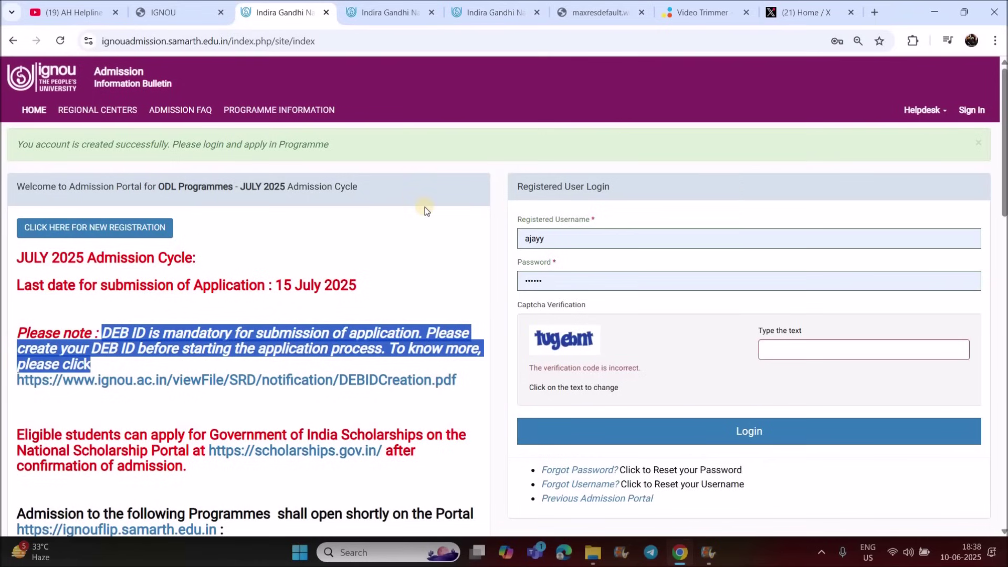
Step: Look at the IGNOU home page and the subscription option on the AH Helpline YouTube channel
click(173, 13)
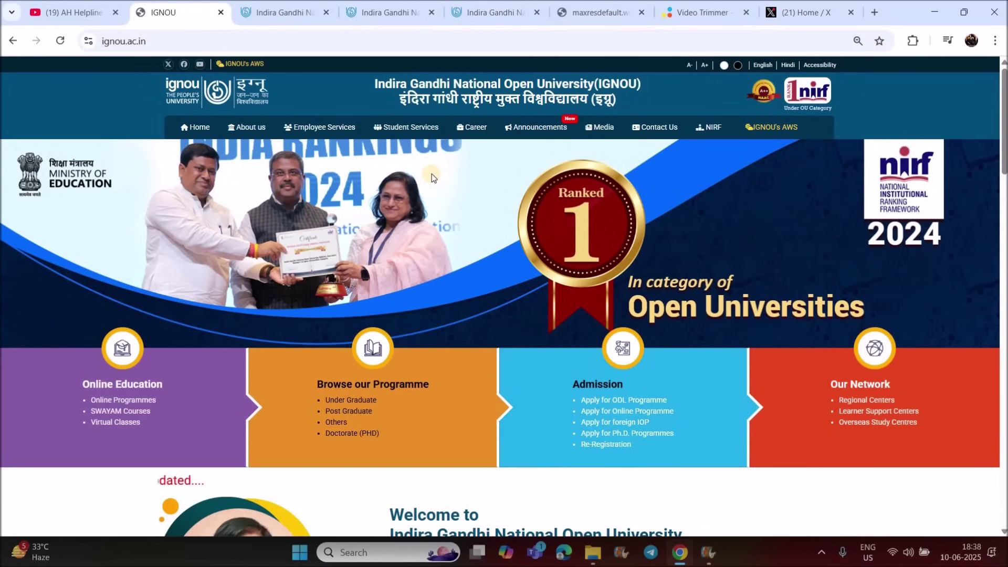
click(74, 20)
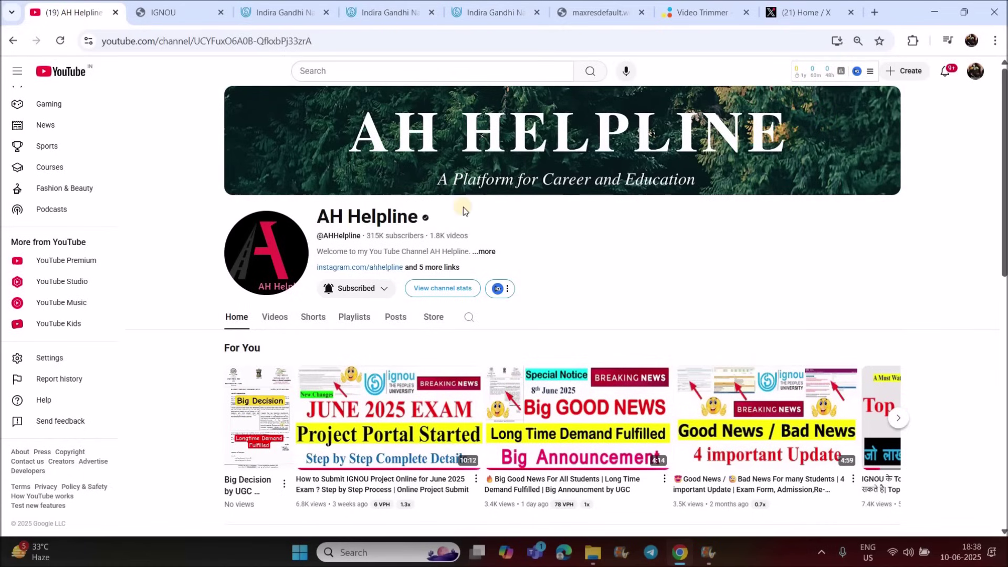
click(358, 293)
click(366, 311)
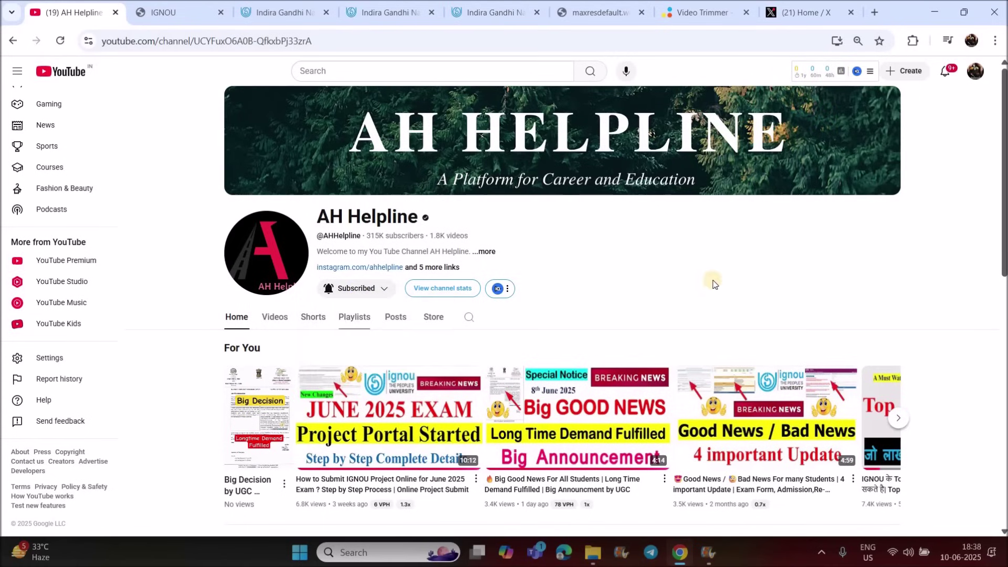